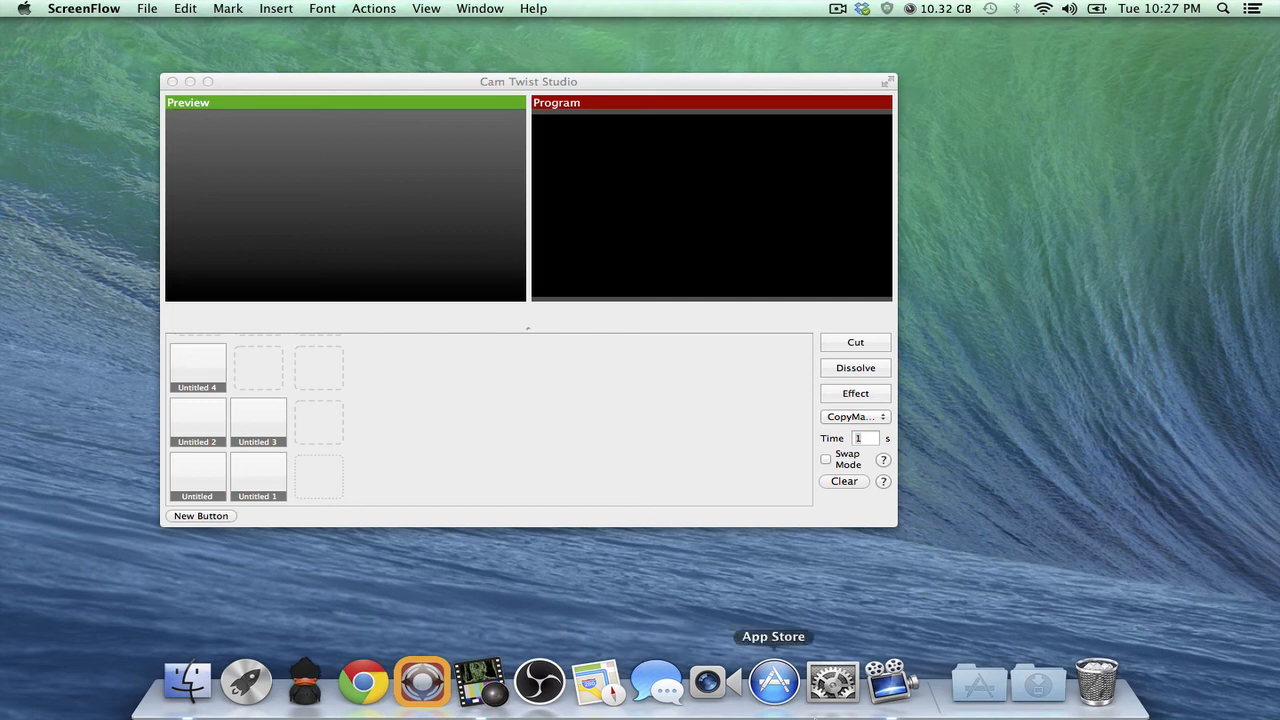
# Step: Find the Untitled 01.mov clip in the Stuff folder on Mac HDD
pyautogui.click(1057, 701)
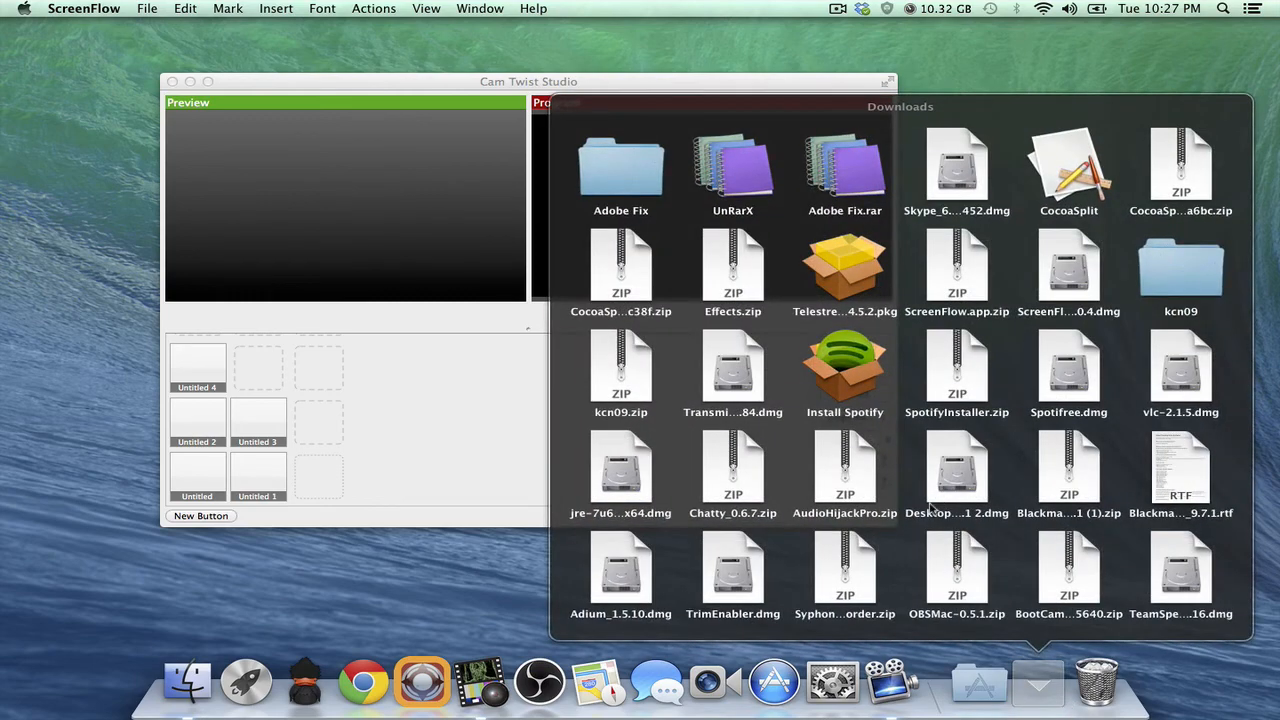
pyautogui.scroll(-5, 911, 513)
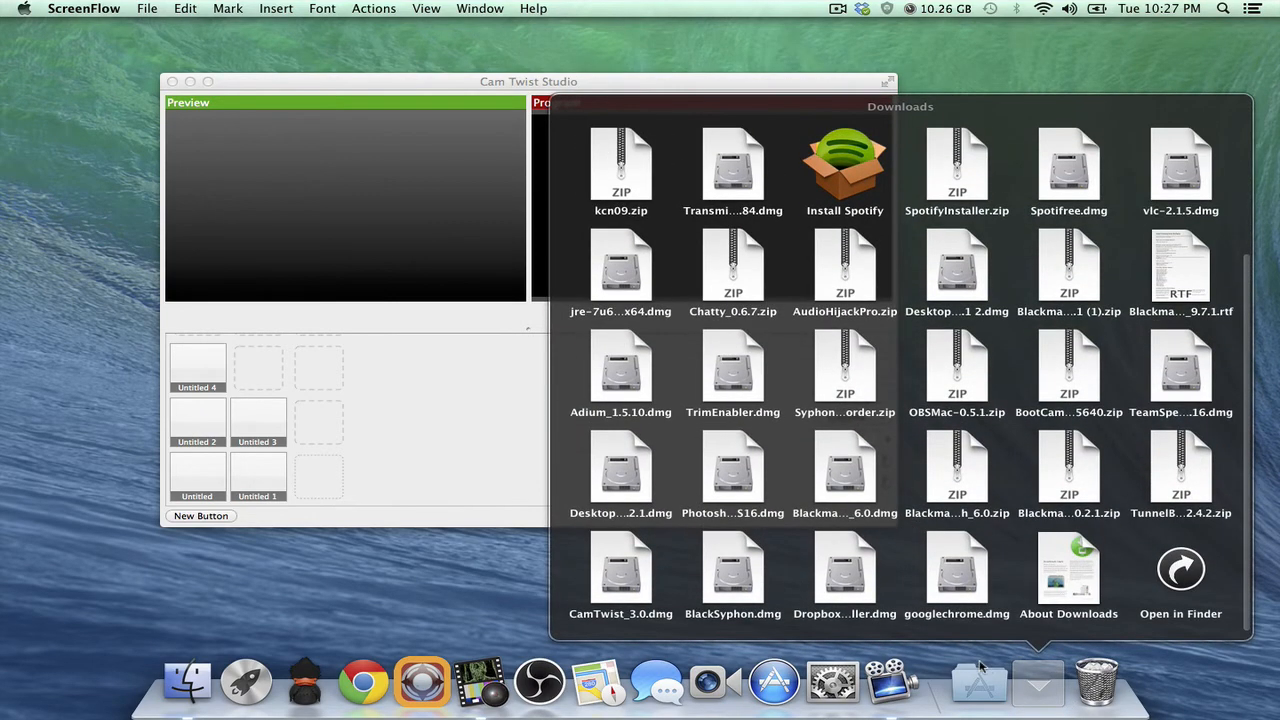
pyautogui.click(187, 680)
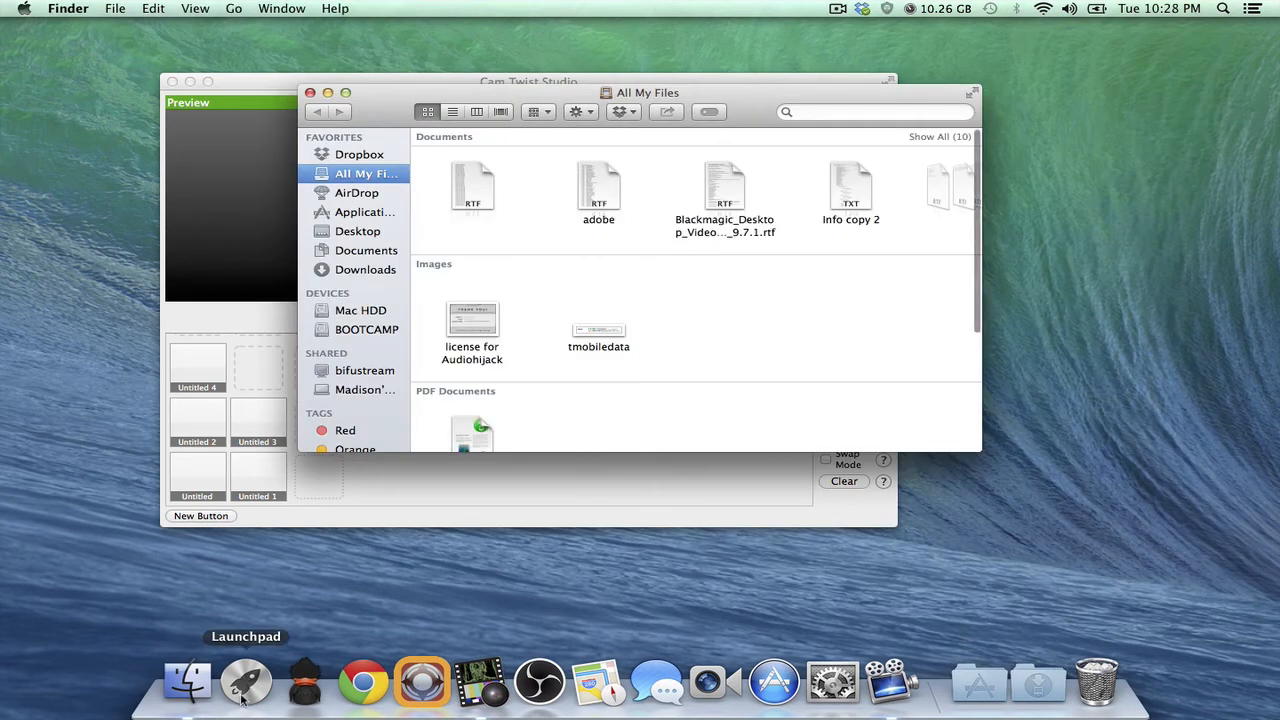
pyautogui.click(372, 313)
pyautogui.click(700, 182)
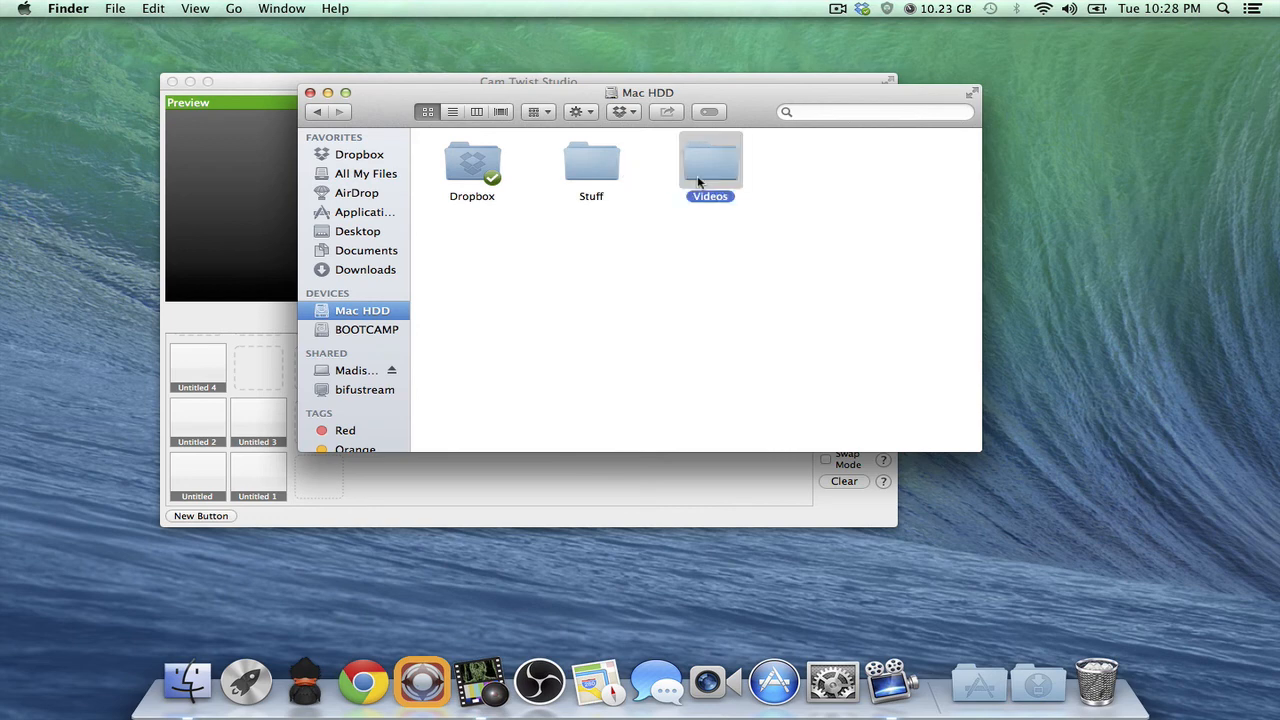
pyautogui.doubleClick(700, 182)
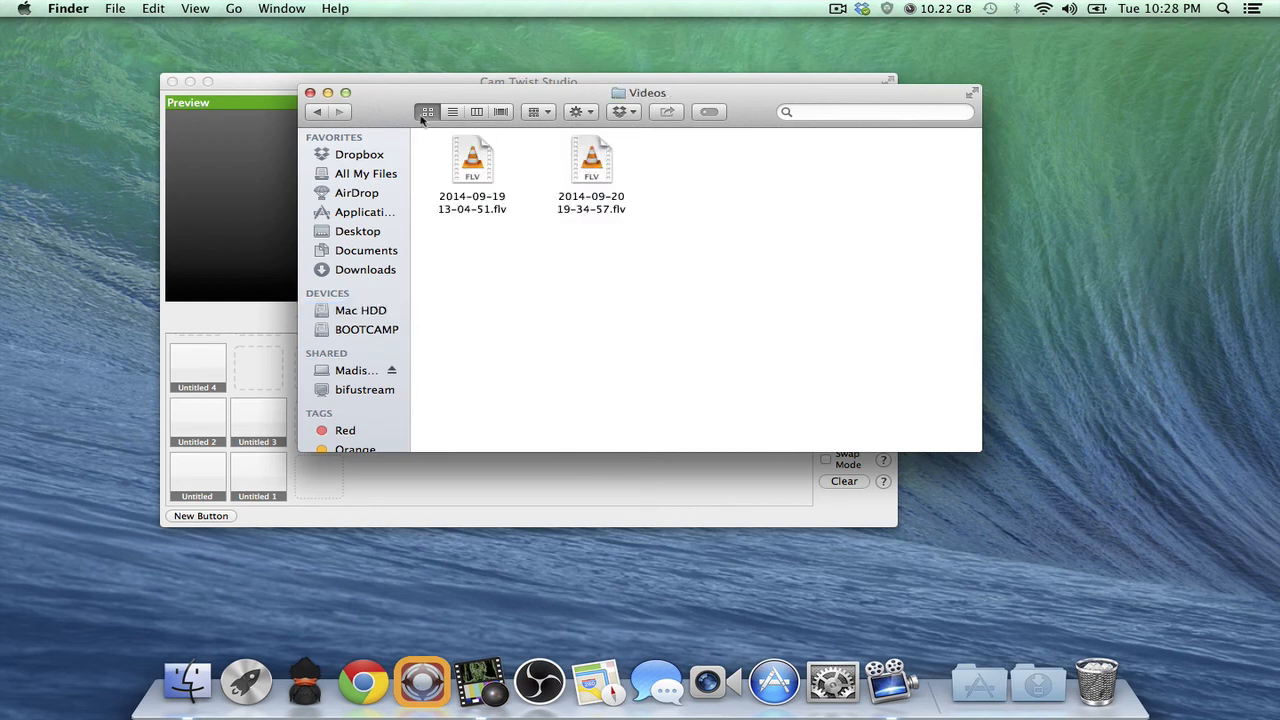
pyautogui.click(318, 112)
pyautogui.doubleClick(591, 163)
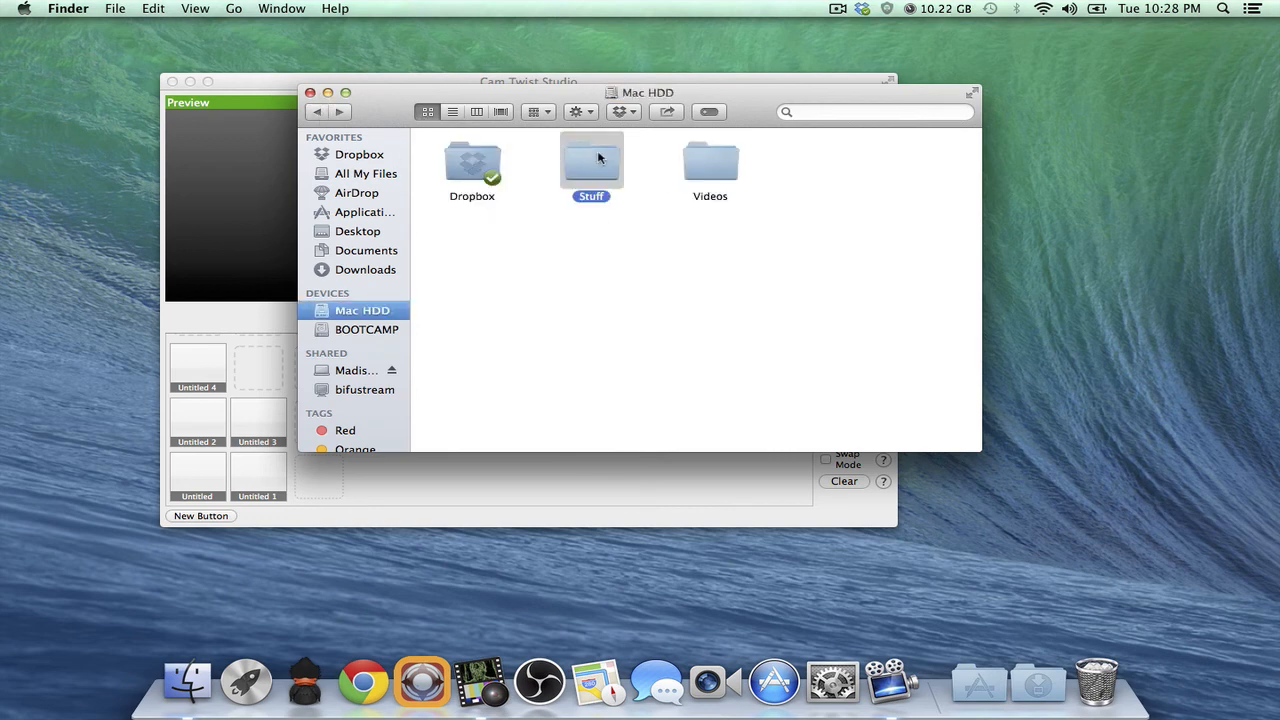
pyautogui.click(473, 160)
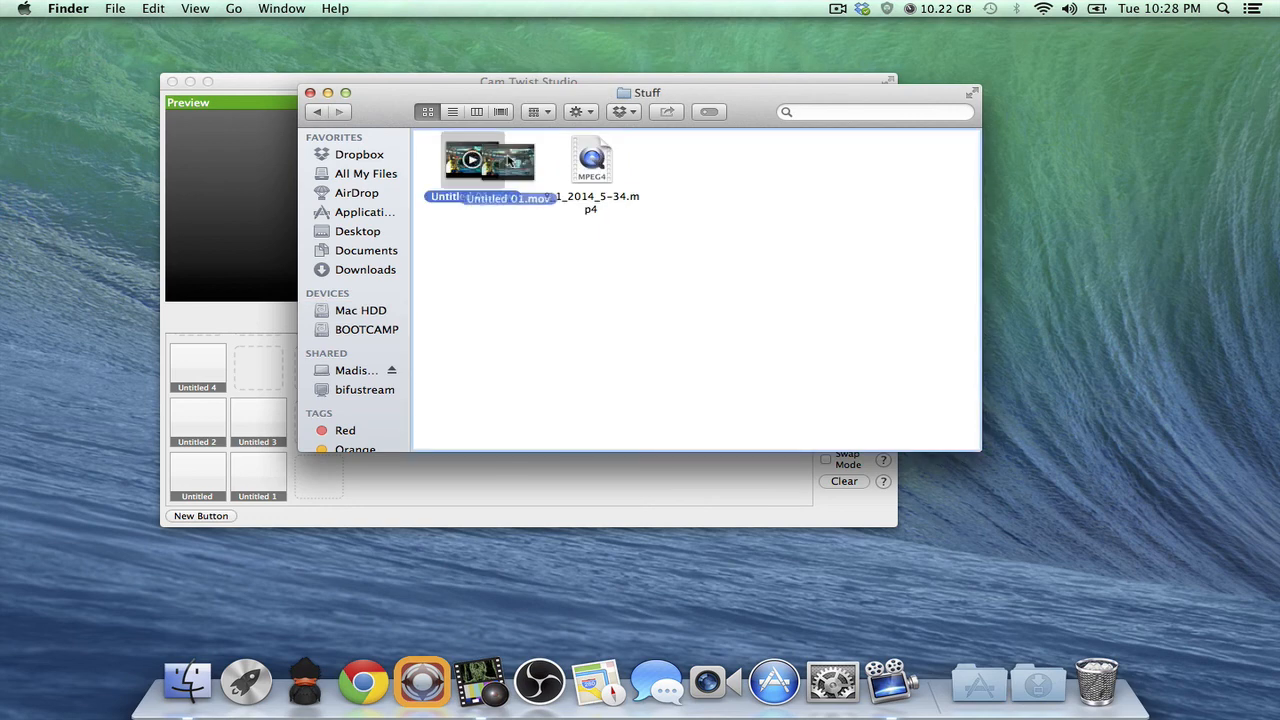
# Step: Add Untitled 01.mov to the CamTwist Studio grid in the empty slot beside Untitled 1 and load it into Preview
pyautogui.moveTo(452, 88); pyautogui.dragTo(832, 80)
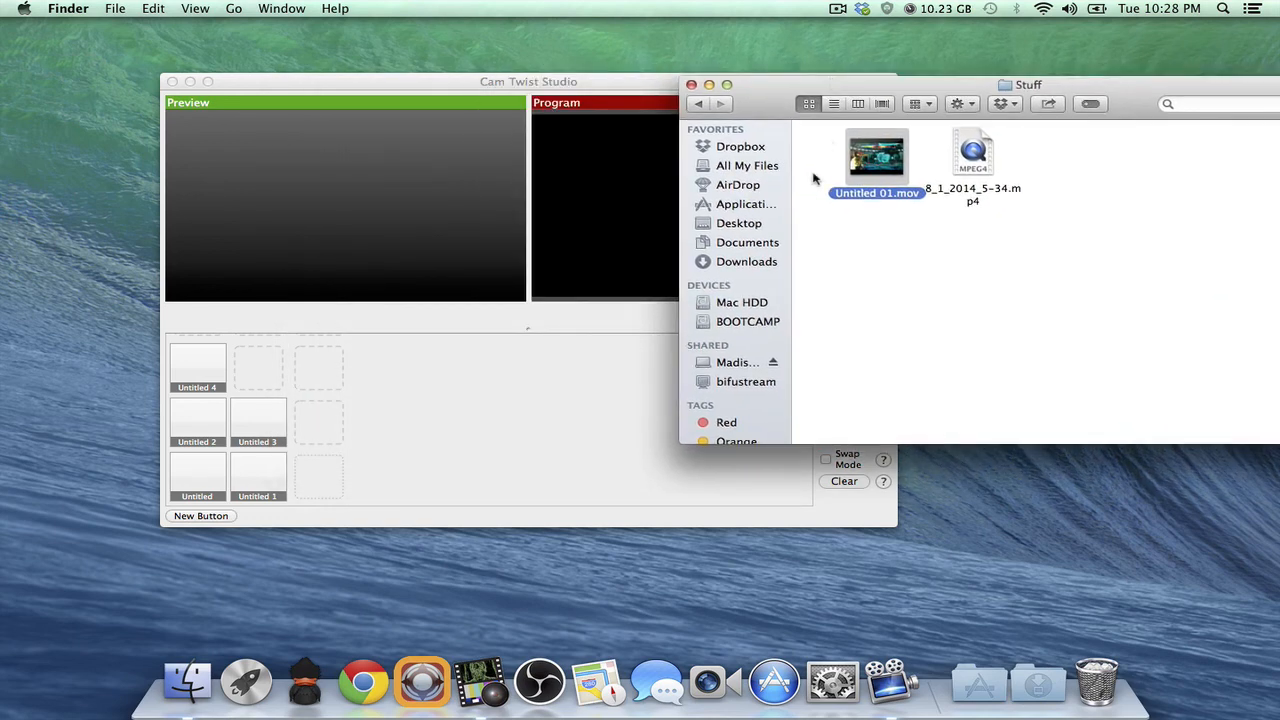
pyautogui.moveTo(864, 152); pyautogui.dragTo(318, 486)
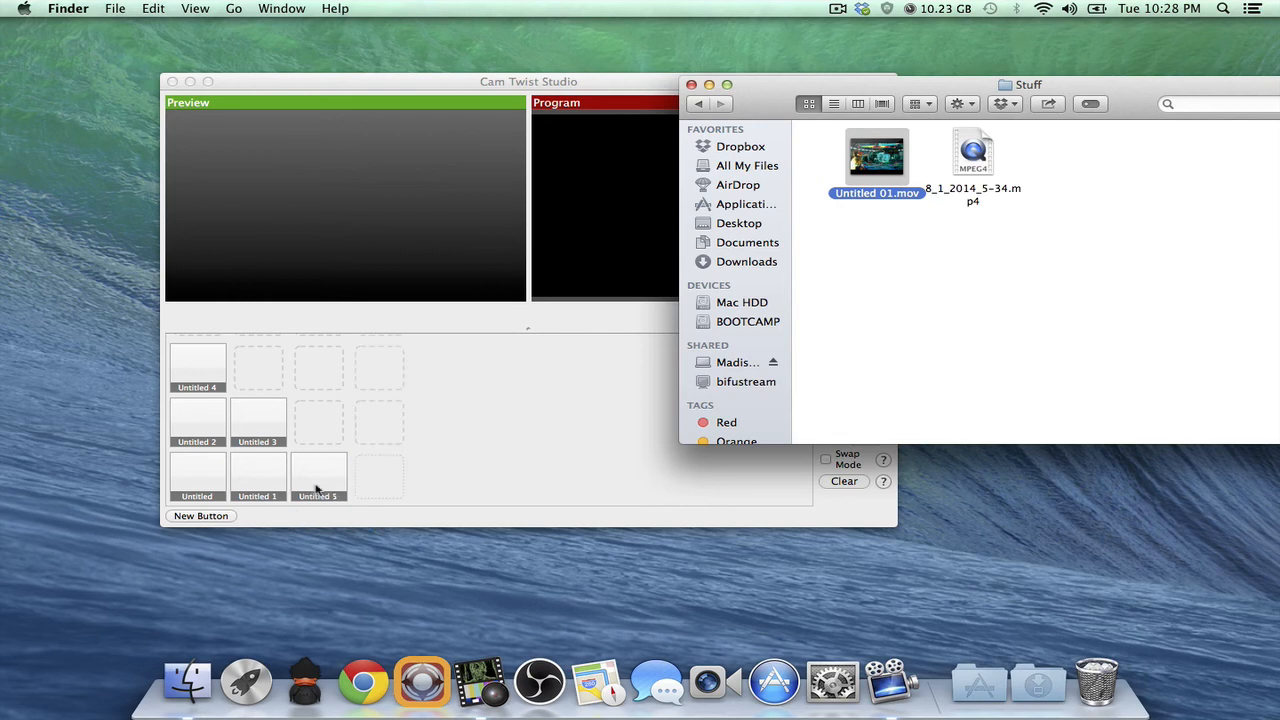
pyautogui.click(318, 478)
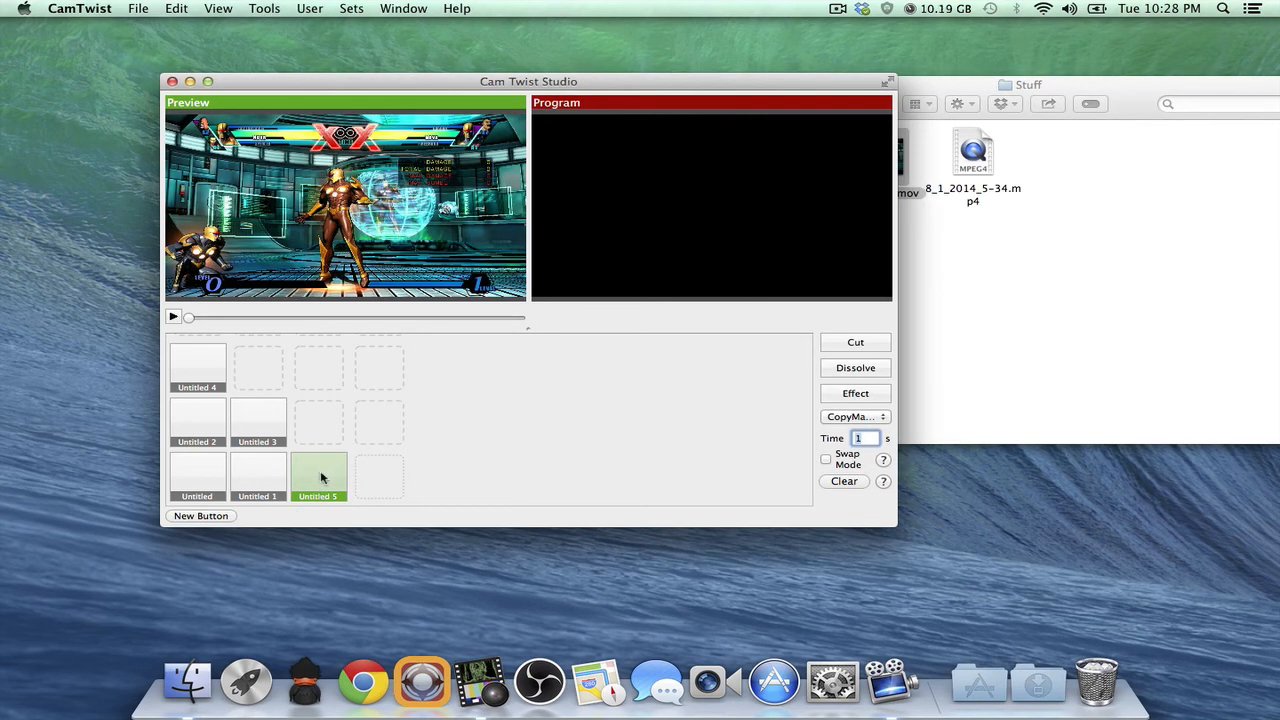
# Step: Set the new movie button to loop its clip and lower its volume to the minimum
pyautogui.rightClick(330, 477)
pyautogui.click(350, 482)
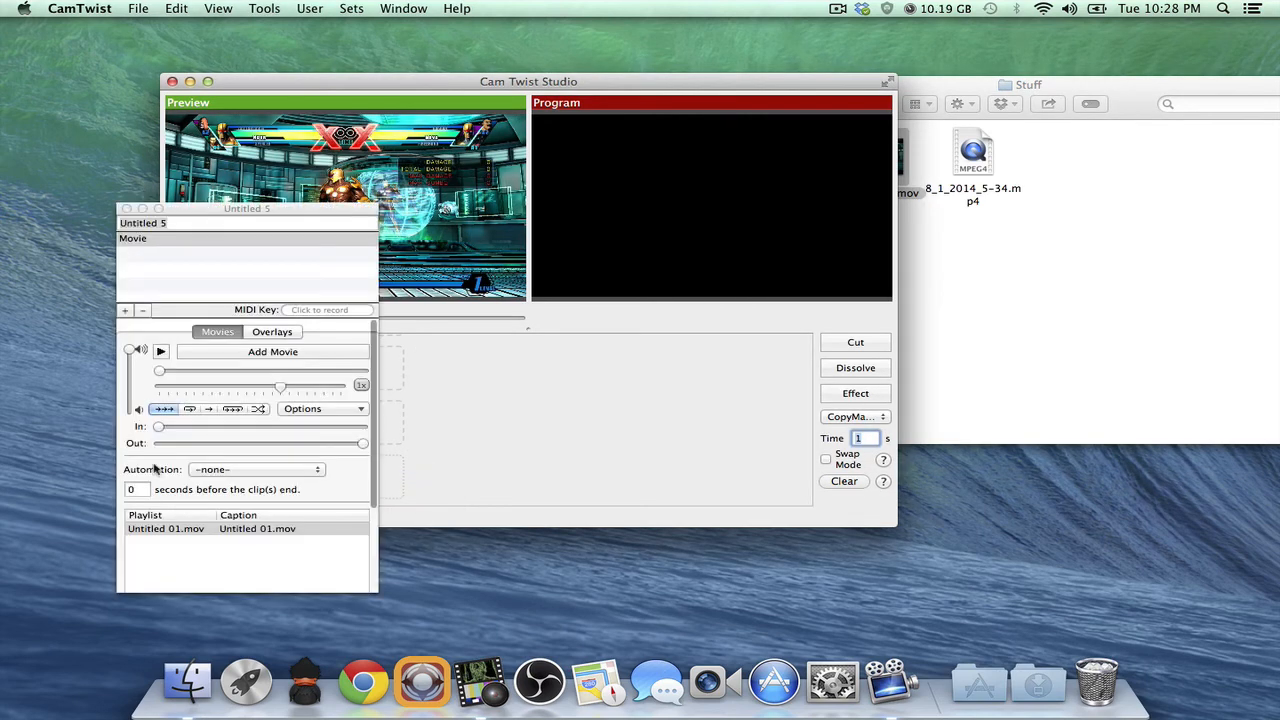
pyautogui.click(189, 409)
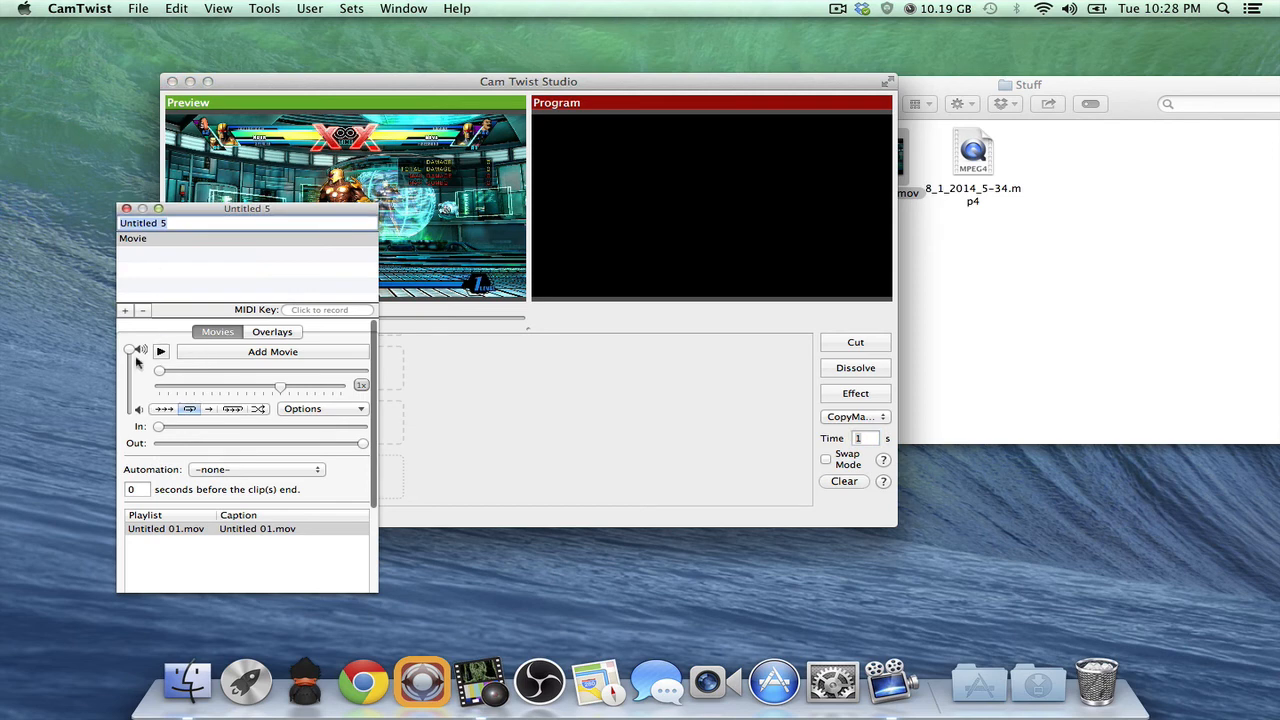
pyautogui.moveTo(131, 350); pyautogui.dragTo(131, 411)
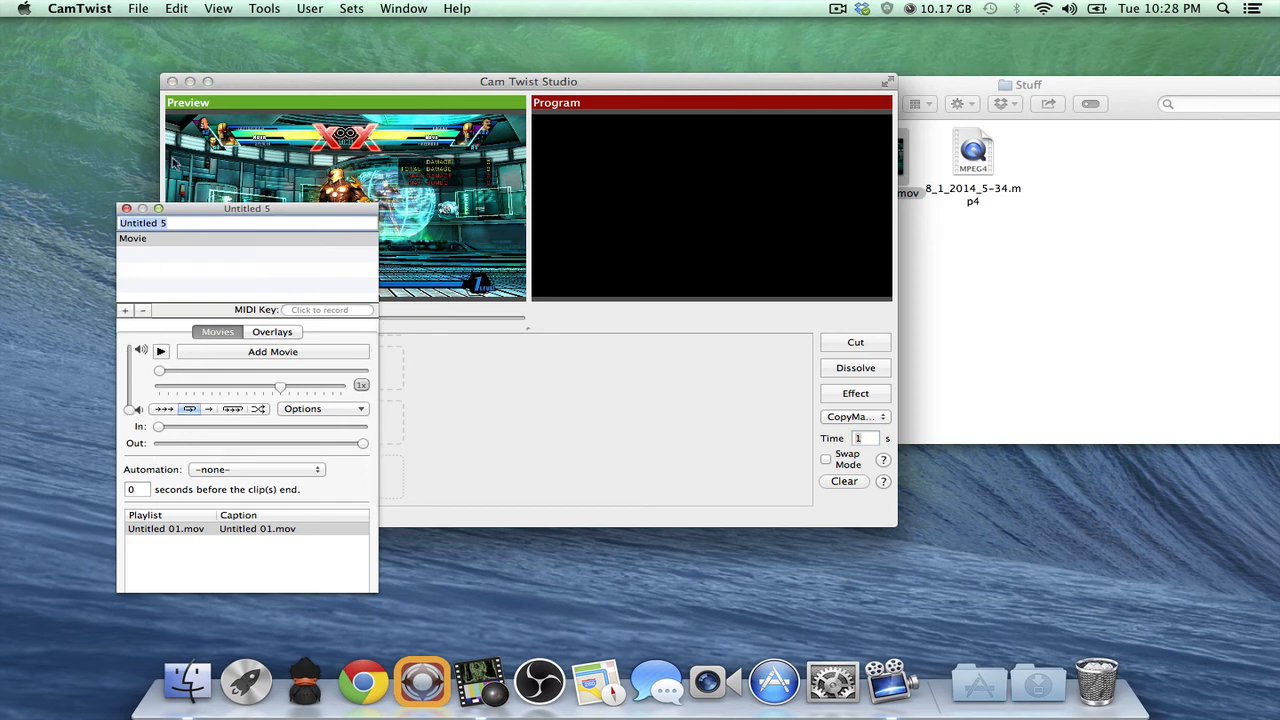
pyautogui.click(126, 208)
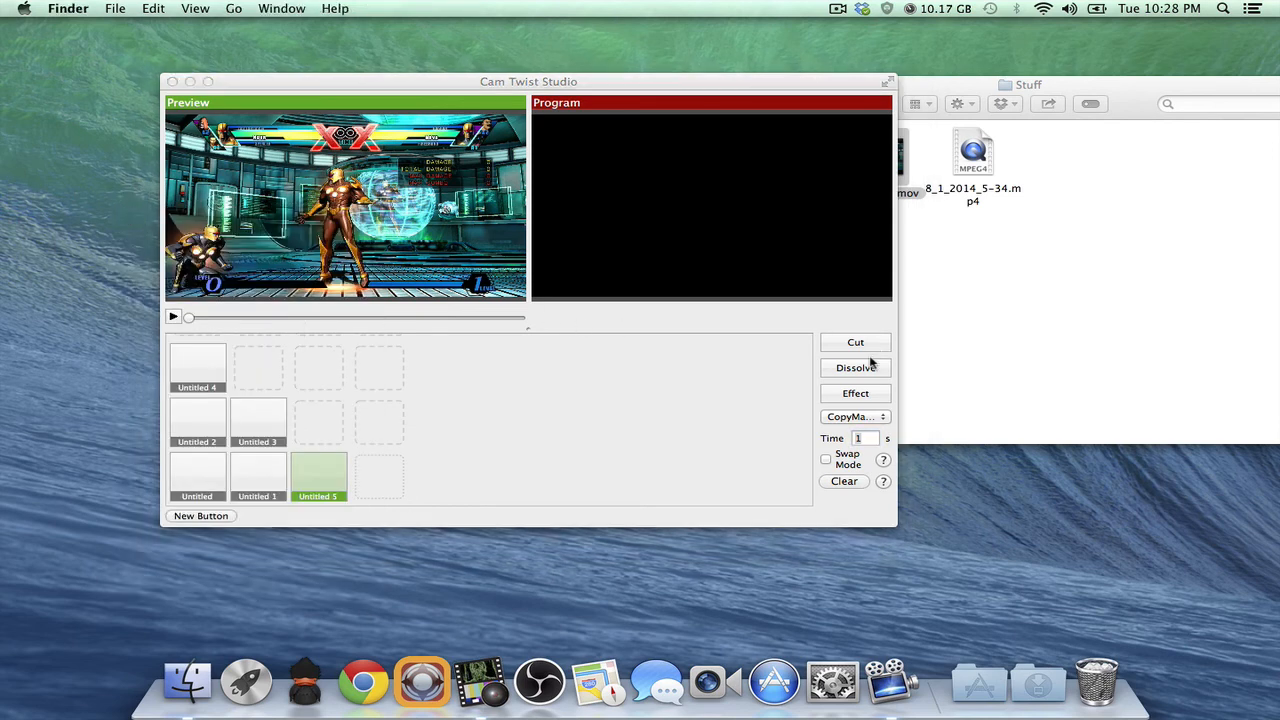
# Step: Dissolve the previewed movie into Program
pyautogui.click(866, 369)
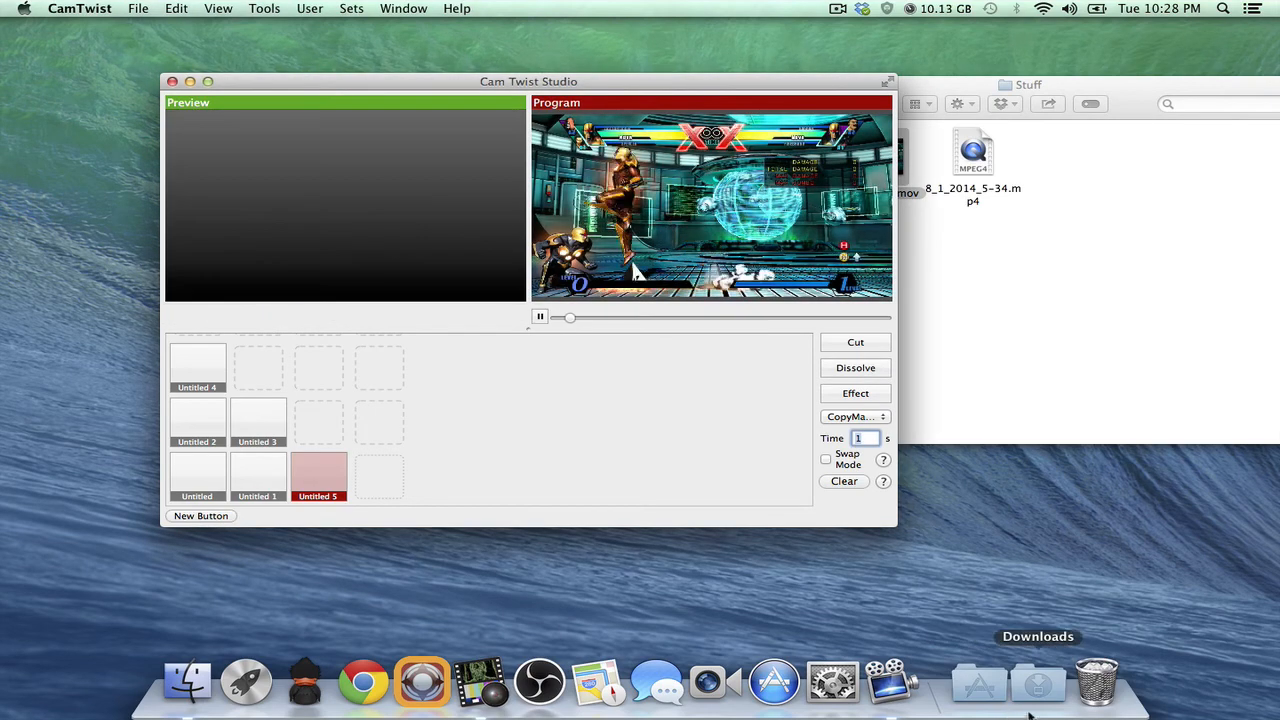
# Step: Browse Dropbox in Finder to the NextLevel folder inside Stream (1)
pyautogui.click(951, 420)
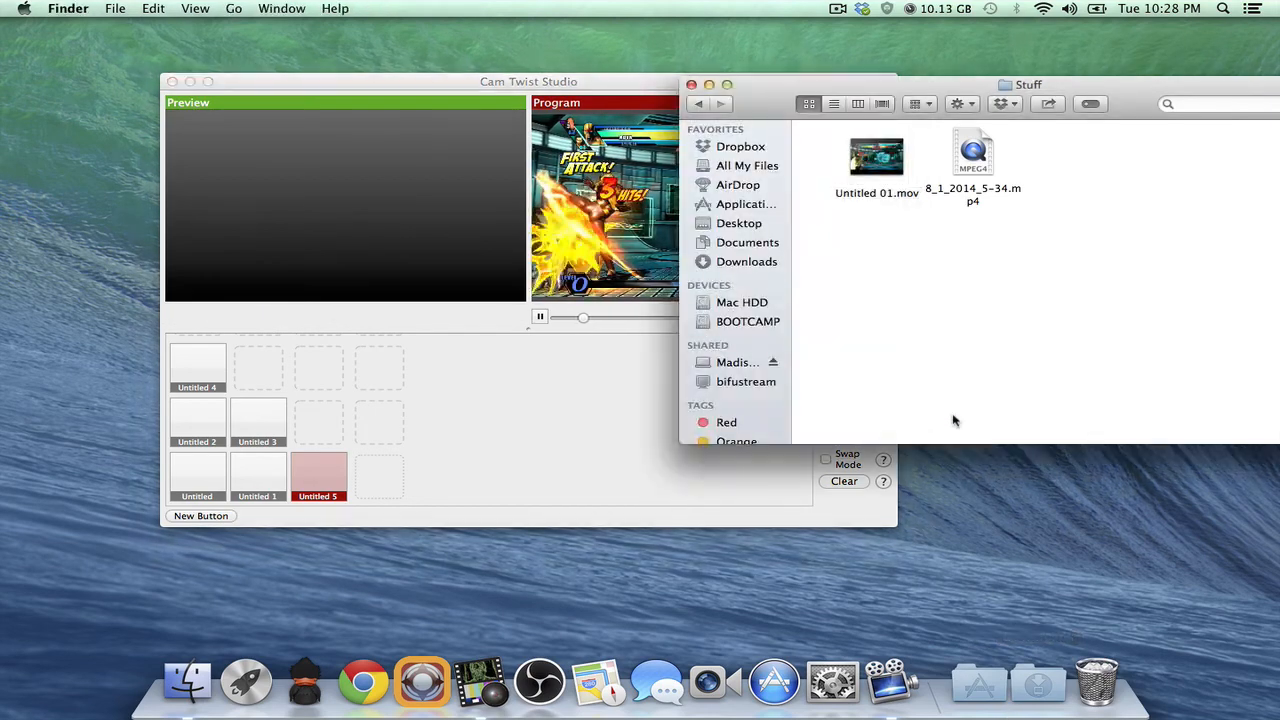
pyautogui.click(741, 147)
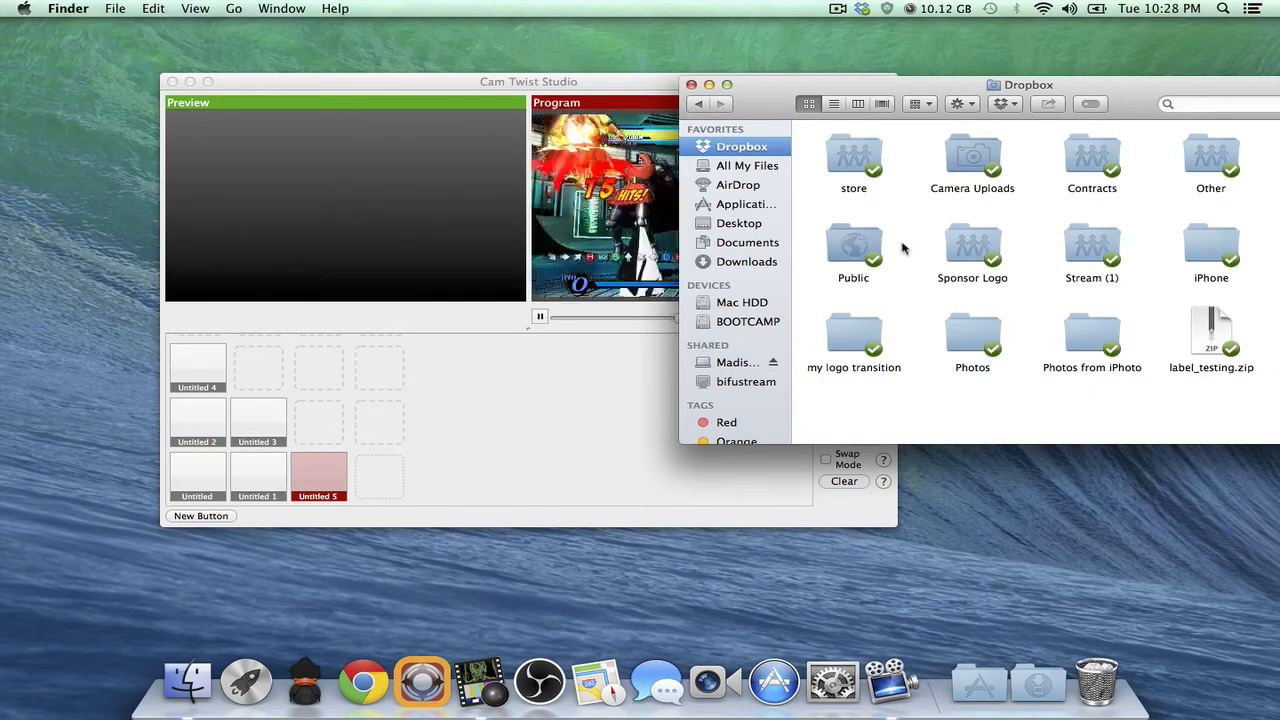
pyautogui.click(1159, 93)
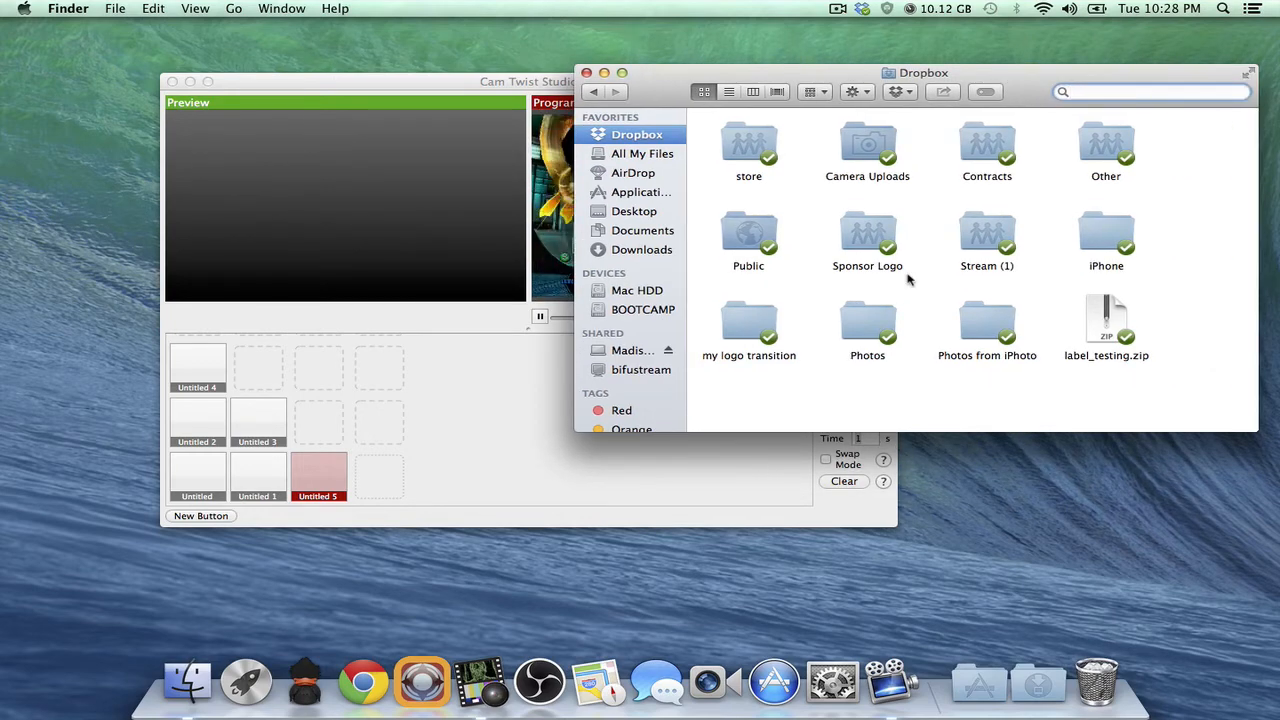
pyautogui.doubleClick(990, 238)
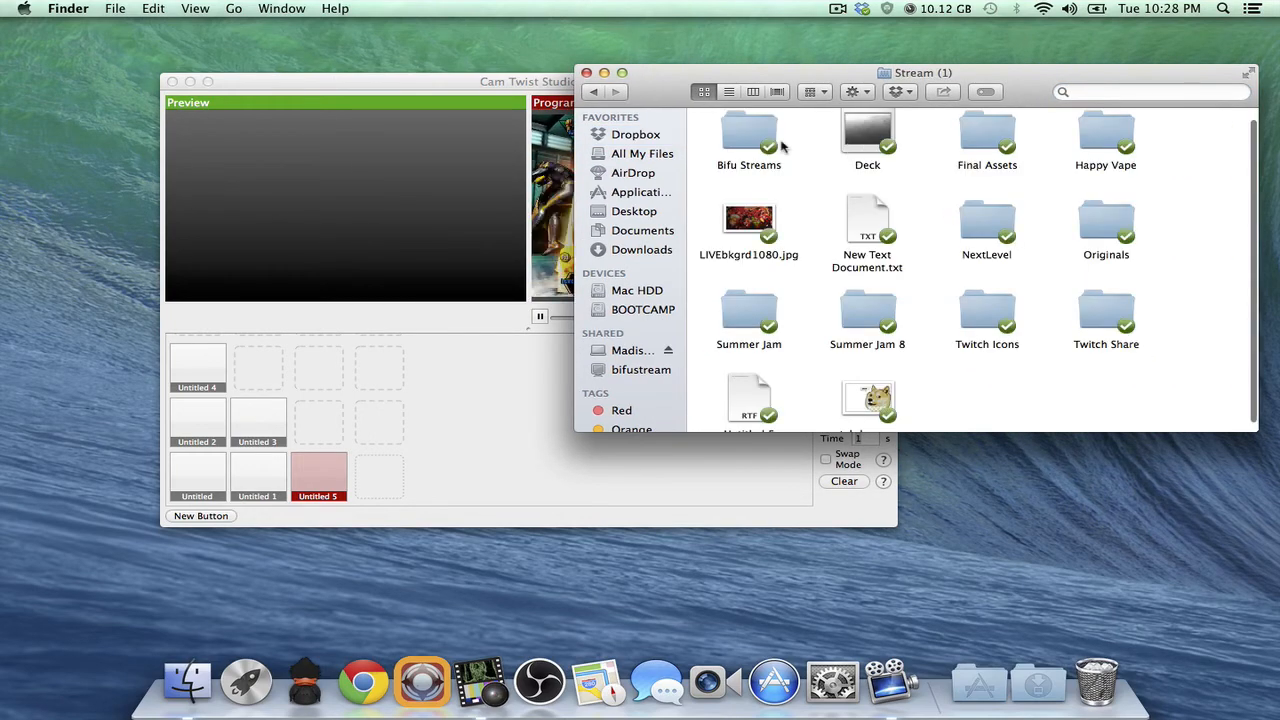
pyautogui.doubleClick(751, 130)
pyautogui.scroll(-3, 812, 220)
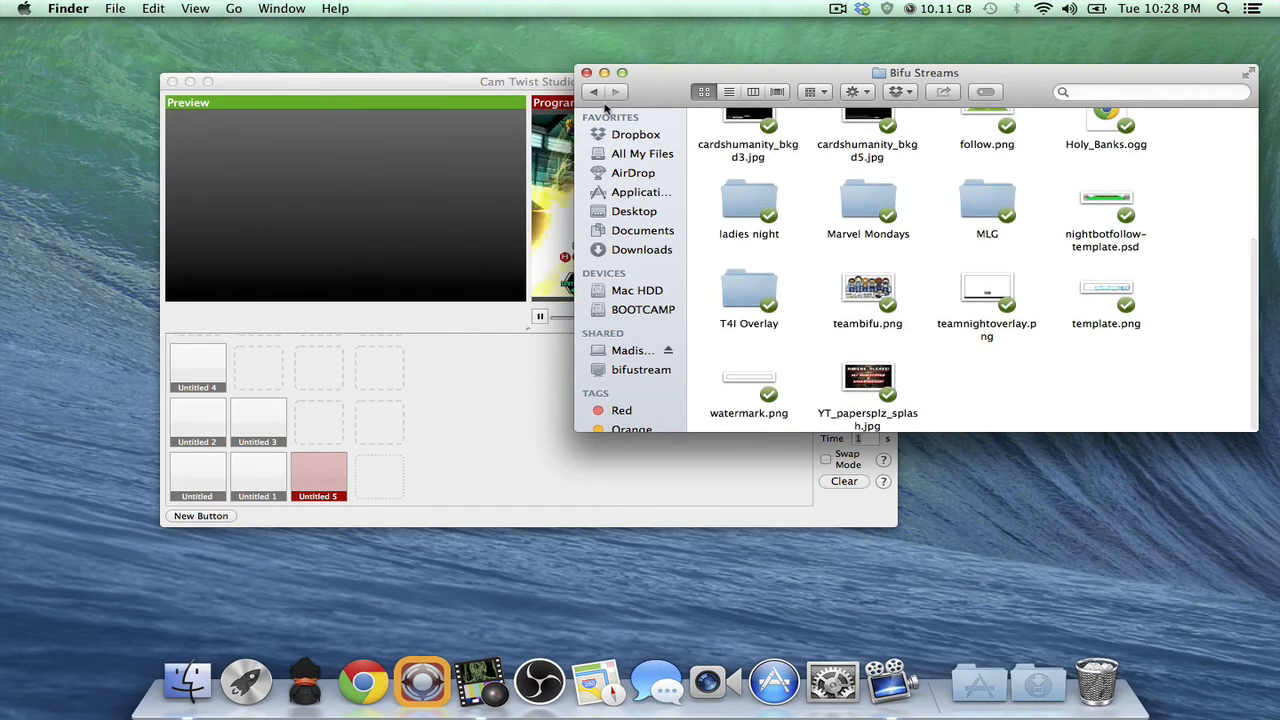
pyautogui.click(593, 91)
pyautogui.doubleClick(999, 228)
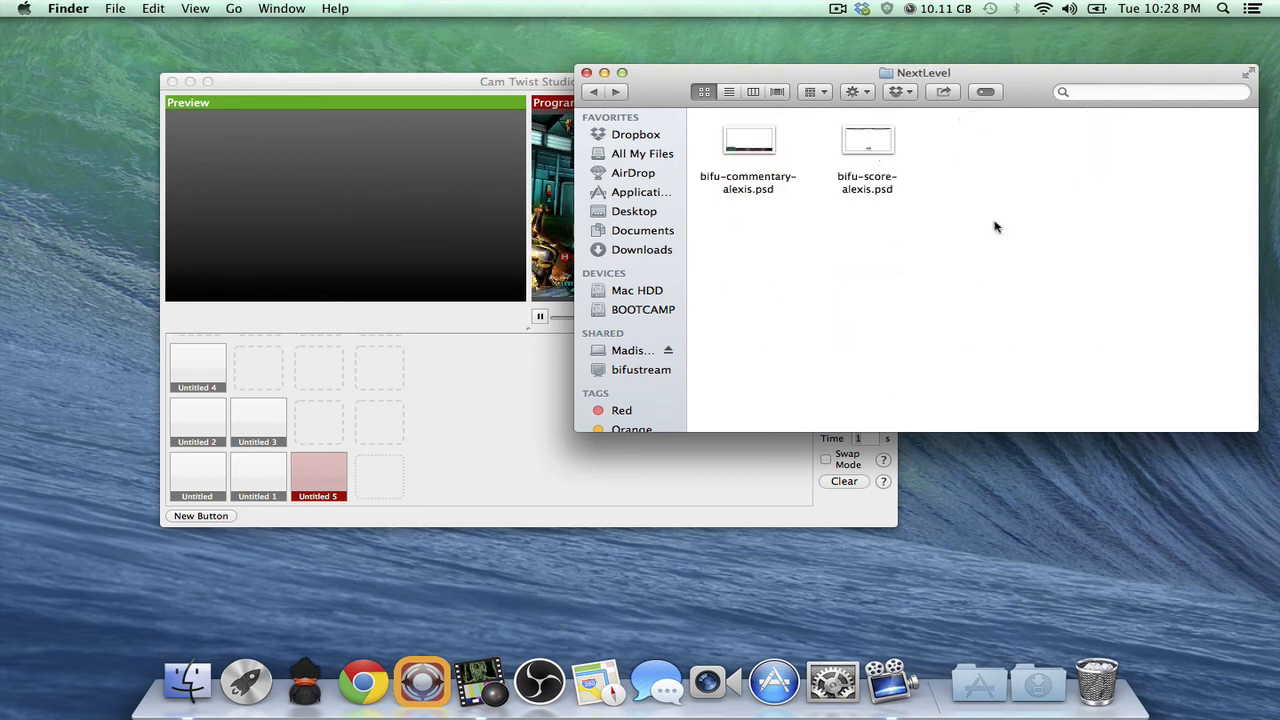
# Step: Open bifu-score-alexis.psd in Photoshop and accept the missing-fonts notice
pyautogui.click(862, 147)
pyautogui.doubleClick(860, 147)
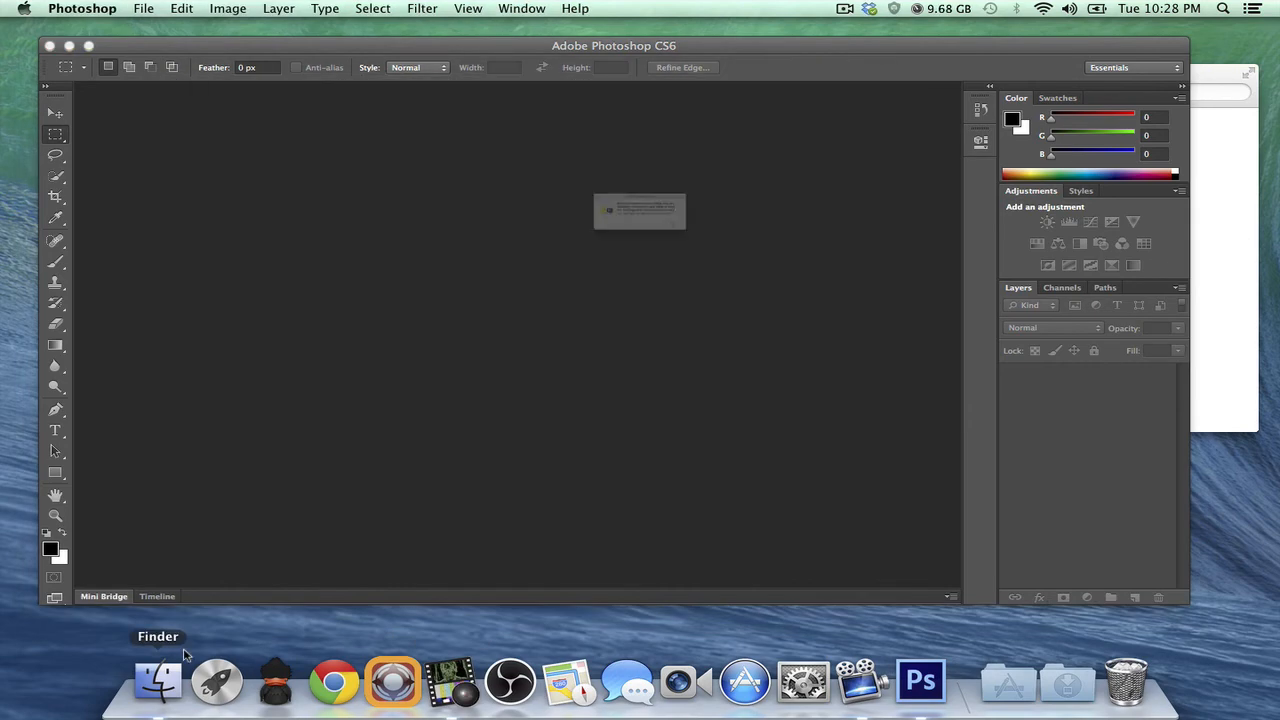
pyautogui.click(184, 657)
pyautogui.click(543, 251)
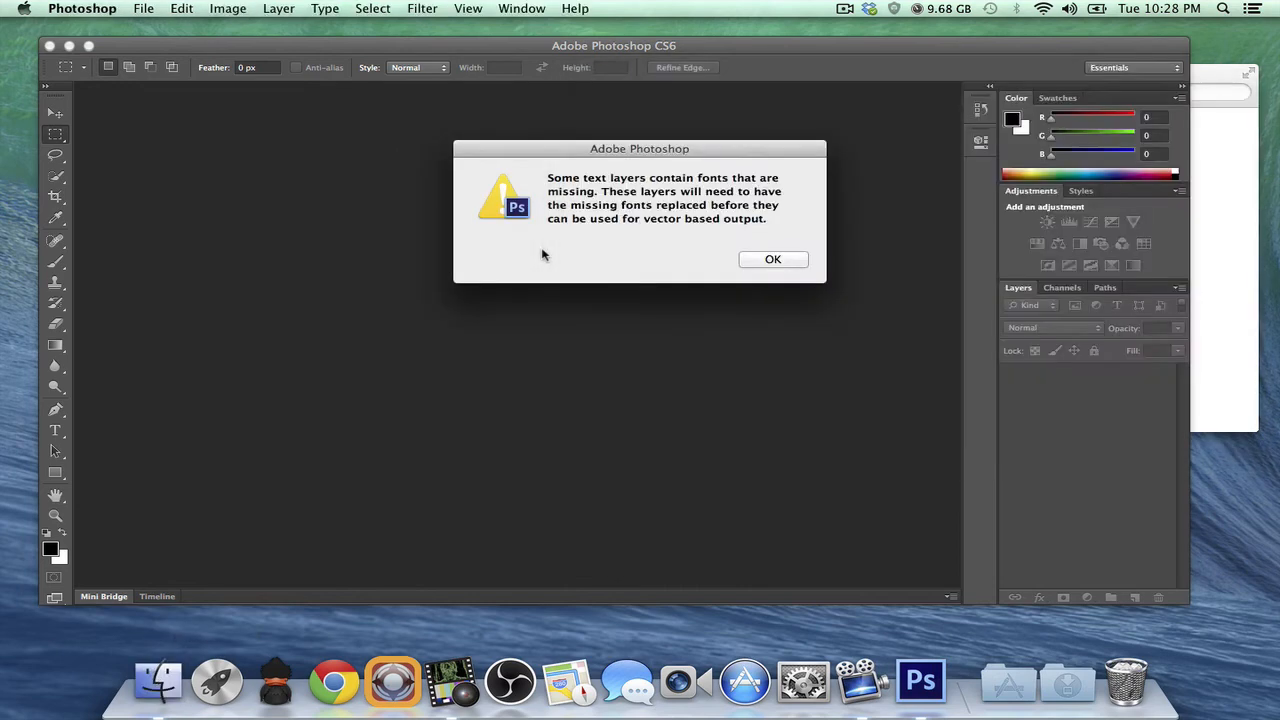
pyautogui.click(768, 262)
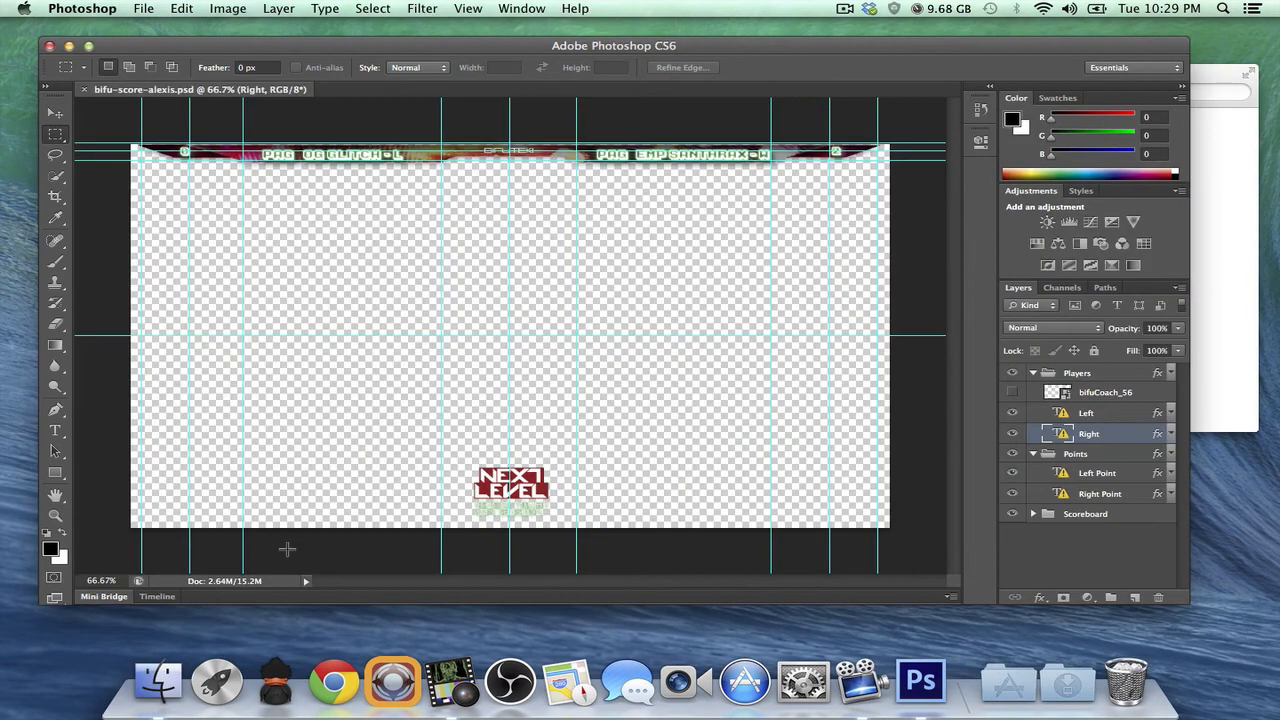
# Step: Switch back to CamTwist, create a new empty button in the studio grid and open its settings for editing
pyautogui.click(158, 680)
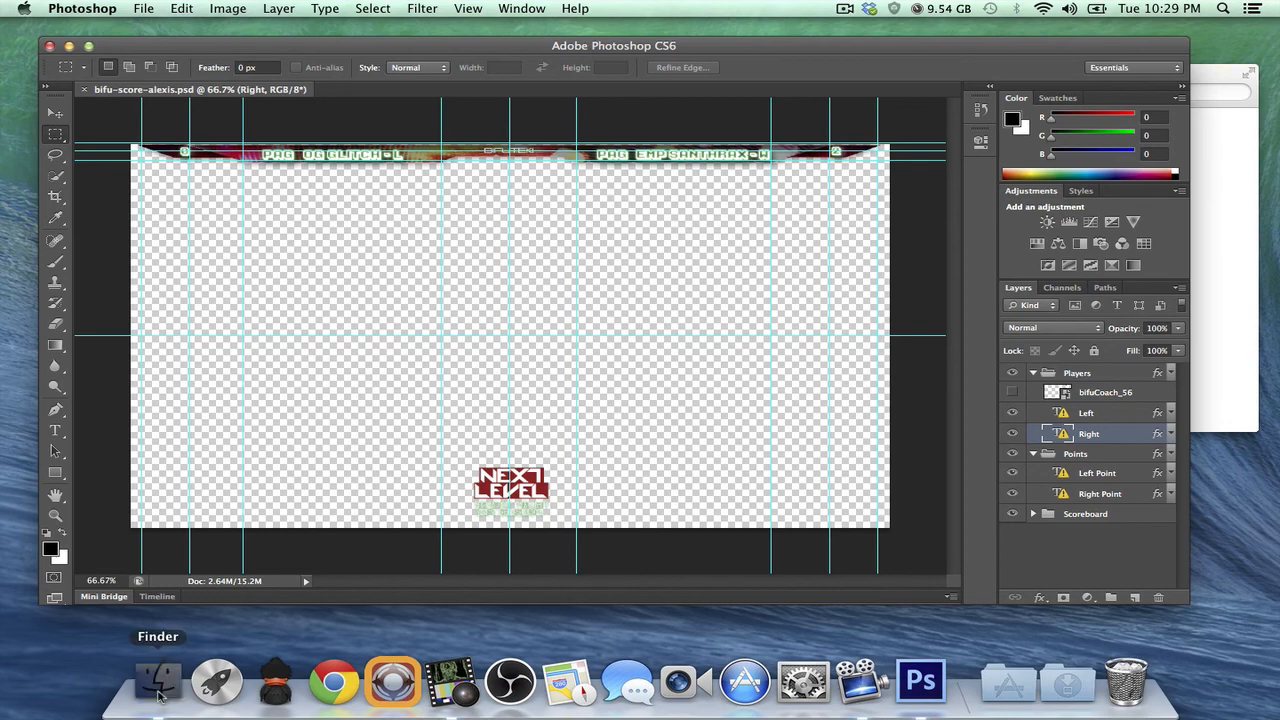
pyautogui.click(450, 680)
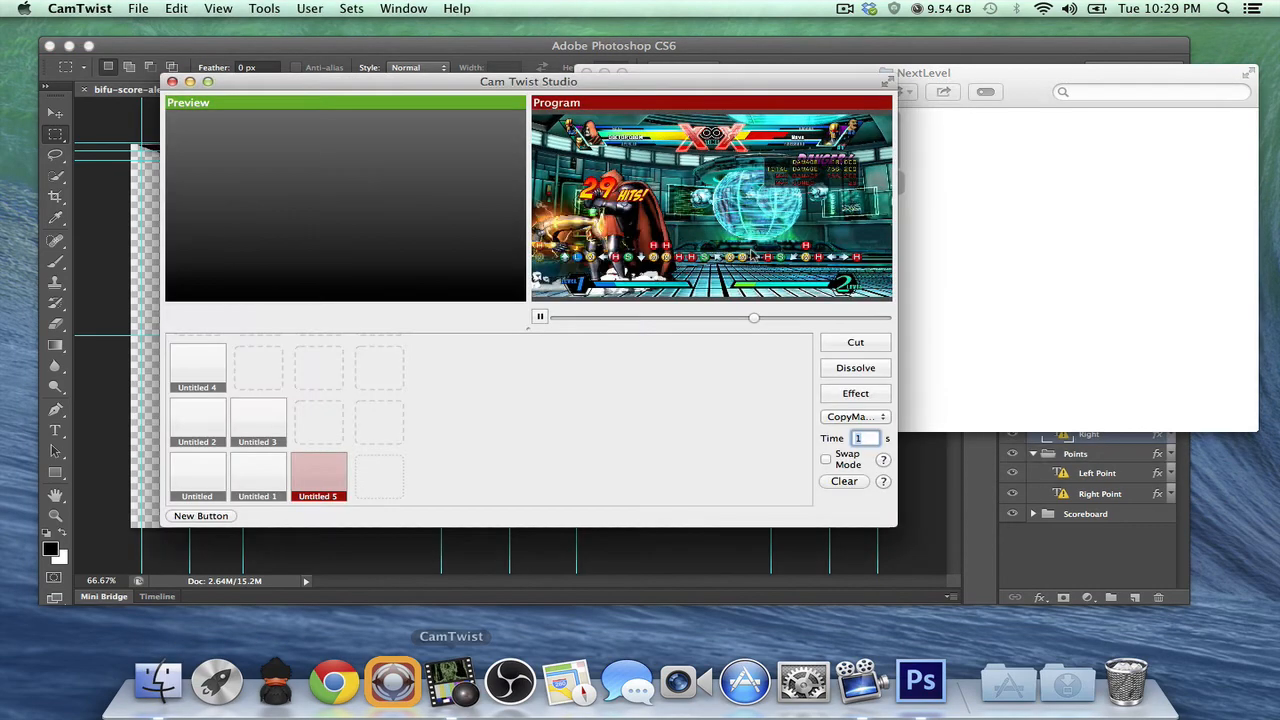
pyautogui.click(943, 149)
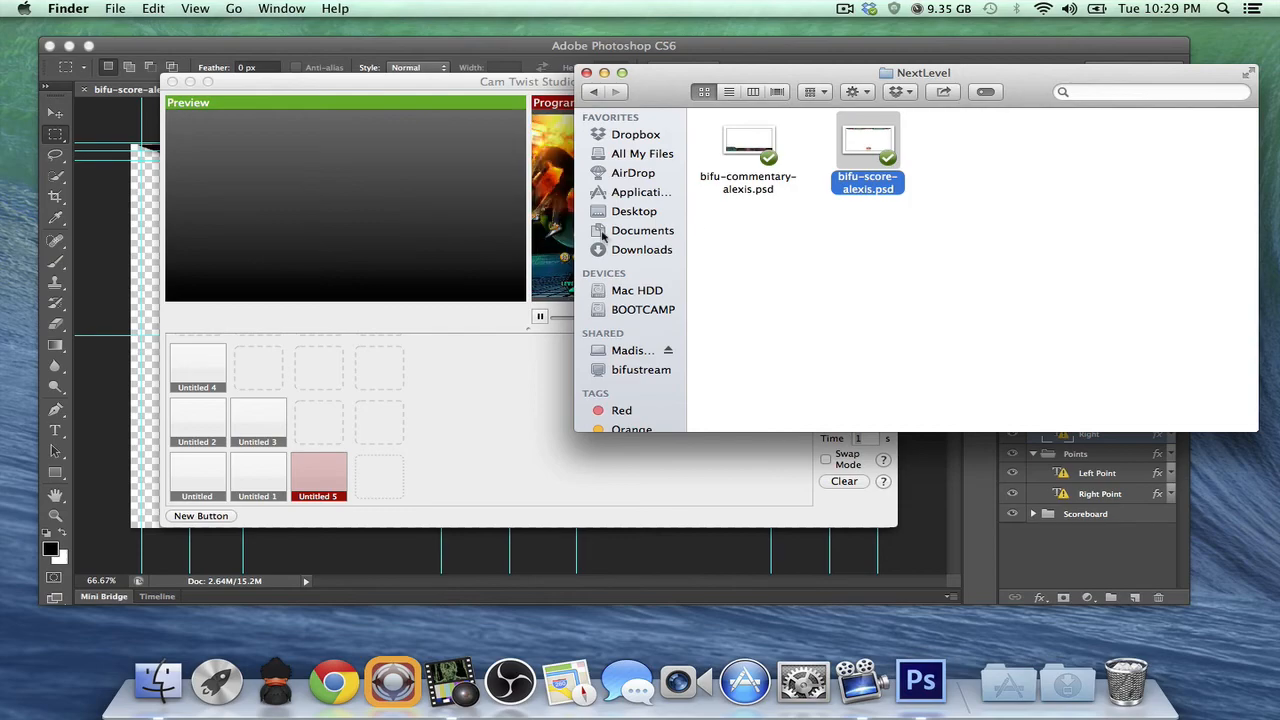
pyautogui.click(202, 515)
pyautogui.rightClick(318, 421)
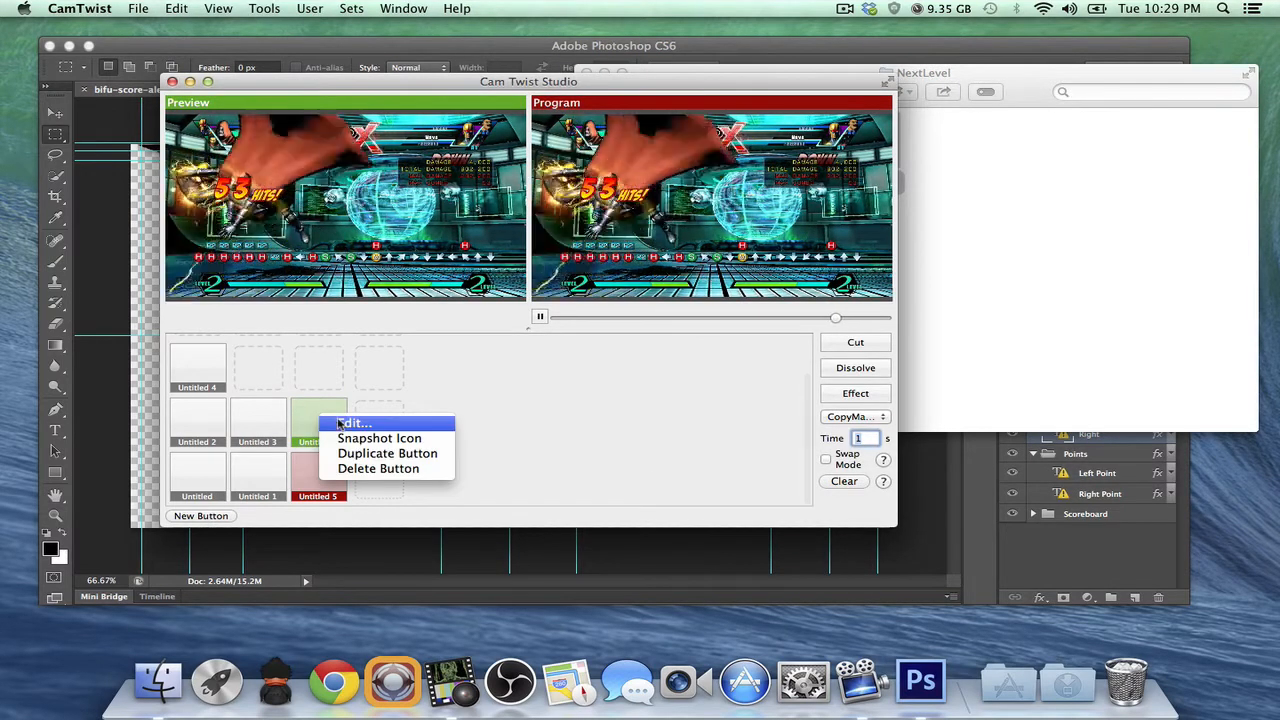
pyautogui.click(335, 428)
# Step: Add the Image Downloader effect from the library to the new button and close the effects list
pyautogui.click(125, 310)
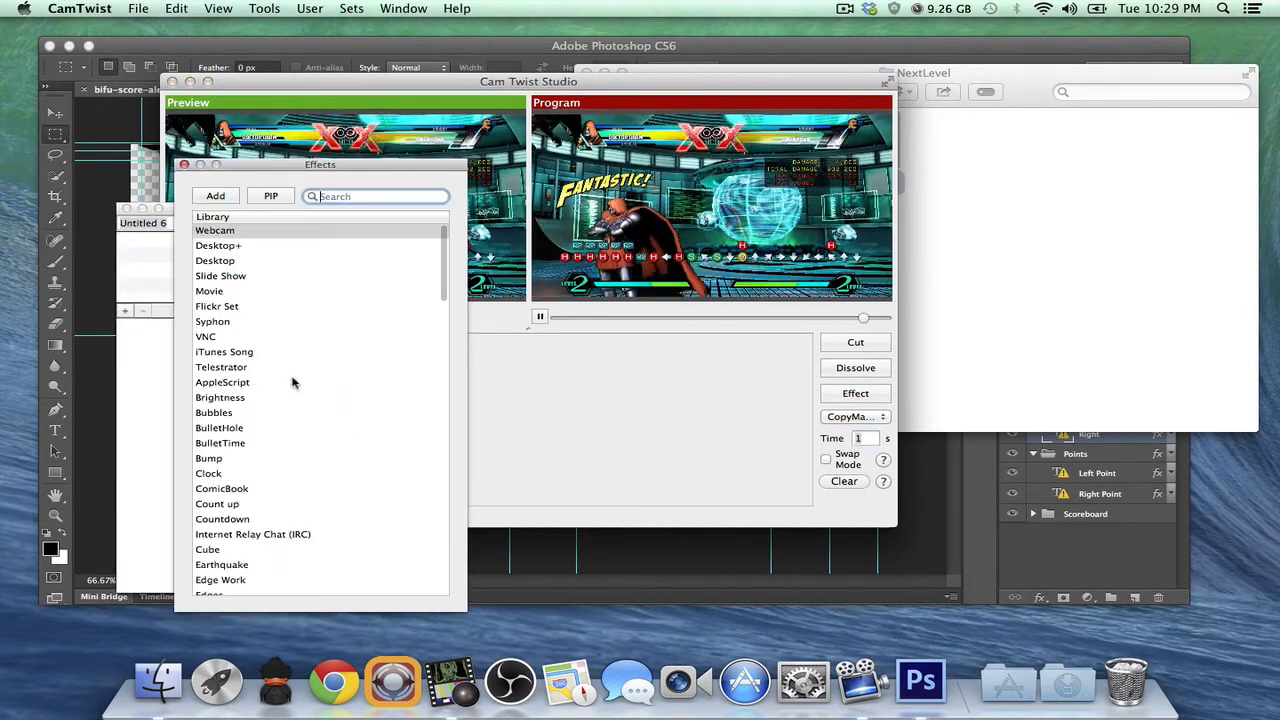
pyautogui.scroll(-3, 310, 485)
pyautogui.scroll(-3, 310, 485)
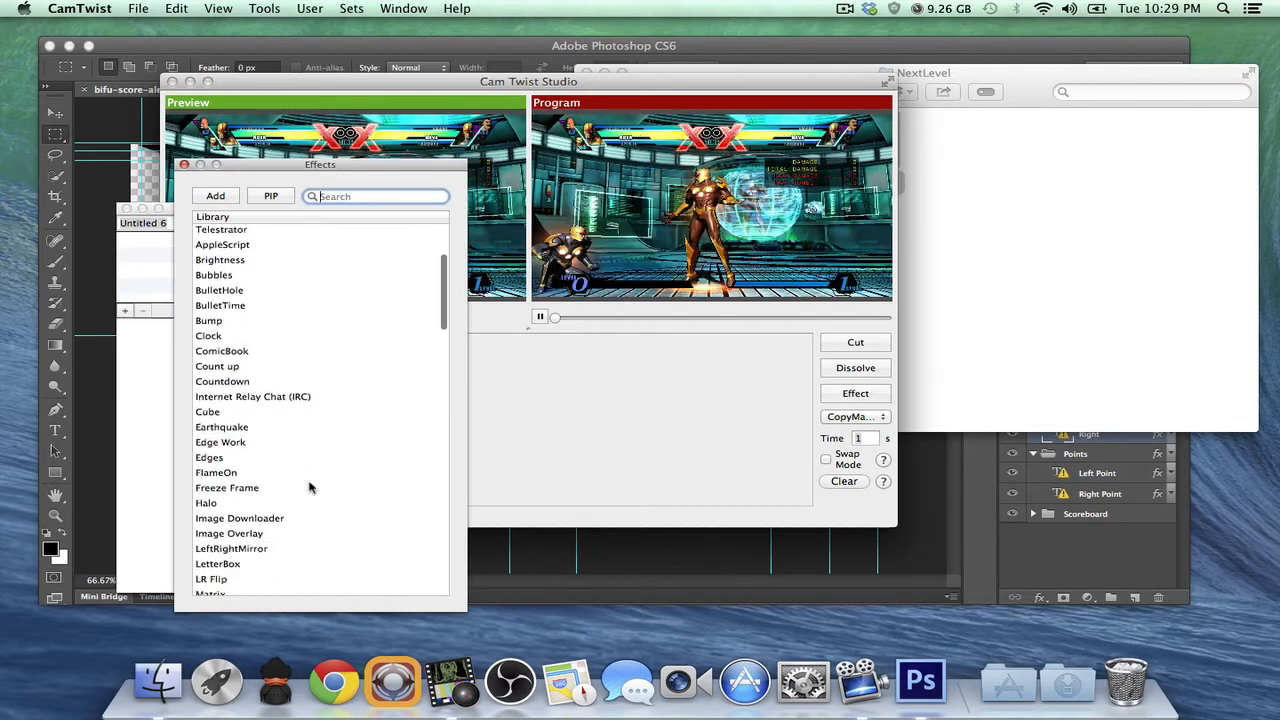
pyautogui.click(252, 516)
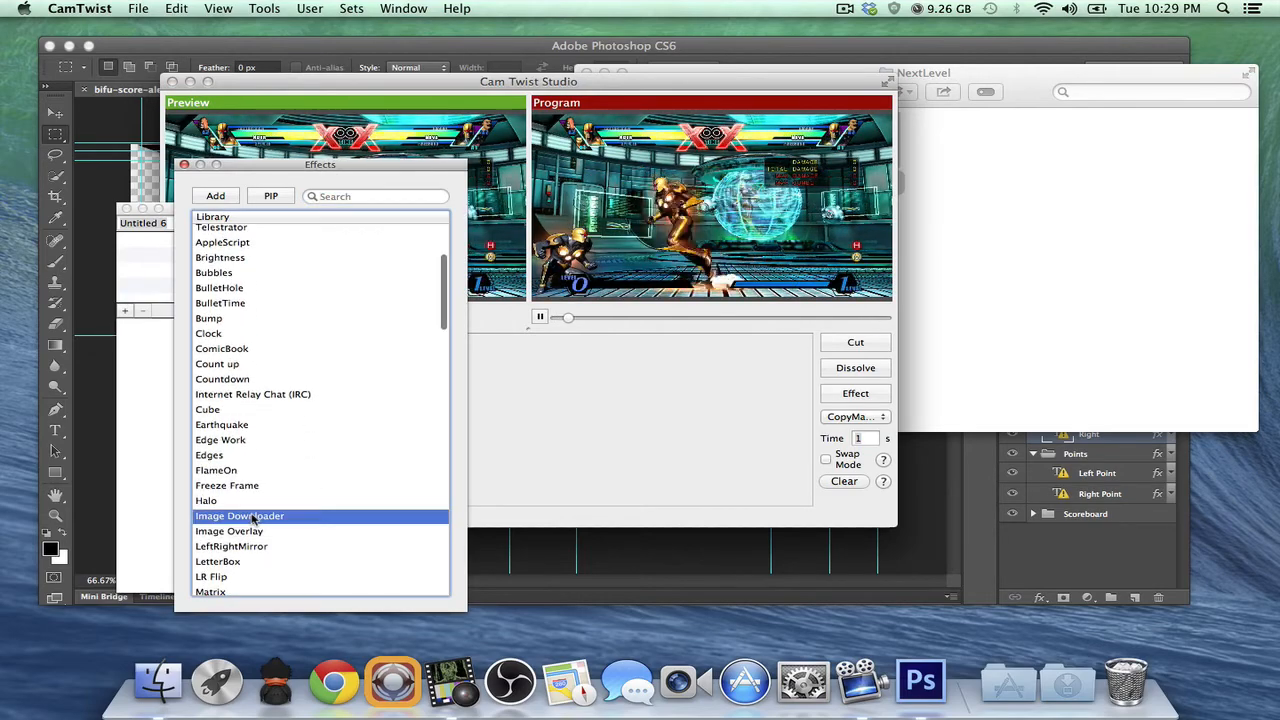
pyautogui.click(215, 196)
pyautogui.click(184, 165)
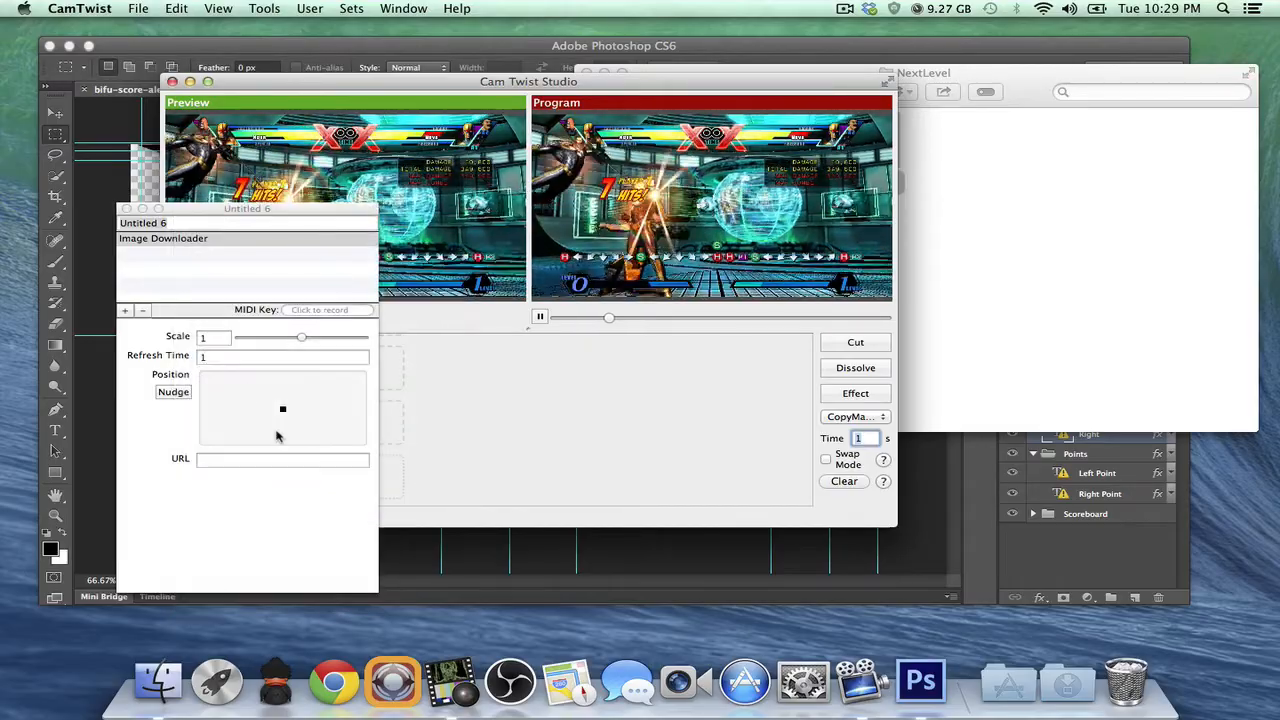
# Step: Set the Image Downloader's scale to 2 and its refresh time to 0.05
pyautogui.click(302, 339)
pyautogui.moveTo(302, 340); pyautogui.dragTo(371, 356)
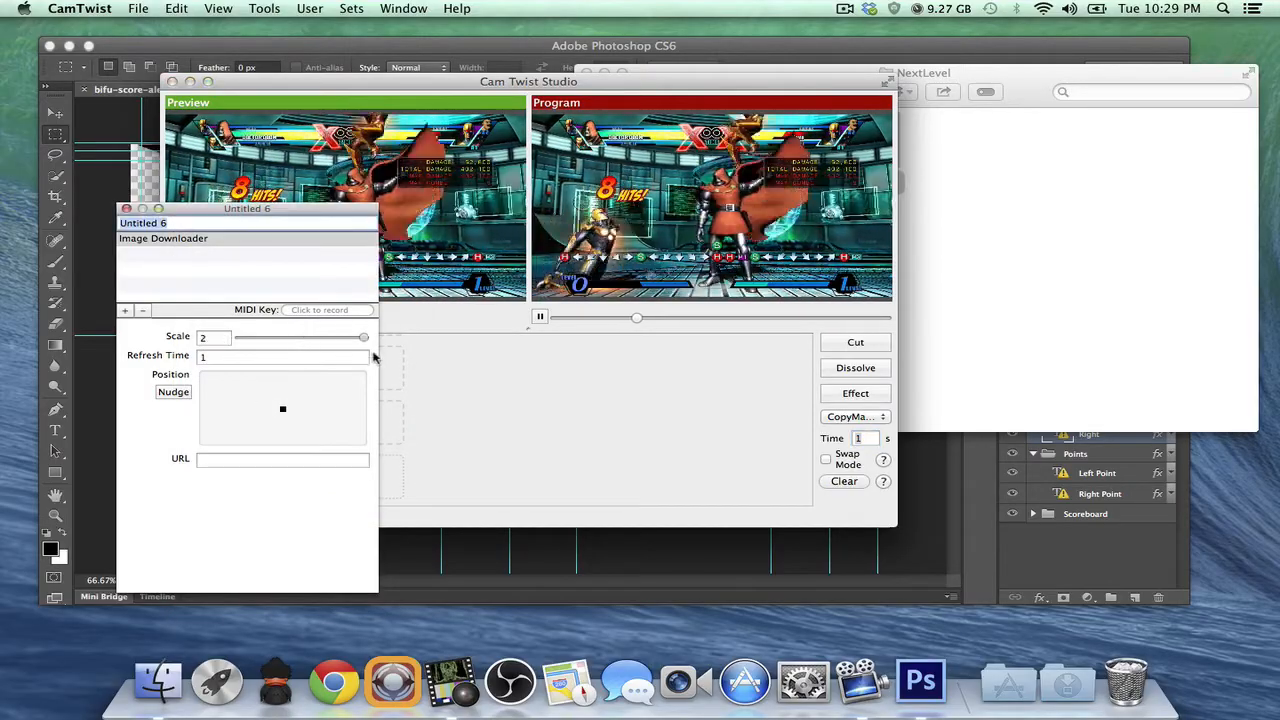
pyautogui.click(249, 355)
pyautogui.press('BackSpace')
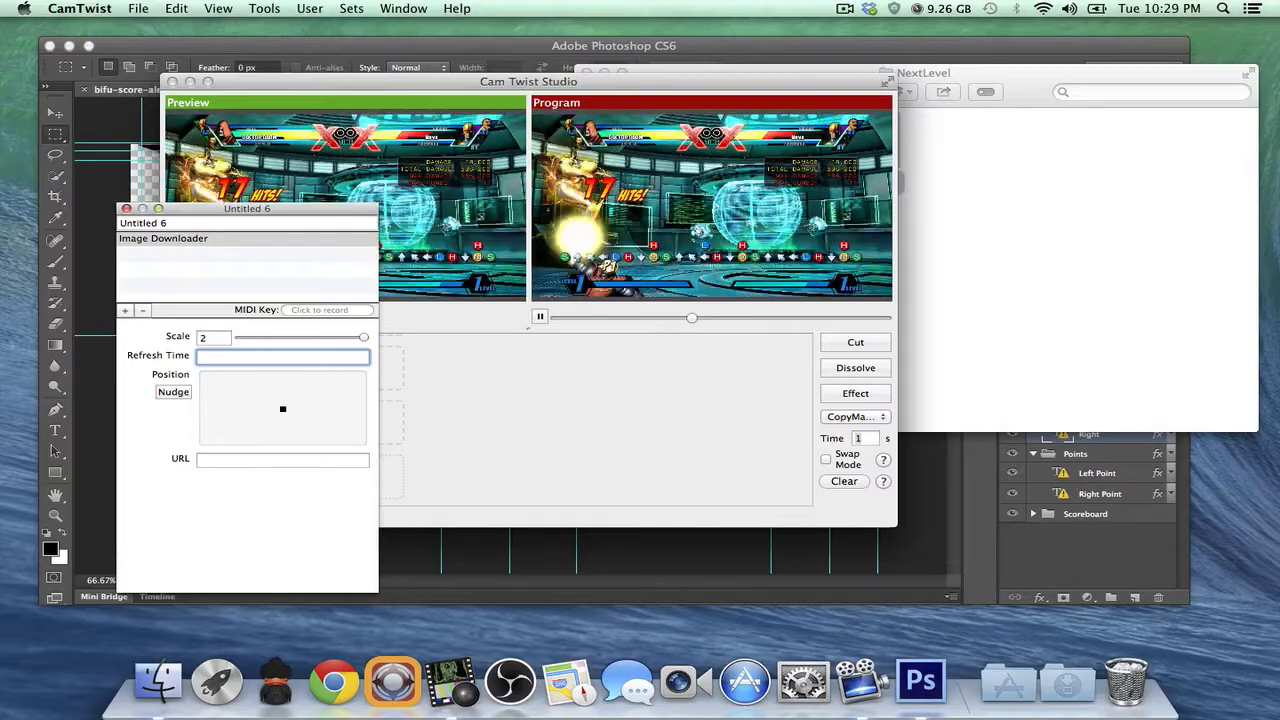
pyautogui.write('0.')
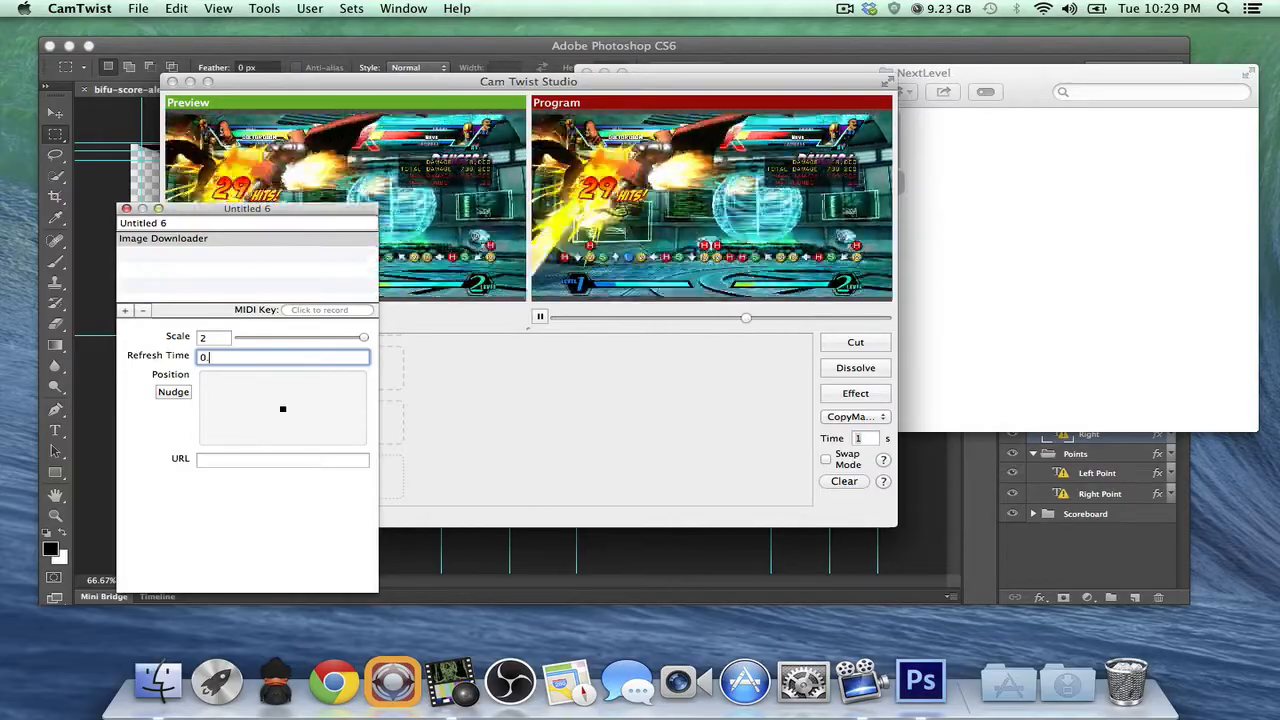
pyautogui.write('05')
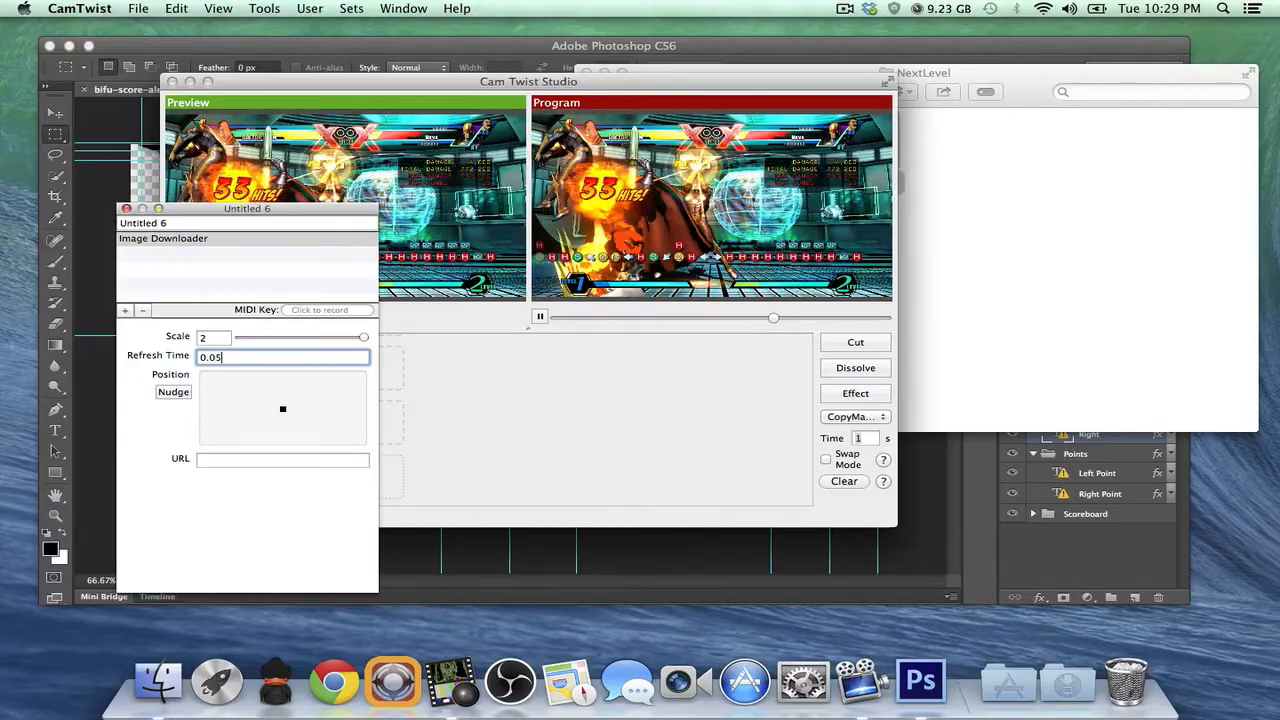
pyautogui.press('Return')
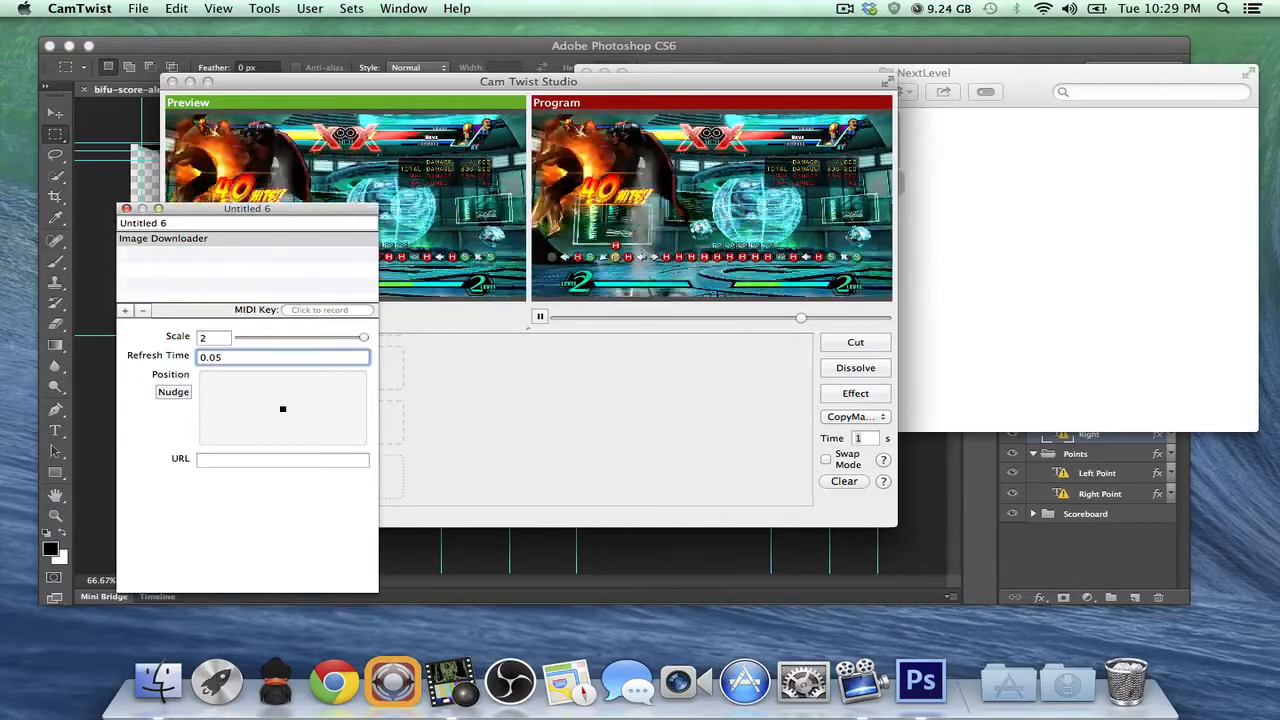
# Step: Use bifu-score-alexis.psd from the NextLevel folder as the Image Downloader's URL and apply it
pyautogui.click(971, 203)
pyautogui.moveTo(866, 137); pyautogui.dragTo(300, 445)
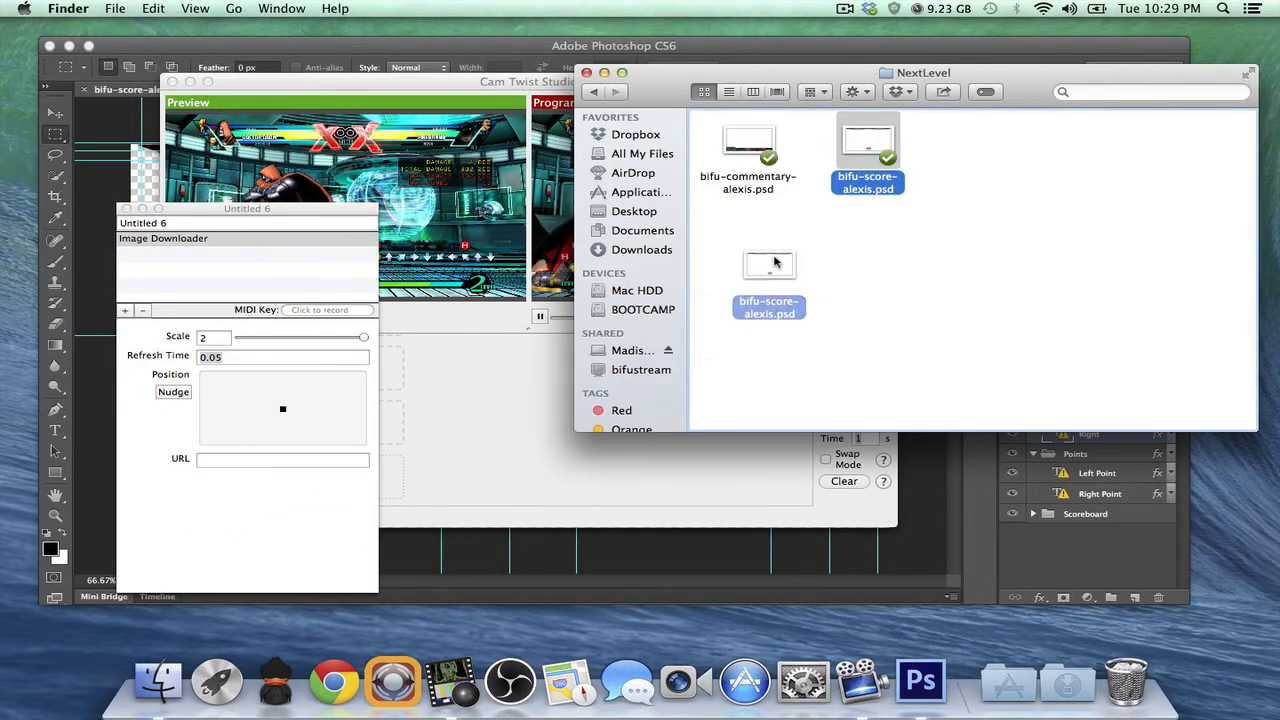
pyautogui.click(222, 464)
pyautogui.click(218, 466)
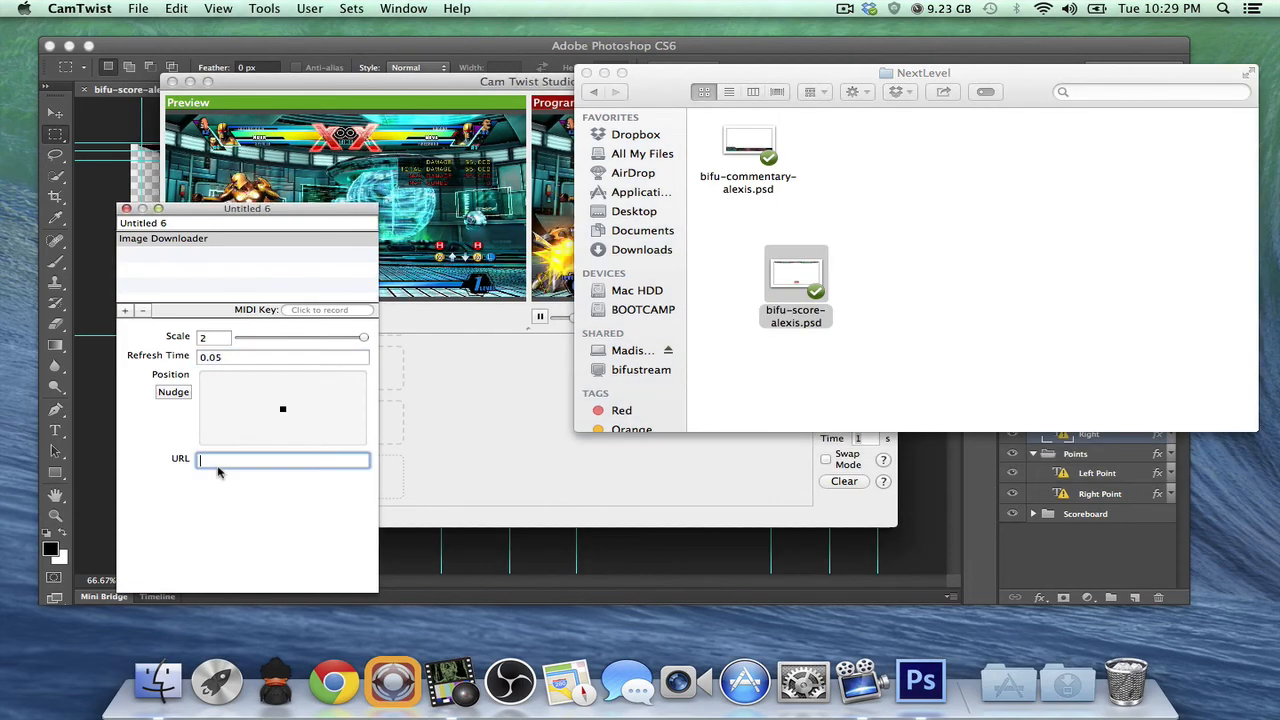
pyautogui.moveTo(795, 275); pyautogui.dragTo(226, 455)
pyautogui.click(239, 461)
pyautogui.press('Return')
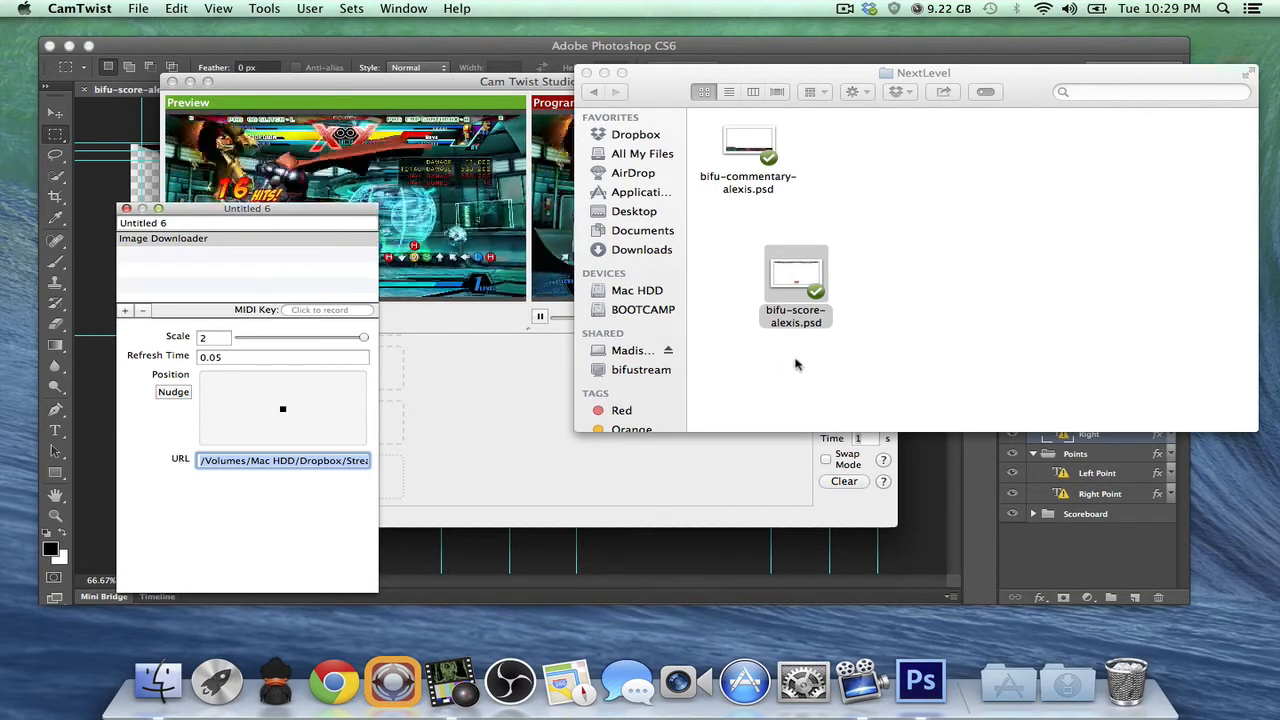
# Step: Uncover the studio grid, close the Untitled 6 settings, and open the separate preview window enlarged to nearly fill the screen
pyautogui.click(420, 88)
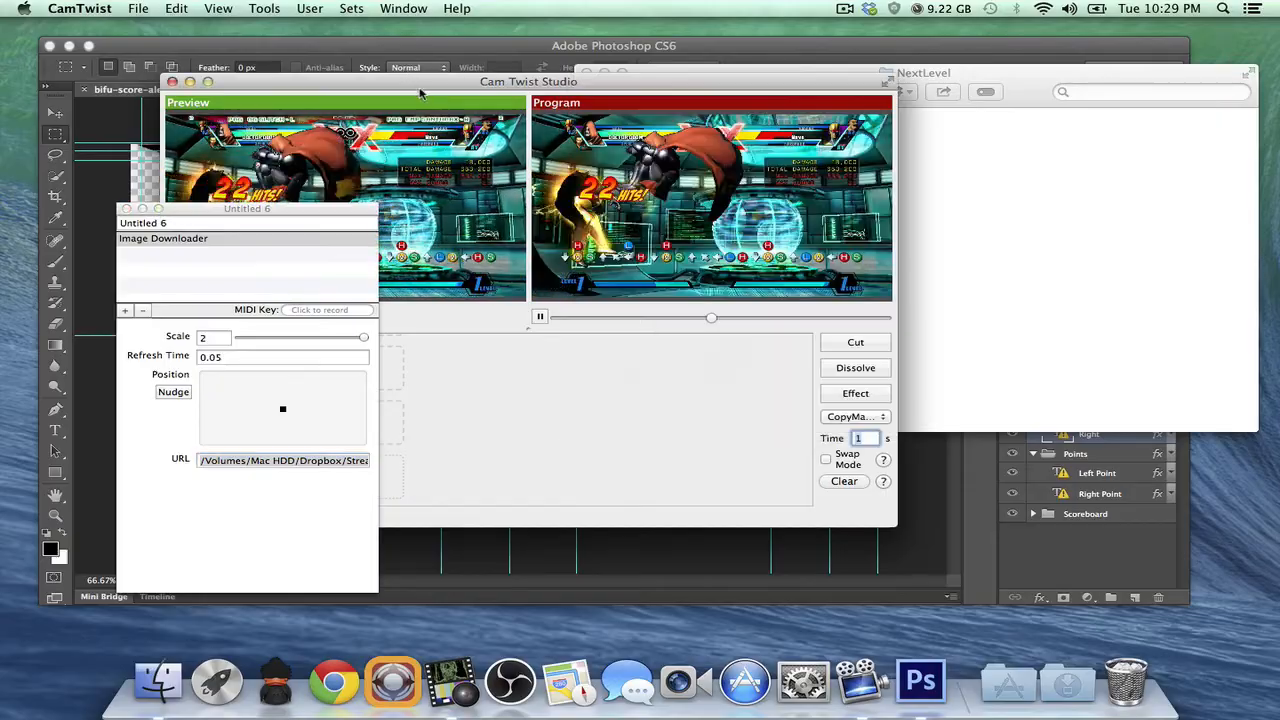
pyautogui.moveTo(420, 88); pyautogui.dragTo(672, 92)
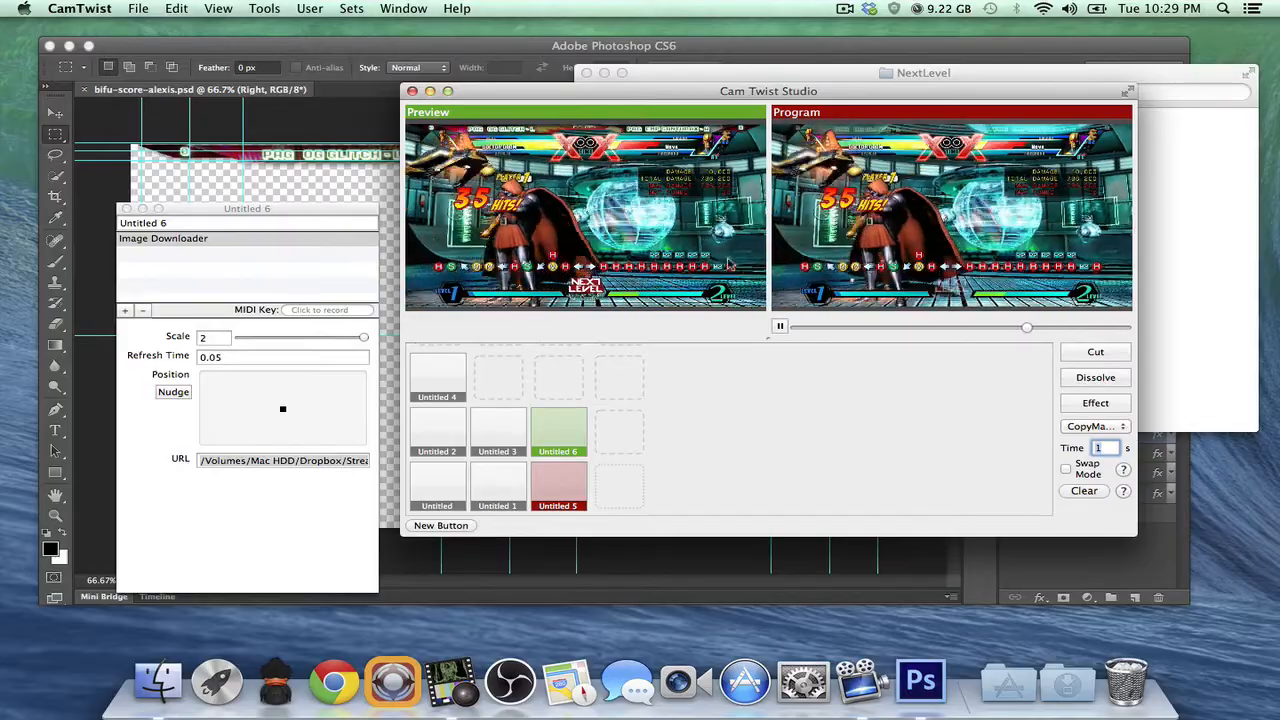
pyautogui.press('super+p')
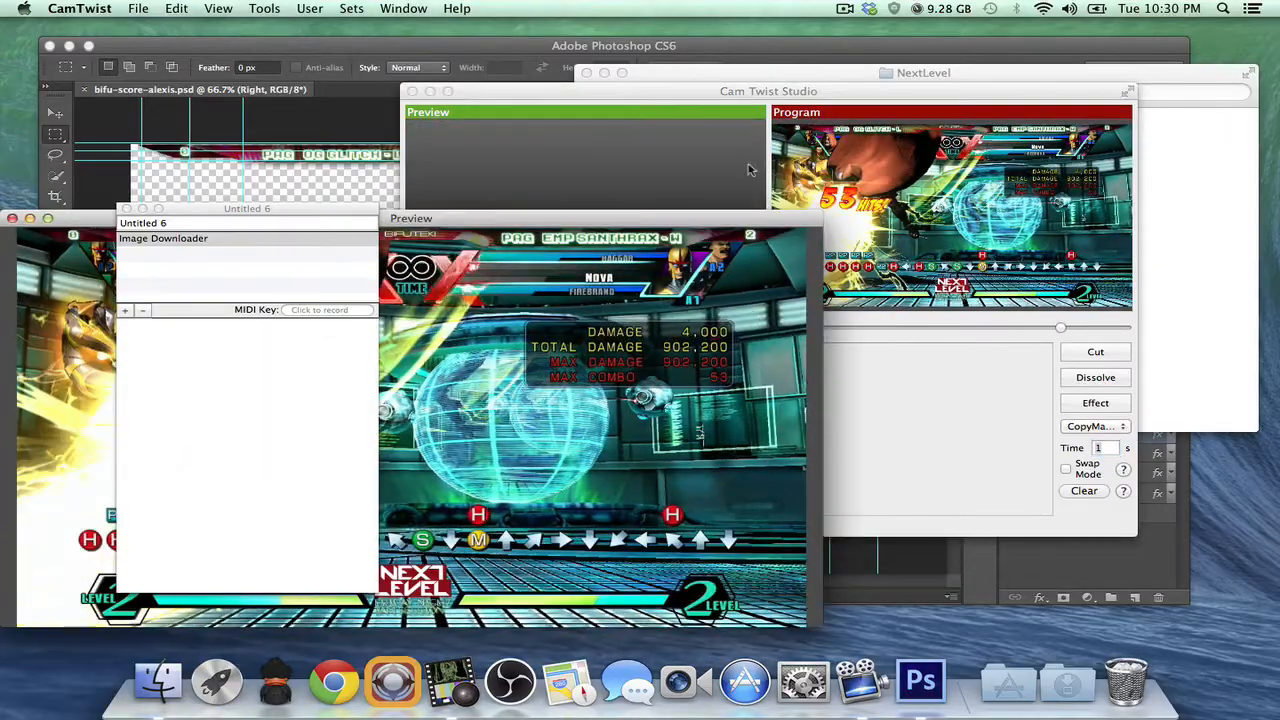
pyautogui.click(125, 209)
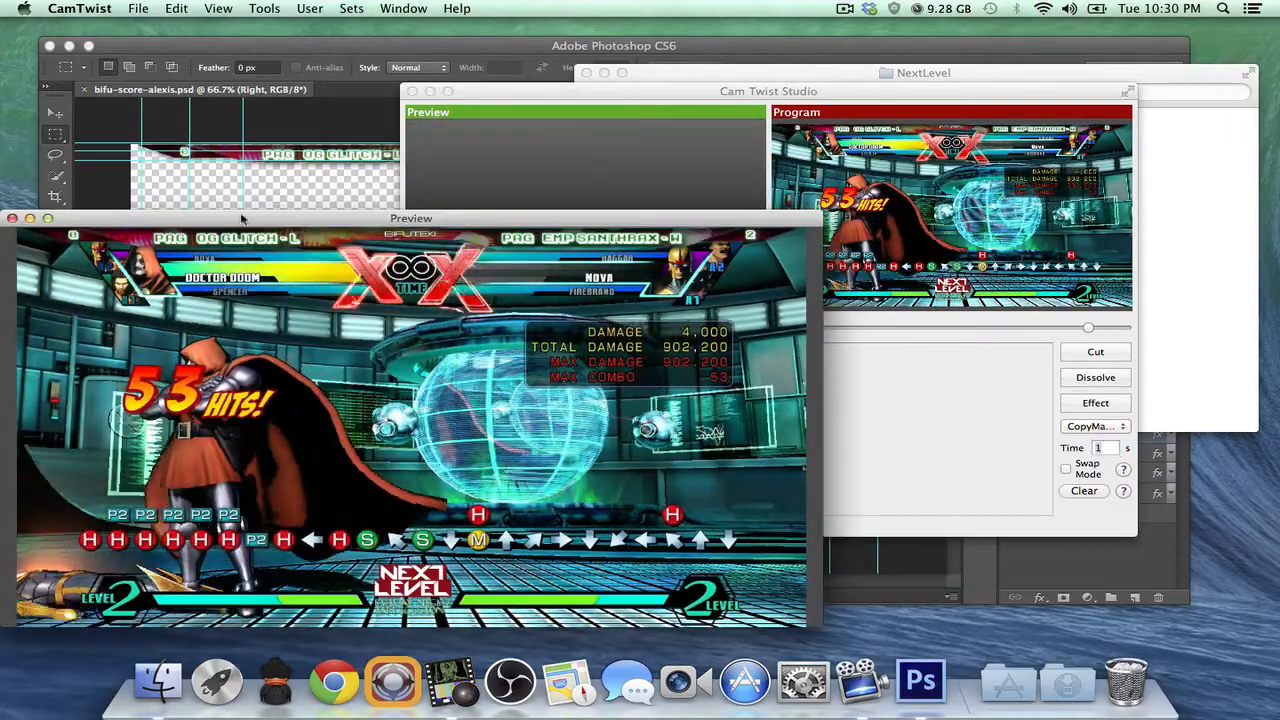
pyautogui.moveTo(370, 218); pyautogui.dragTo(368, 91)
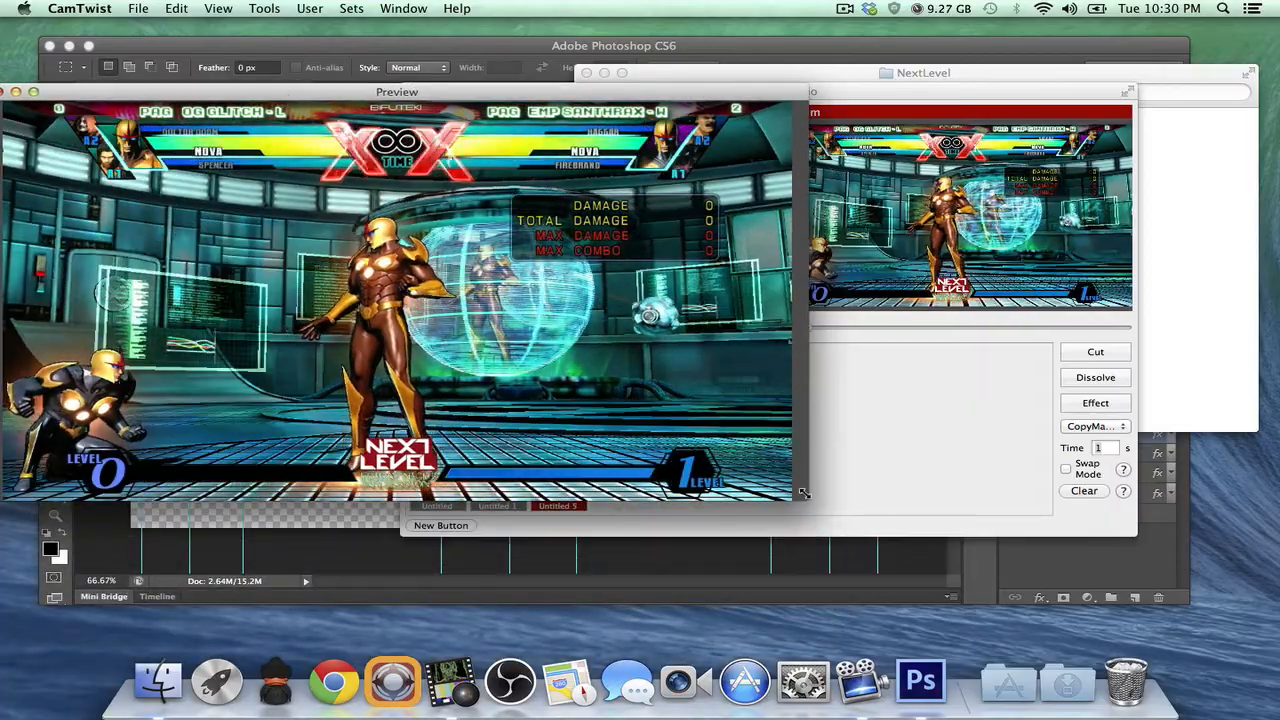
pyautogui.moveTo(805, 492); pyautogui.dragTo(1095, 648)
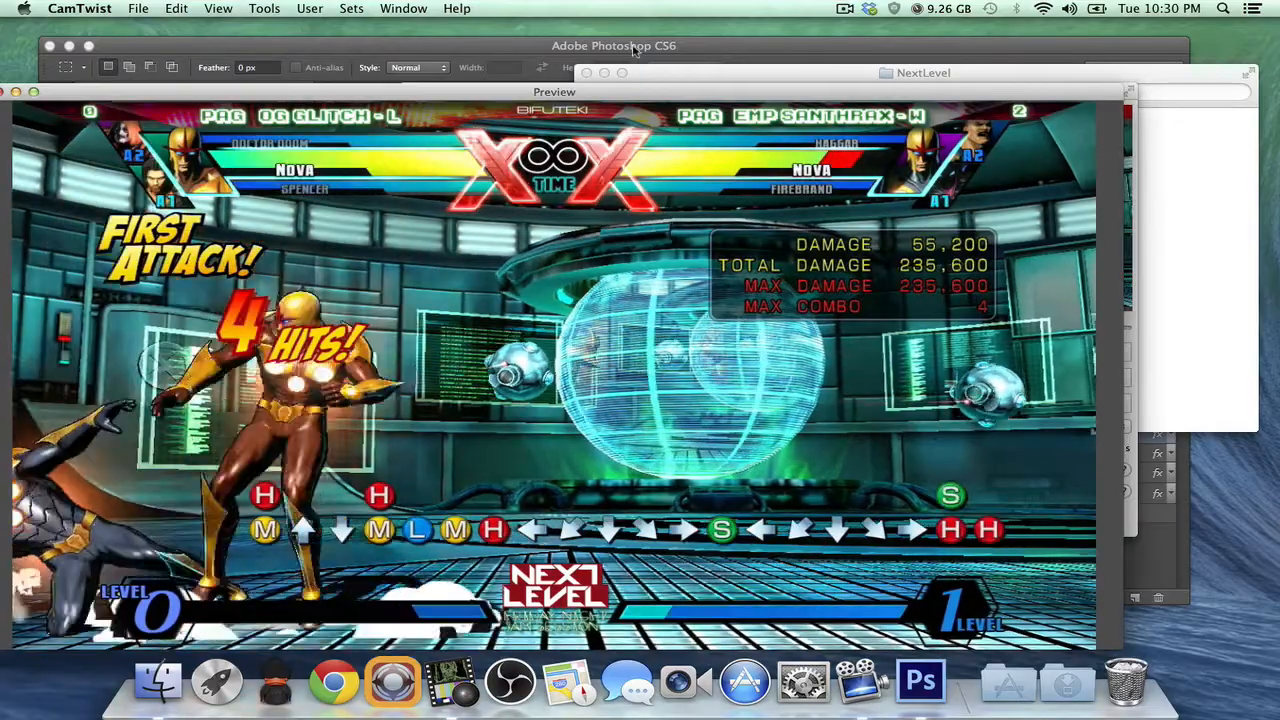
# Step: Switch to Photoshop and shrink its window so that the CamTwist preview shows above and below it
pyautogui.click(632, 46)
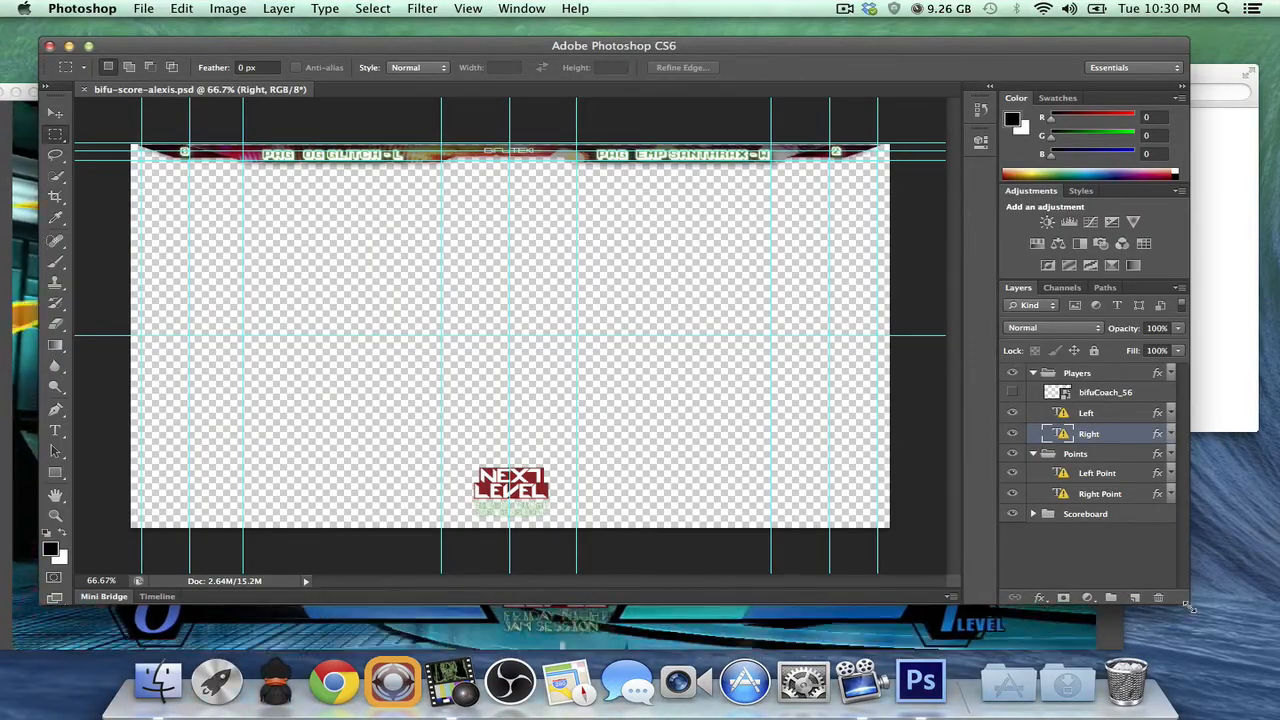
pyautogui.moveTo(1189, 606); pyautogui.dragTo(1076, 340)
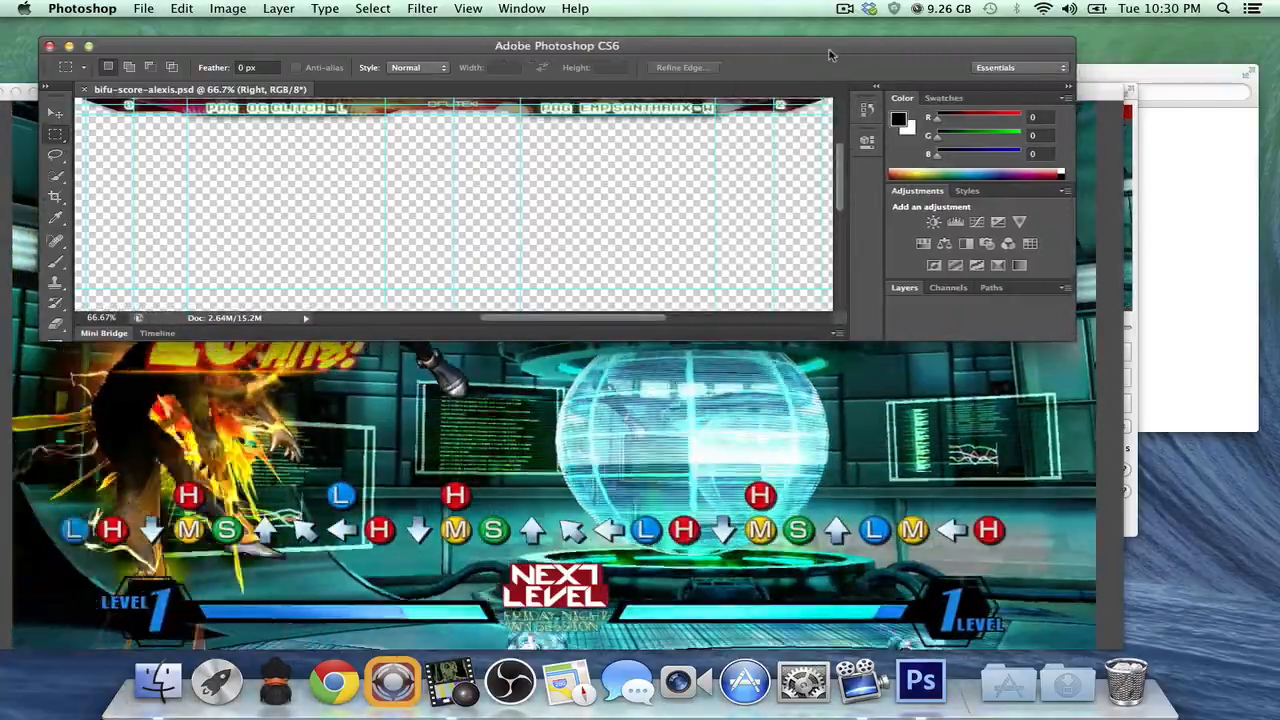
pyautogui.moveTo(834, 47); pyautogui.dragTo(880, 190)
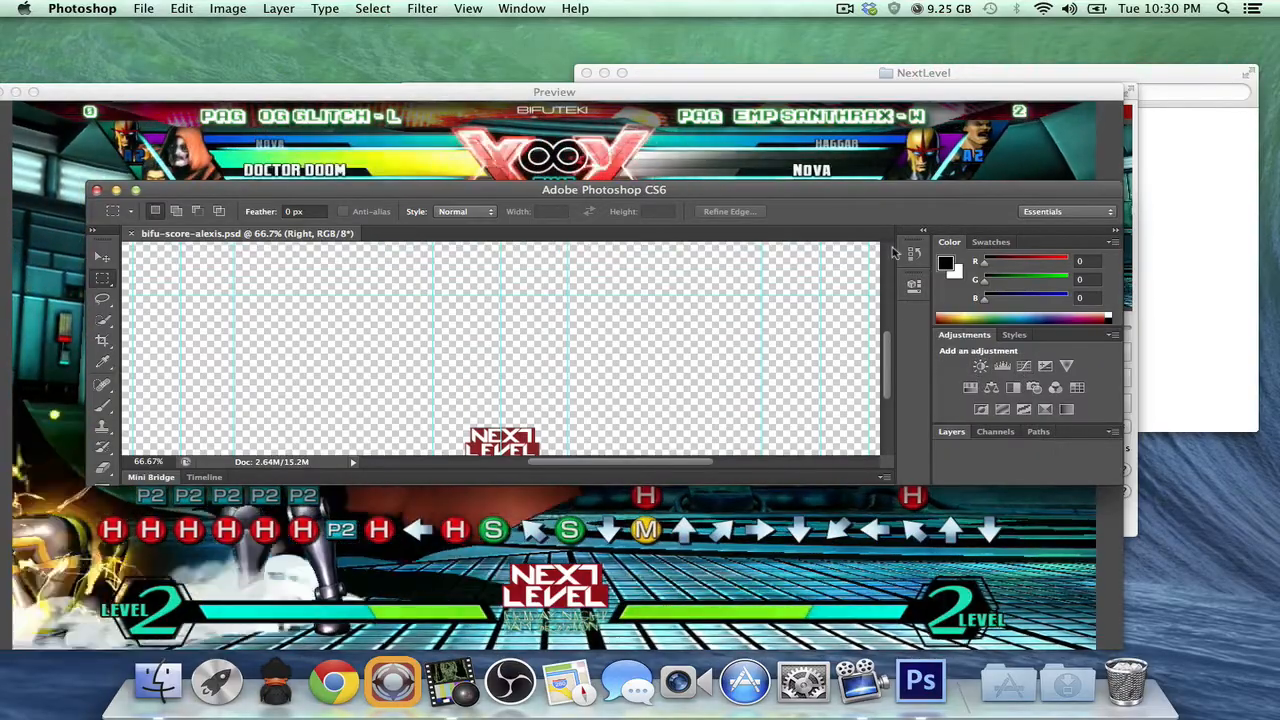
# Step: Detach the Layers panel from the Photoshop window and enlarge it as a floating panel over the preview
pyautogui.click(136, 190)
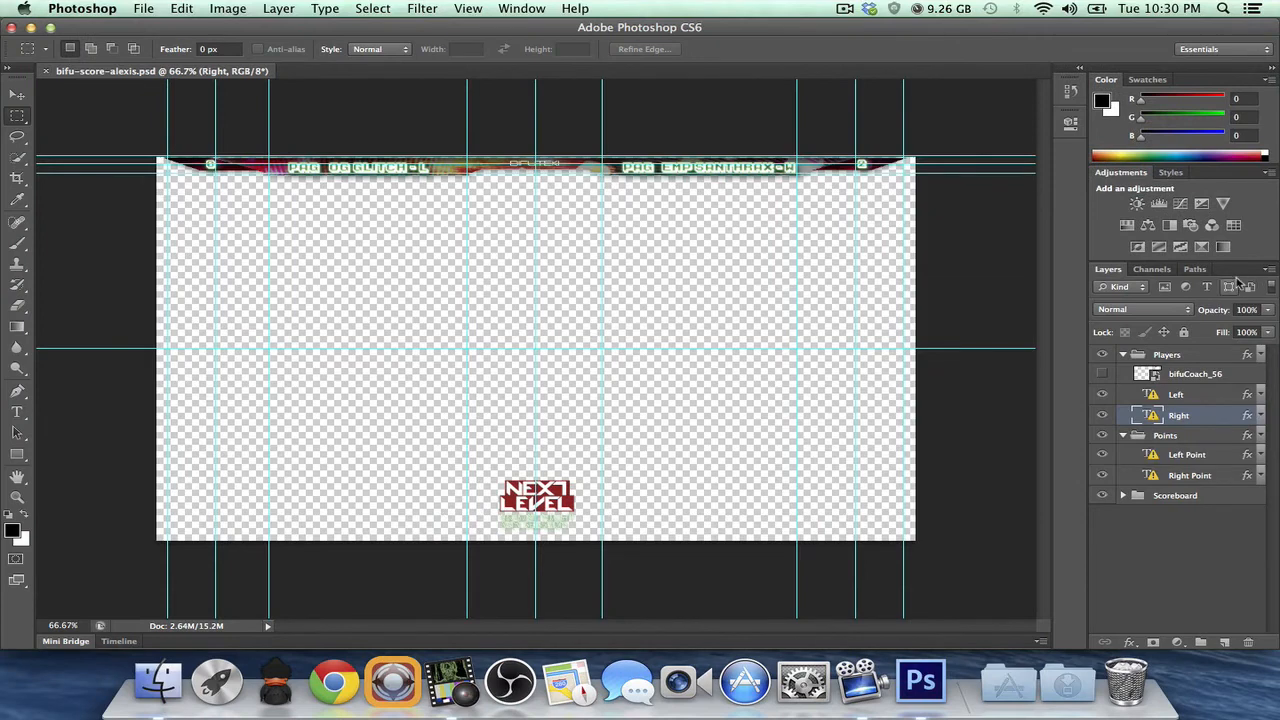
pyautogui.moveTo(1233, 277); pyautogui.dragTo(1014, 220)
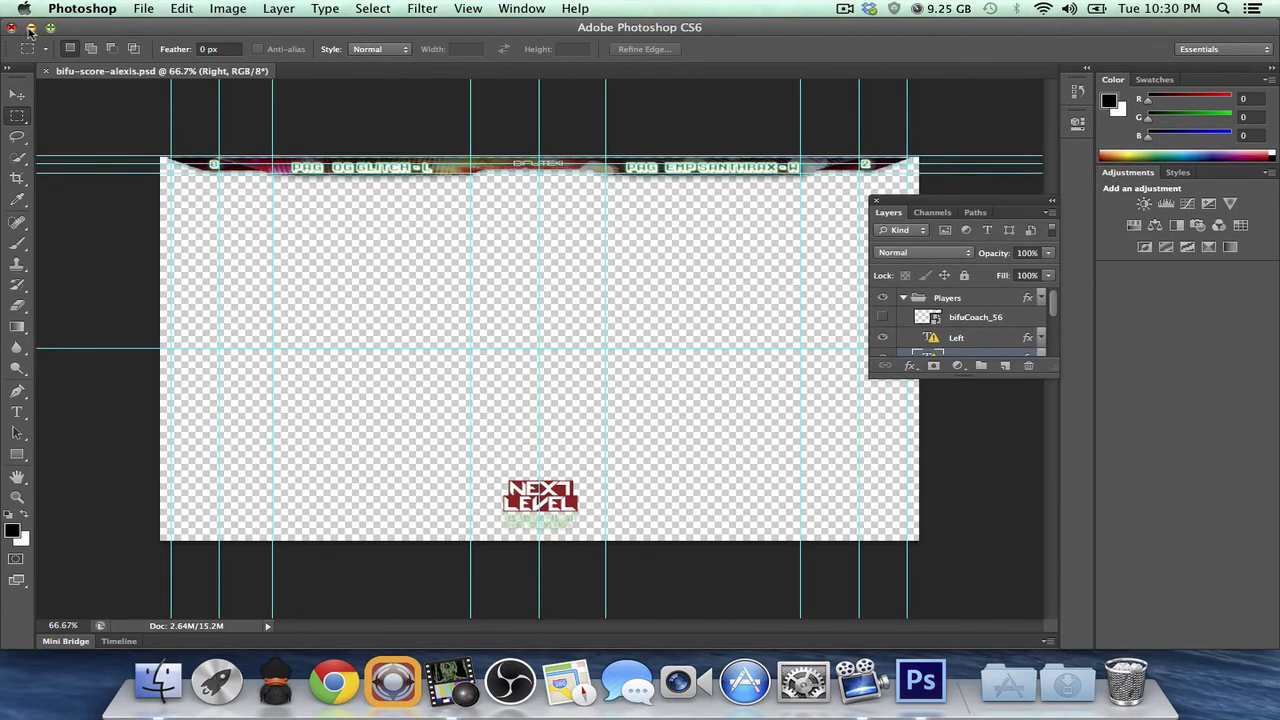
pyautogui.click(30, 28)
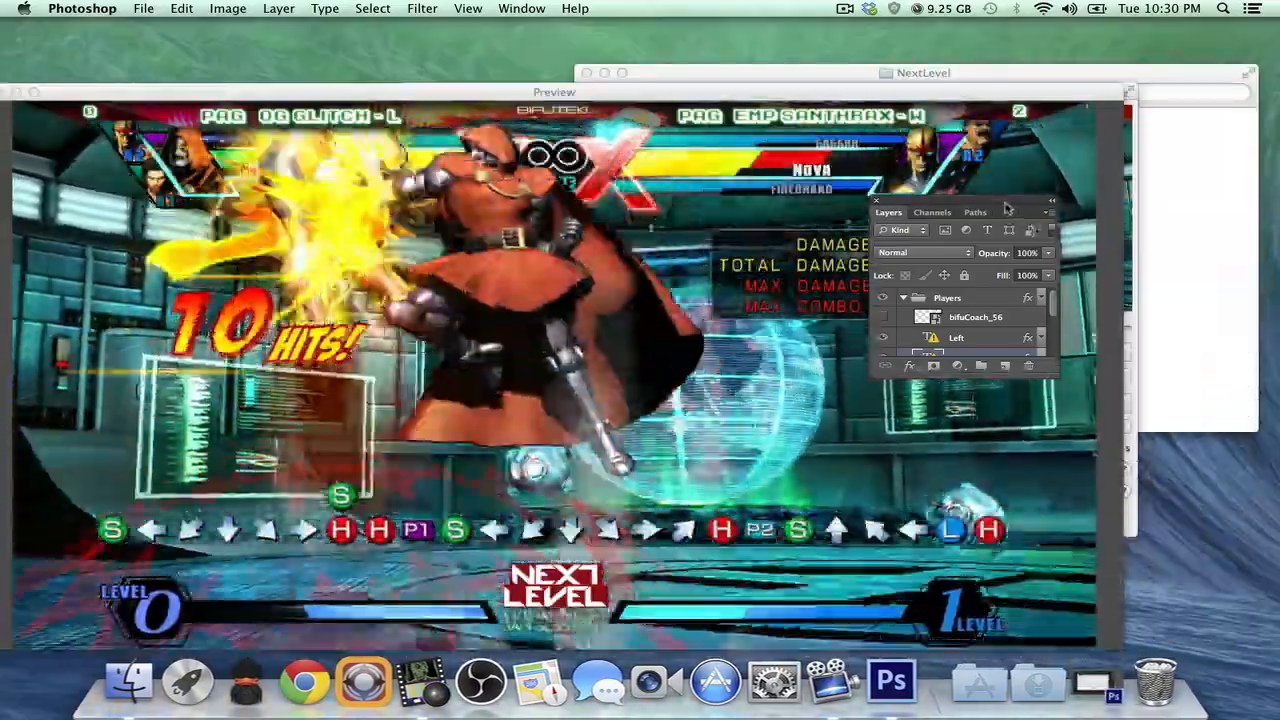
pyautogui.moveTo(1008, 210); pyautogui.dragTo(850, 123)
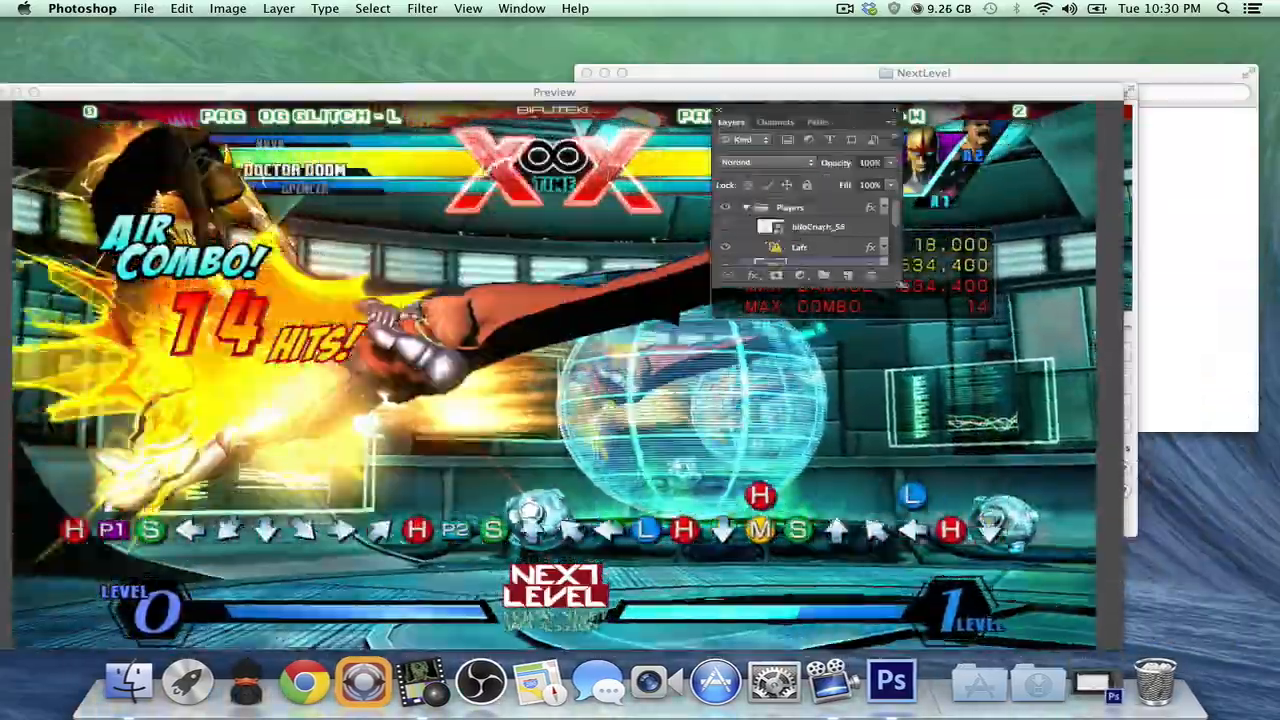
pyautogui.moveTo(897, 240); pyautogui.dragTo(1118, 472)
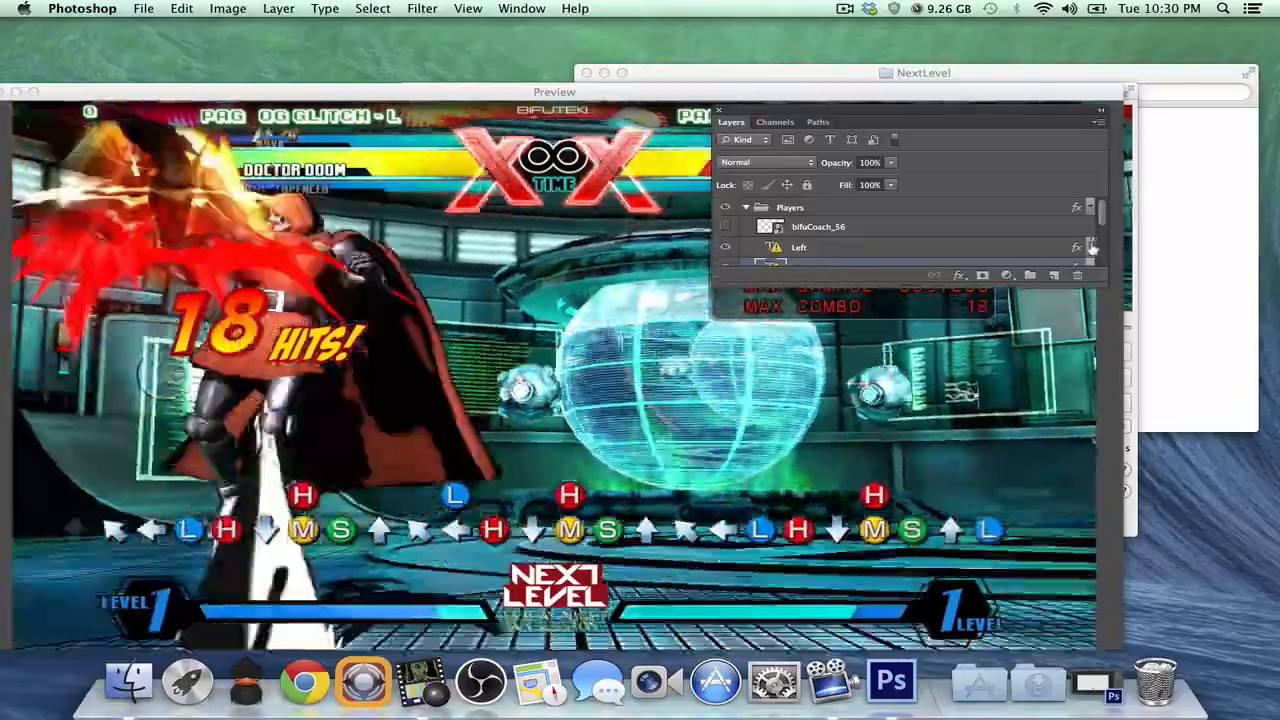
# Step: Reduce the restored Photoshop window to a thin strip across the preview's middle and shift the floating Layers panel aside
pyautogui.click(1090, 690)
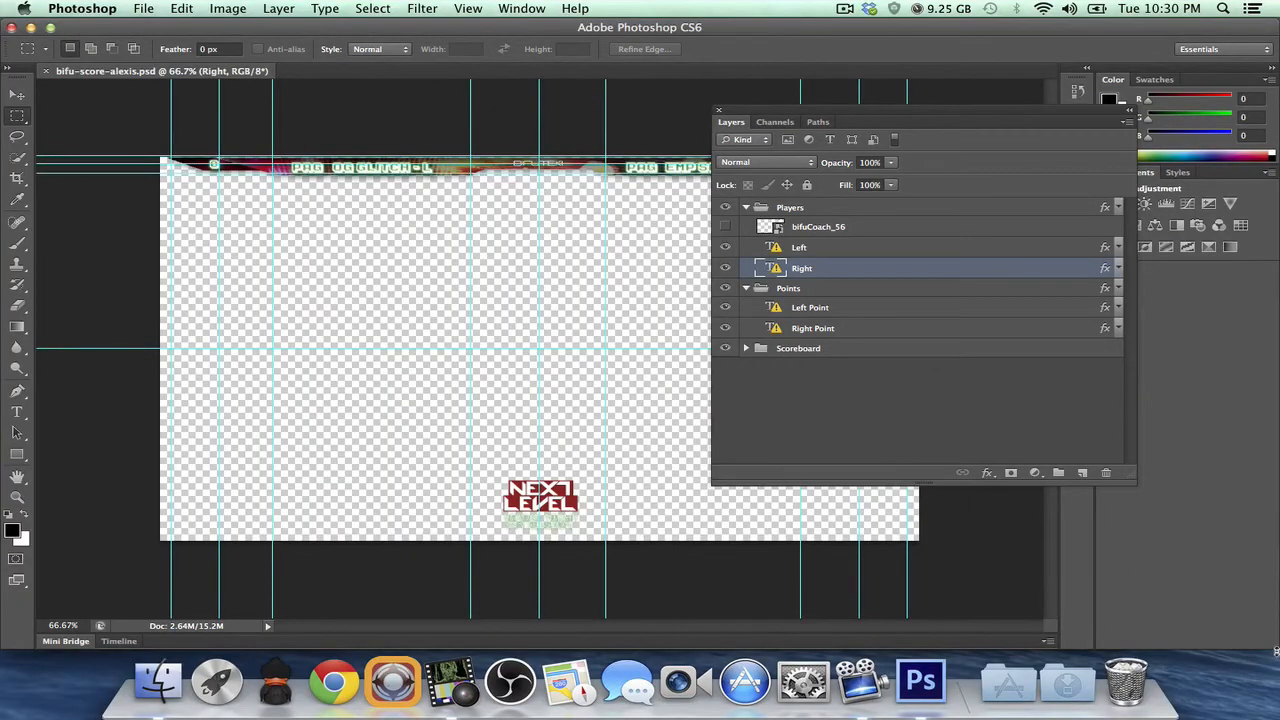
pyautogui.moveTo(1273, 646); pyautogui.dragTo(1185, 100)
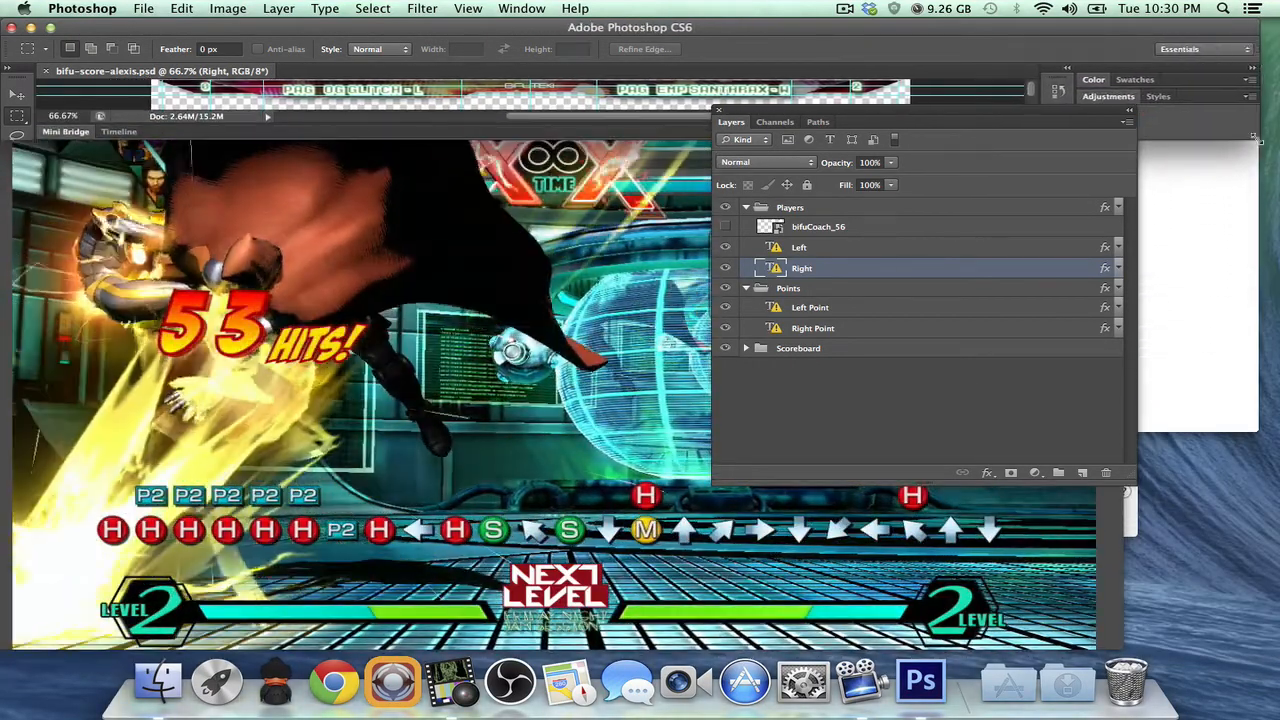
pyautogui.moveTo(1147, 35); pyautogui.dragTo(1151, 299)
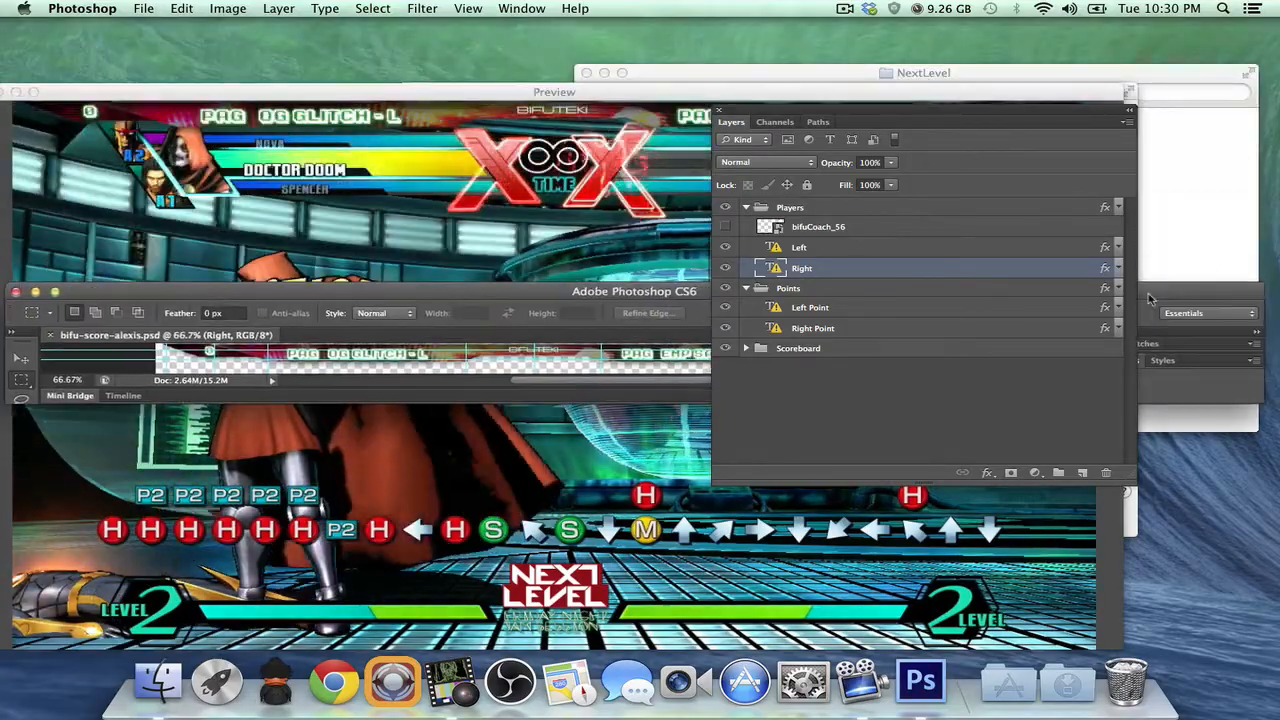
pyautogui.moveTo(968, 124); pyautogui.dragTo(1111, 141)
# Step: Open the Right Point and Left Point text layers for editing, accepting font substitution for both
pyautogui.click(917, 264)
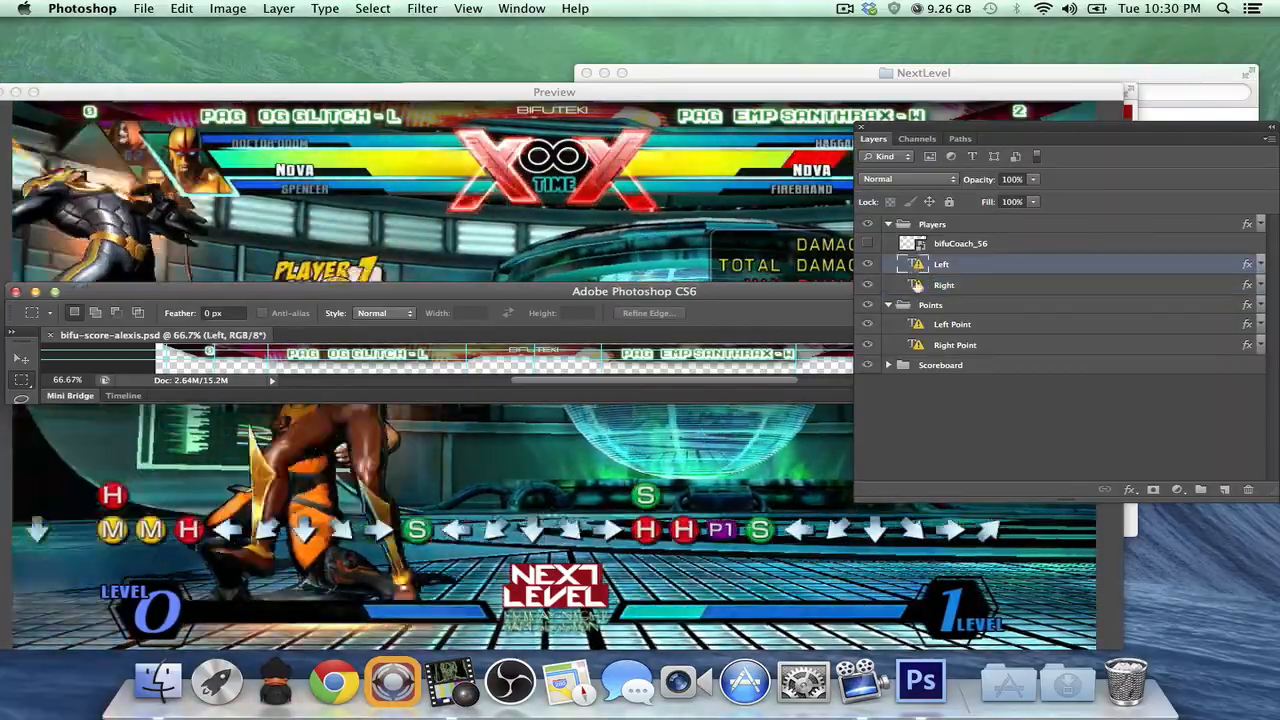
pyautogui.doubleClick(917, 345)
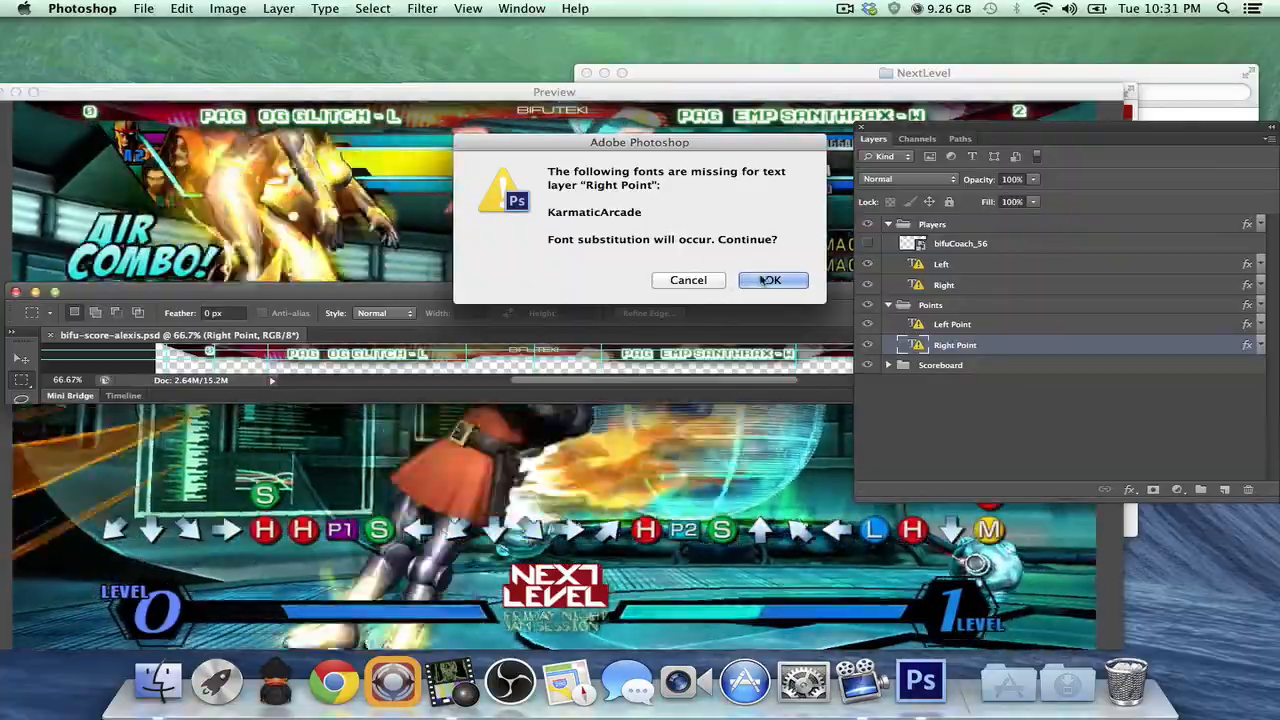
pyautogui.click(770, 281)
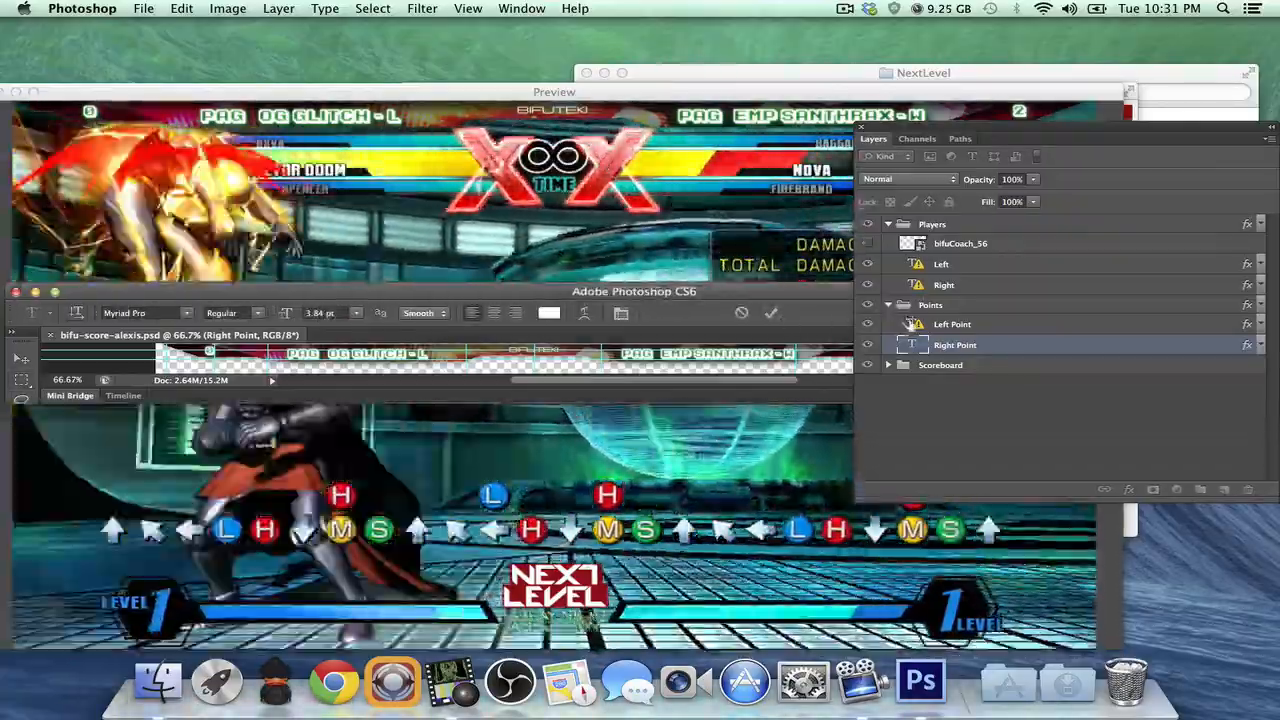
pyautogui.doubleClick(912, 325)
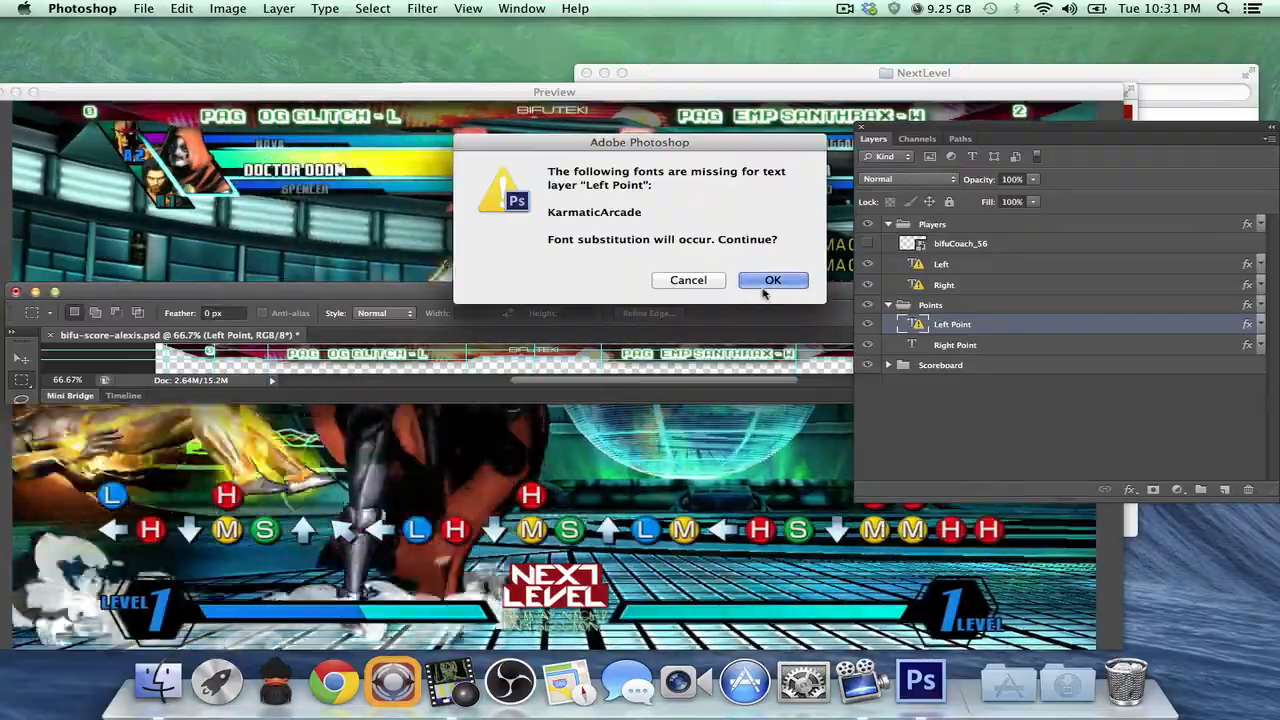
pyautogui.click(770, 281)
# Step: Open the Right and Left player-name text layers for editing, accepting font substitution for both
pyautogui.doubleClick(913, 285)
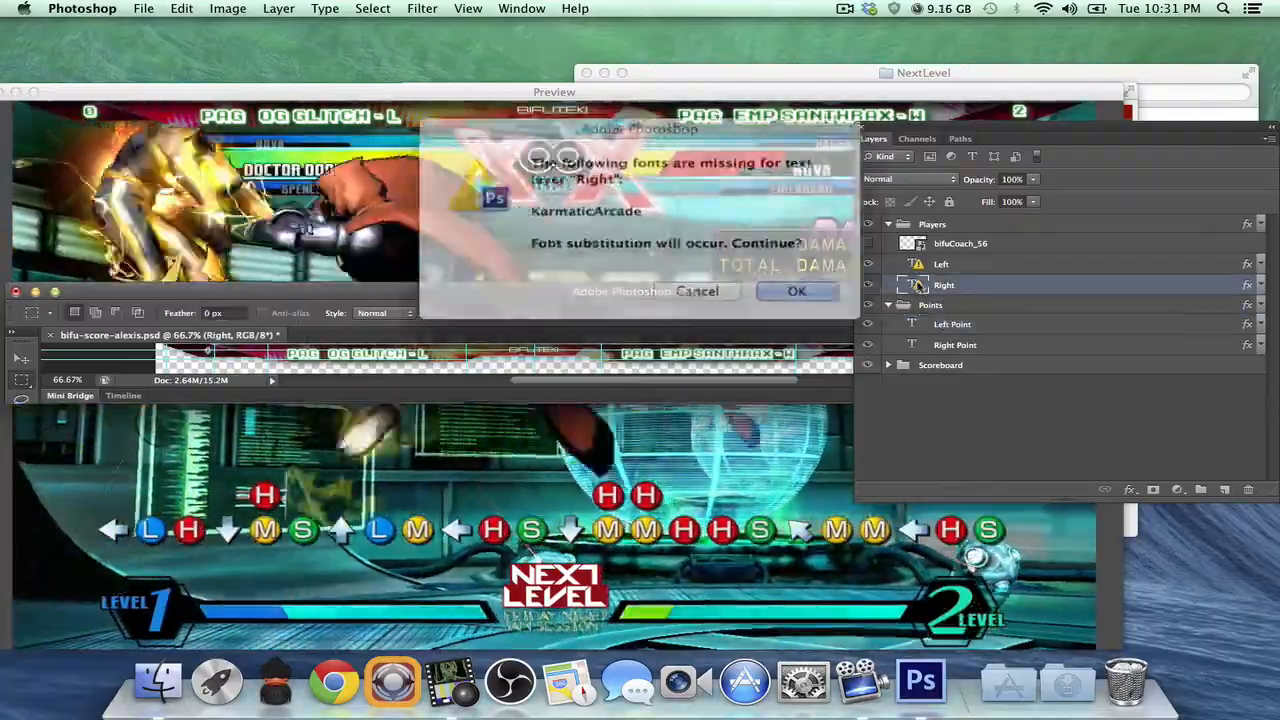
pyautogui.click(770, 281)
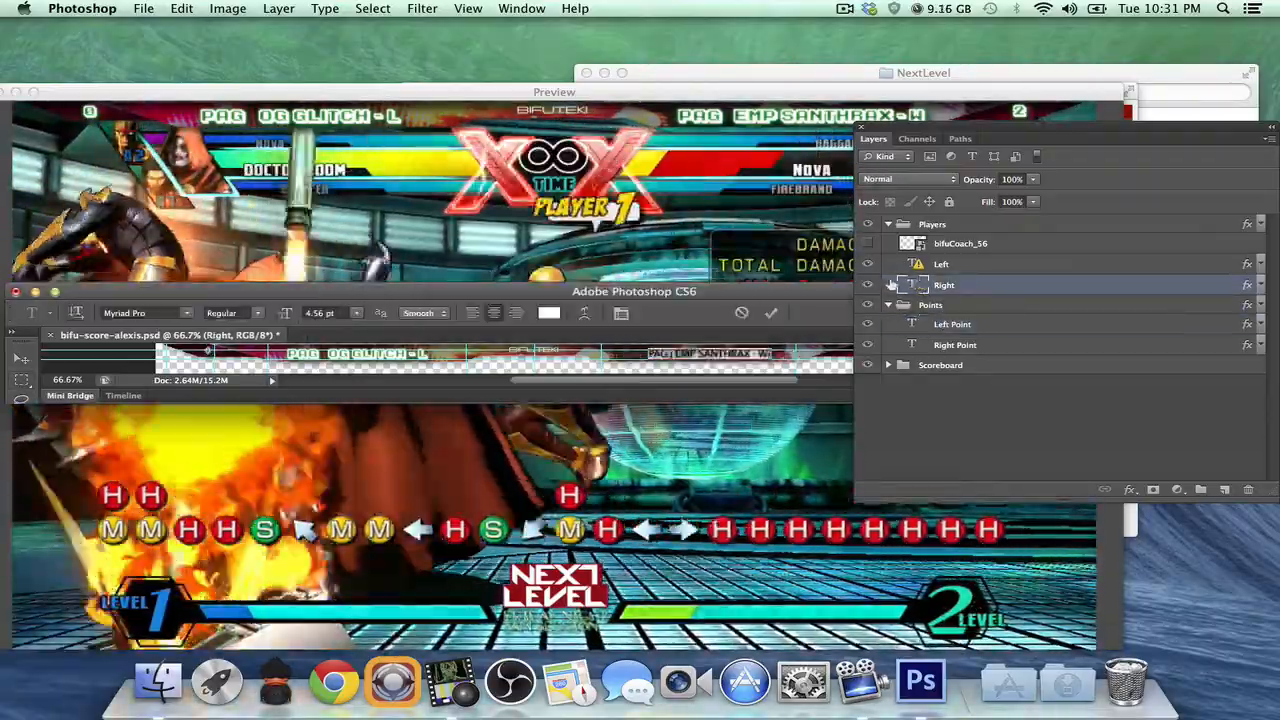
pyautogui.doubleClick(913, 265)
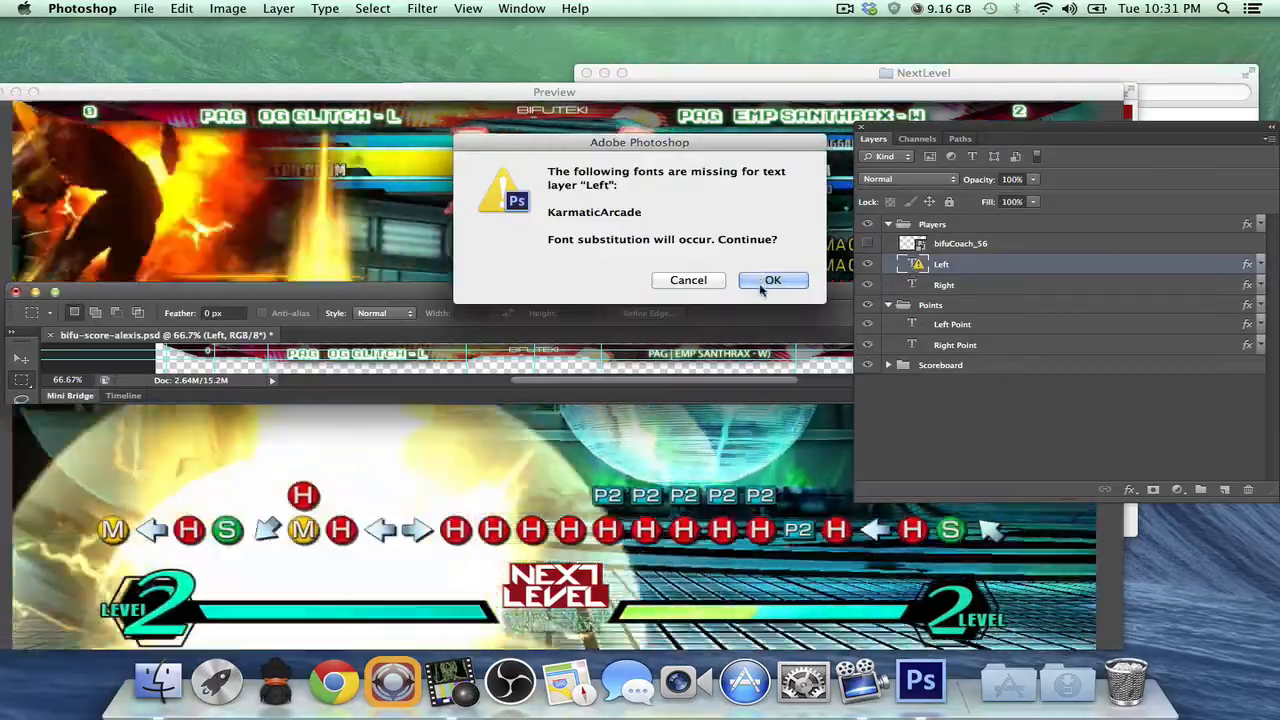
pyautogui.click(770, 281)
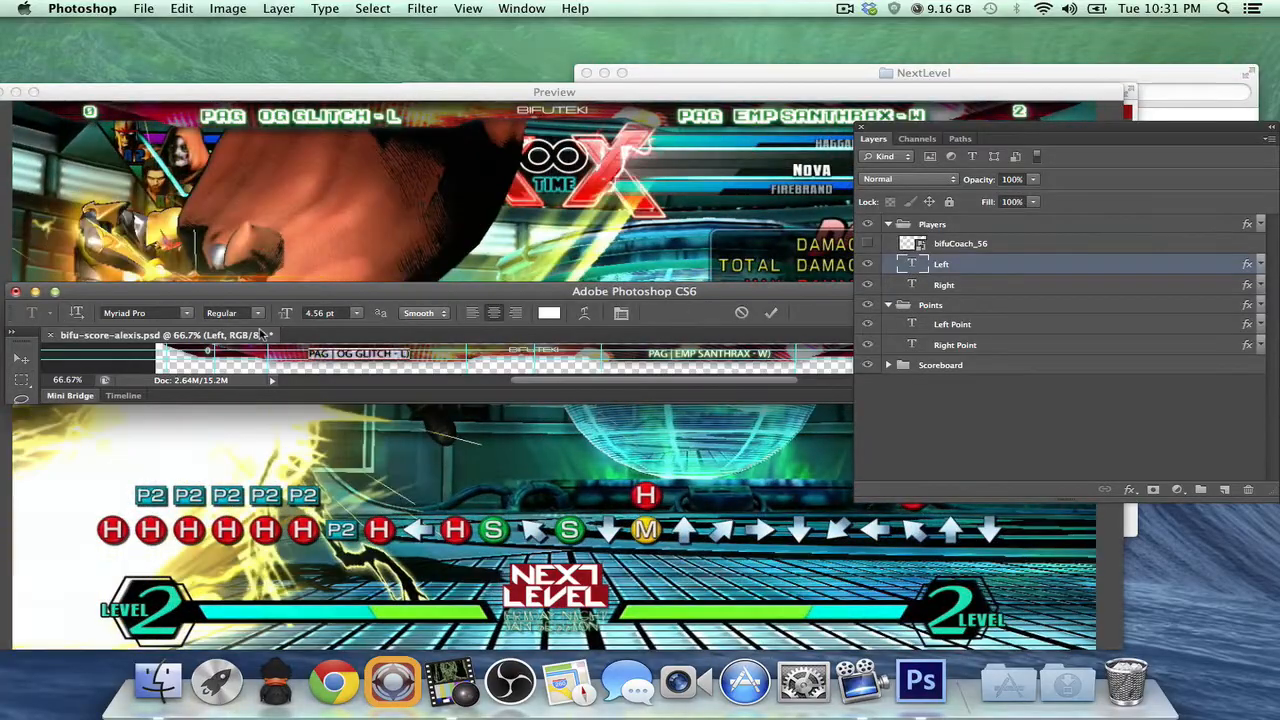
# Step: Set the font of the Left player-name text layer to Miedinger
pyautogui.click(145, 313)
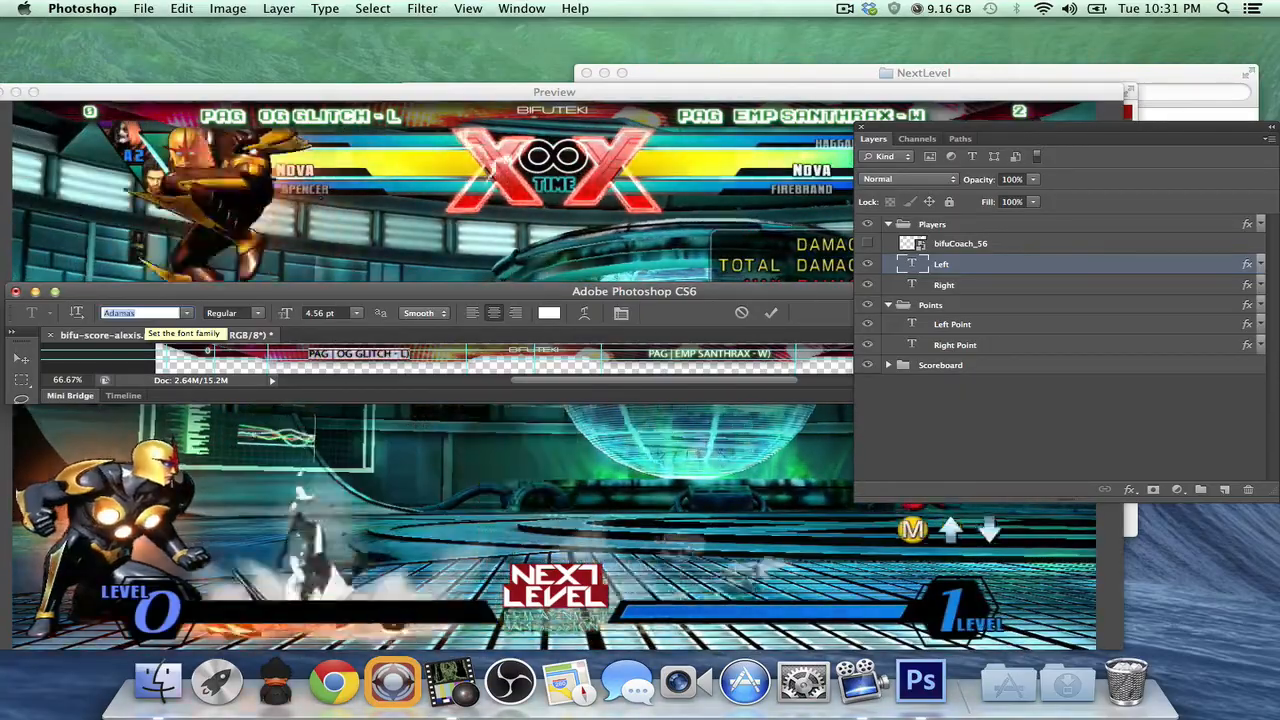
pyautogui.press('Down')
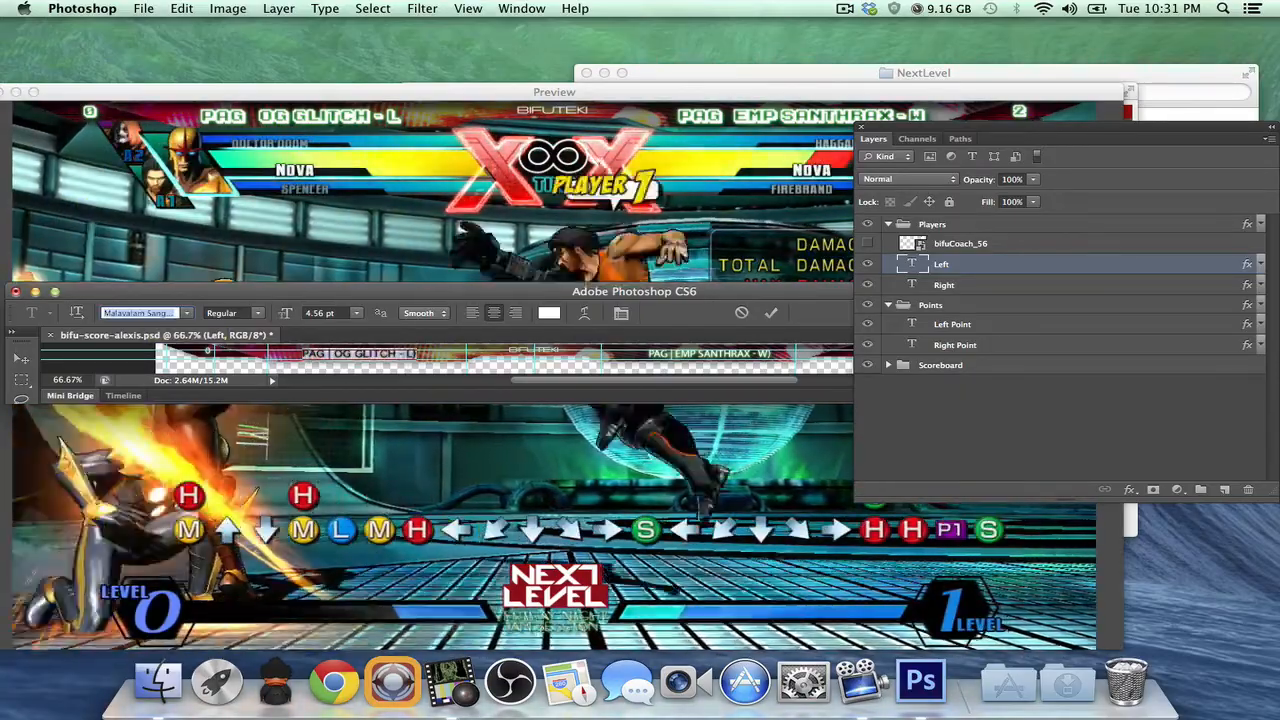
pyautogui.press('Down')
pyautogui.press('Down')
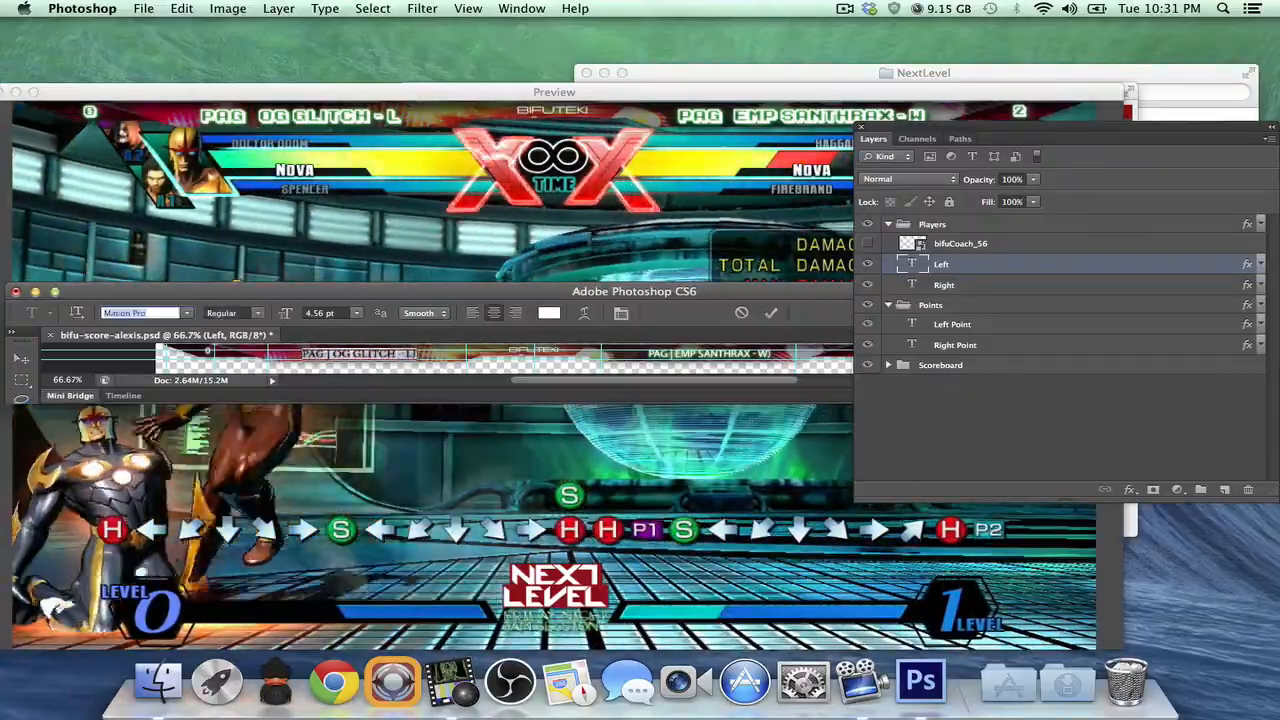
pyautogui.press('Down')
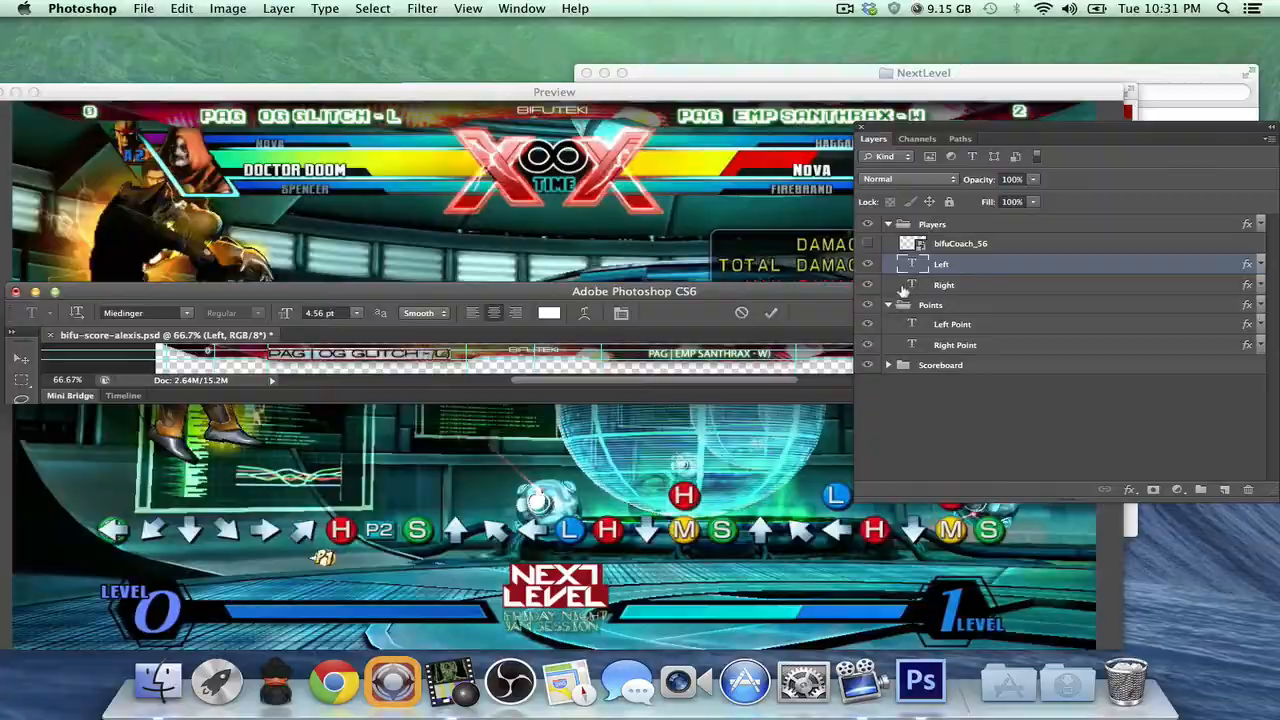
# Step: Set the font of the Right player-name text layer to Miedinger as well
pyautogui.click(905, 286)
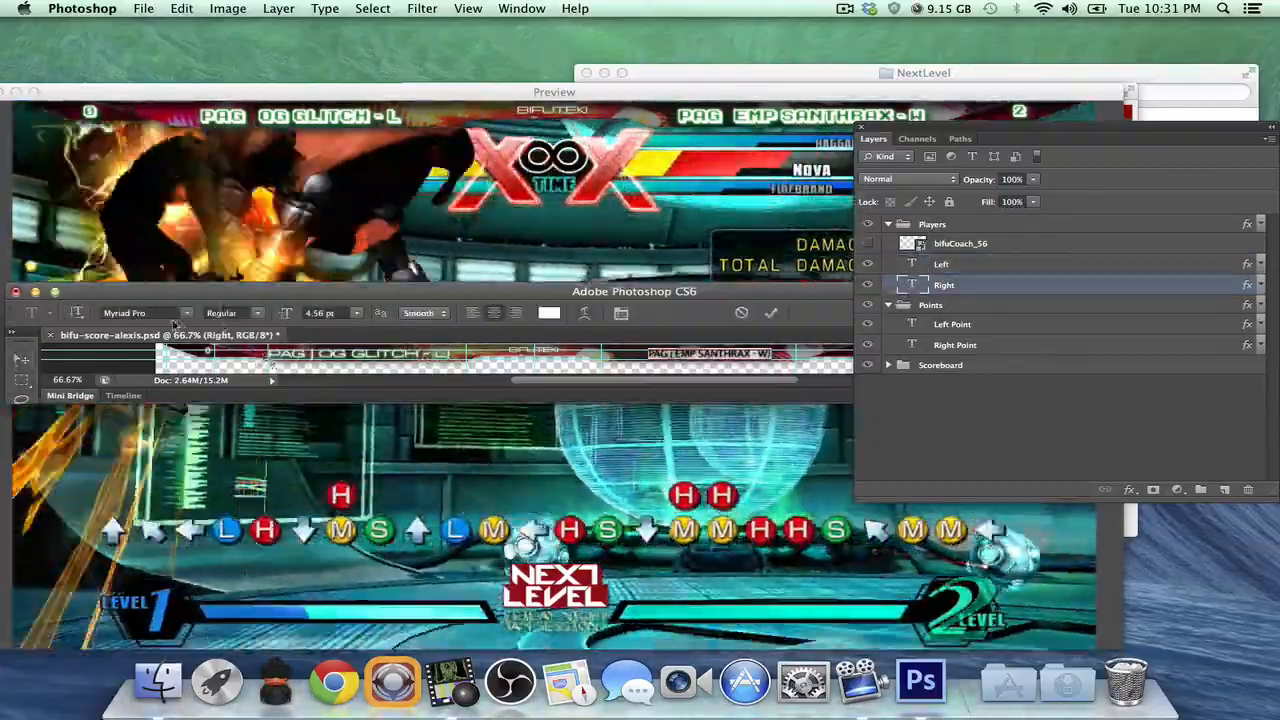
pyautogui.click(165, 313)
pyautogui.write('a')
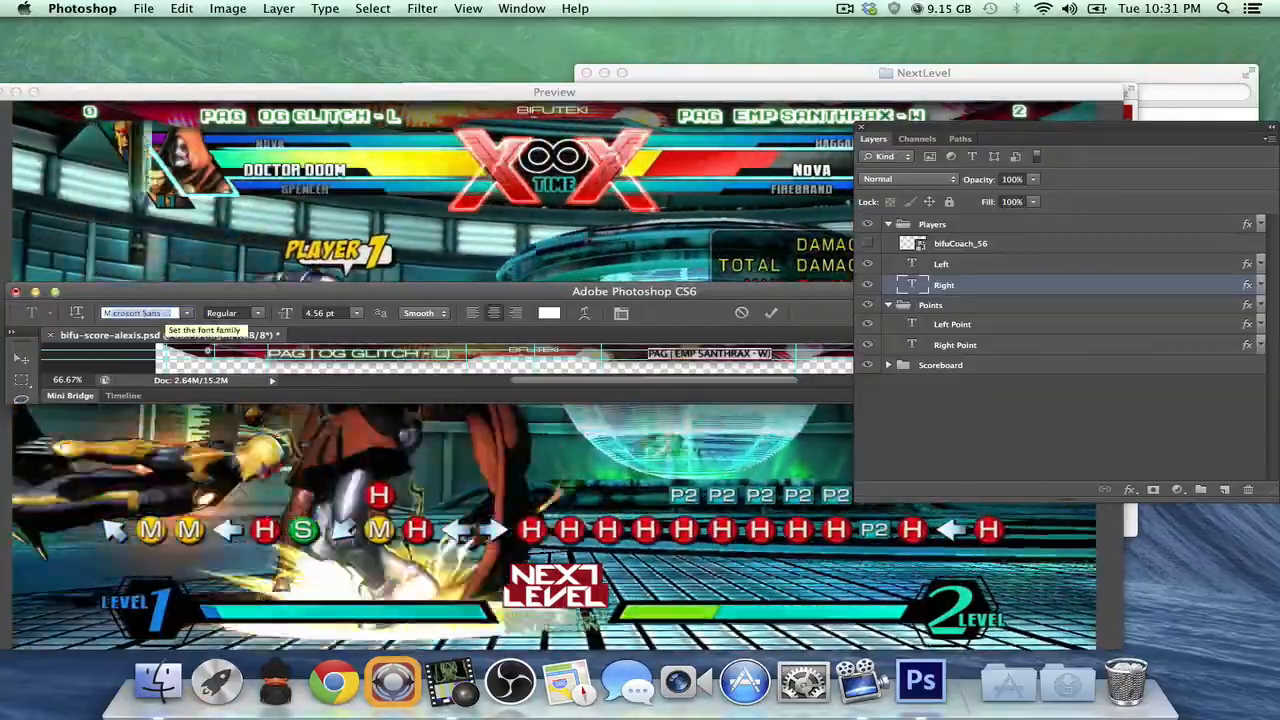
pyautogui.write('mie')
pyautogui.press('Return')
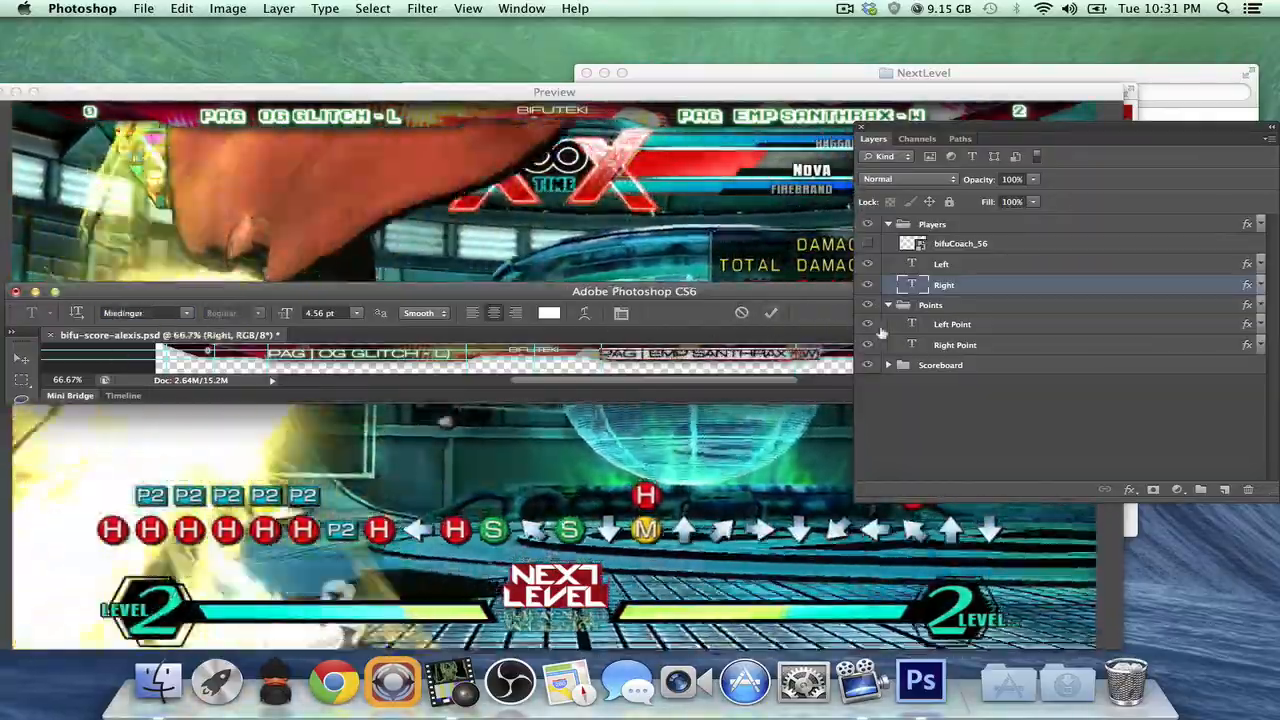
# Step: Set the font of the Left Point score text layer to Futura
pyautogui.click(922, 326)
pyautogui.press('m')
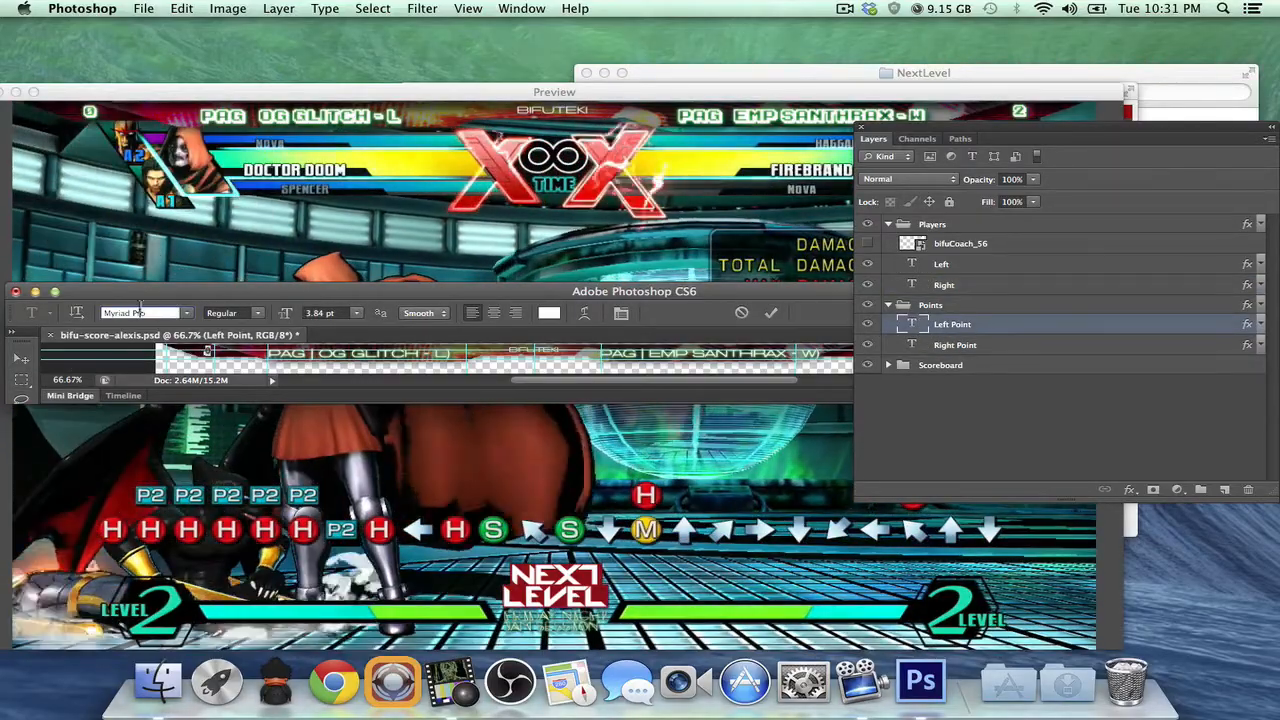
pyautogui.write('fl')
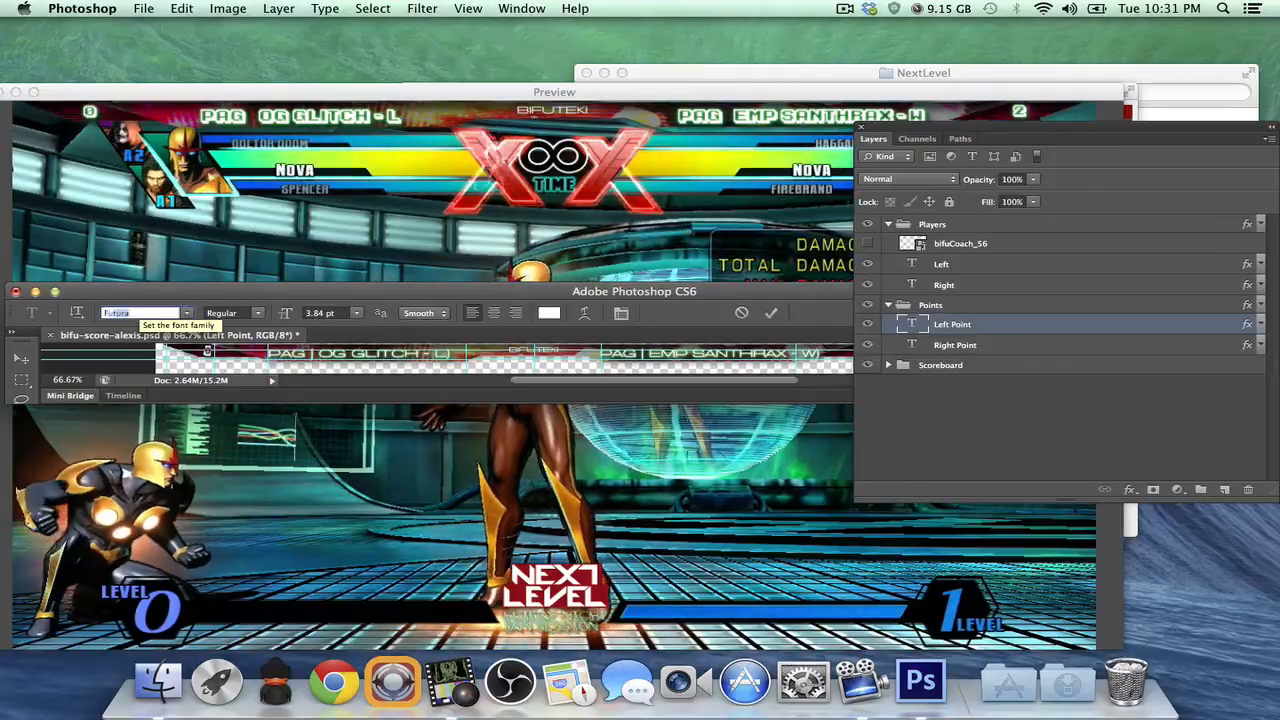
pyautogui.press('Return')
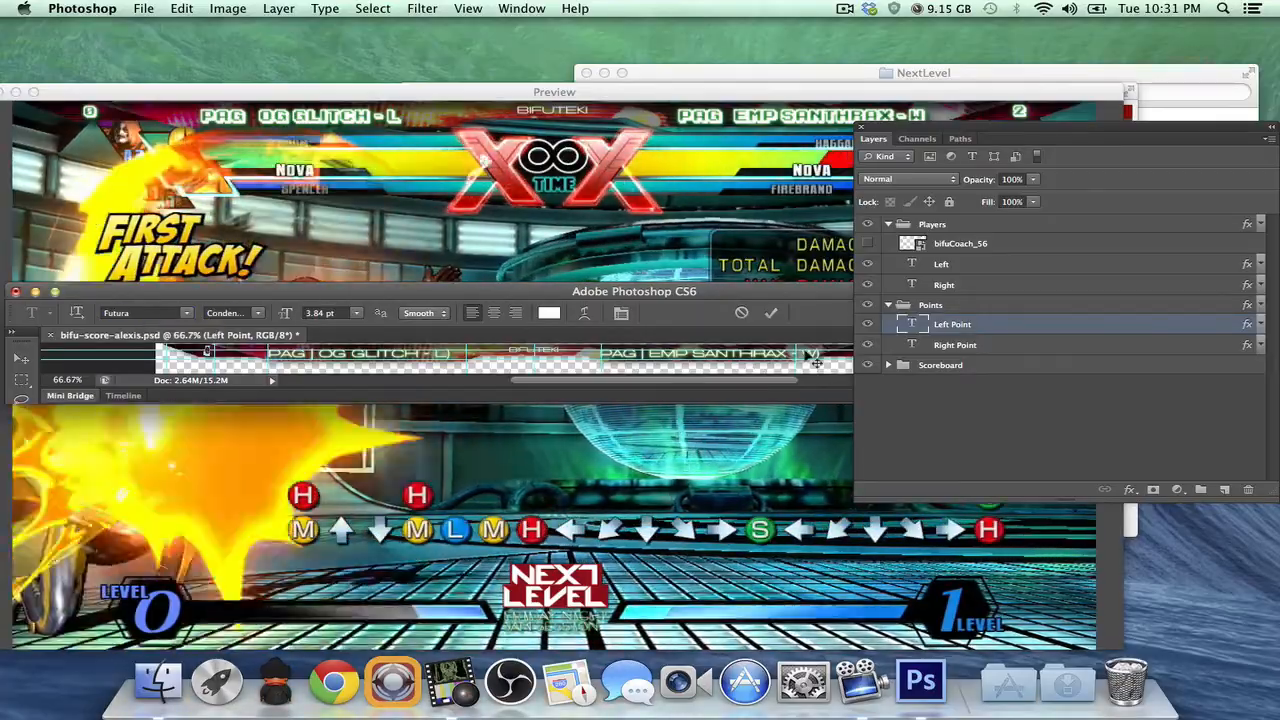
# Step: Set the font of the Right Point score text layer to Futura to match the other score
pyautogui.click(913, 342)
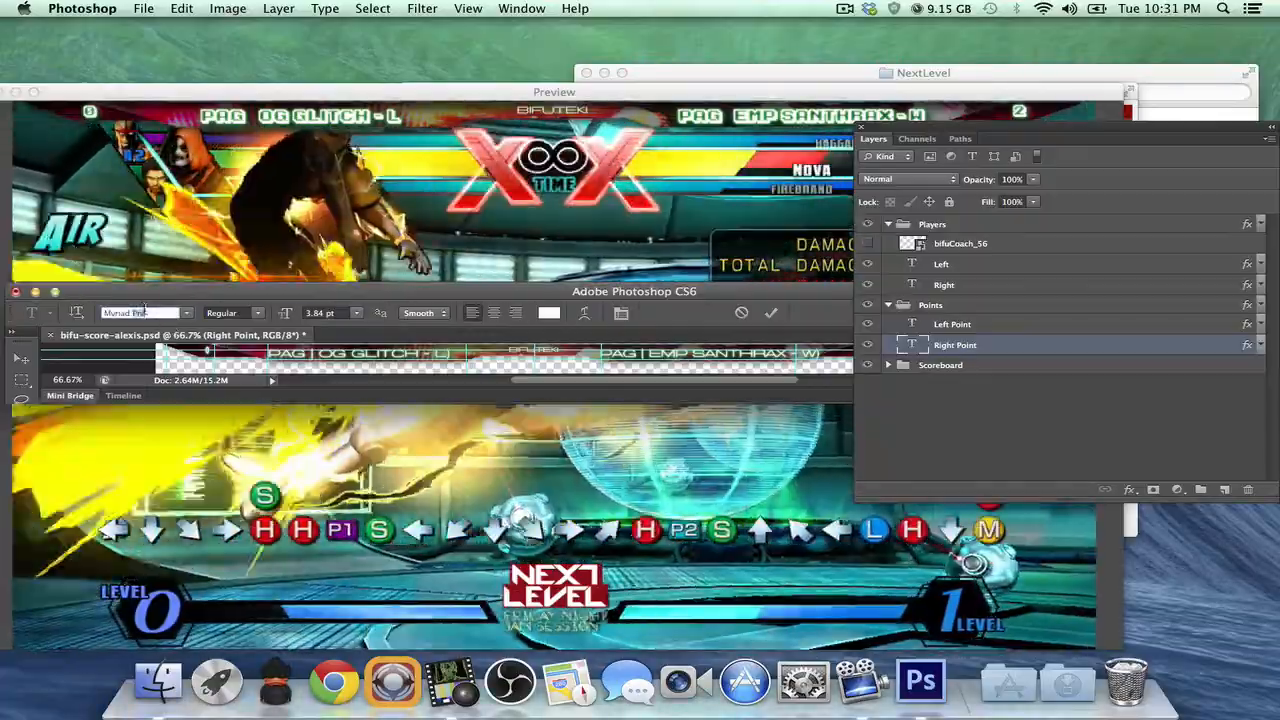
pyautogui.click(146, 312)
pyautogui.write('Futura')
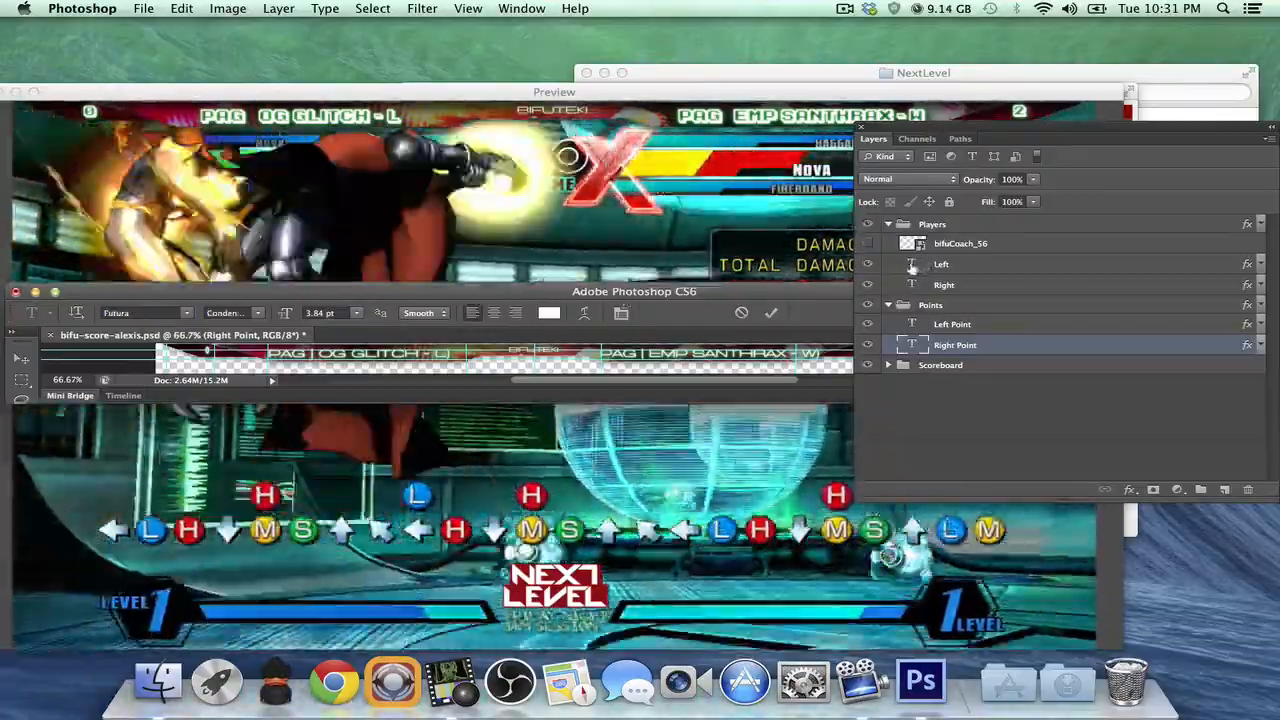
# Step: Replace the Left player-name text with BIFU SPAB ROG and the Right player-name text with PIE SMUG
pyautogui.click(912, 266)
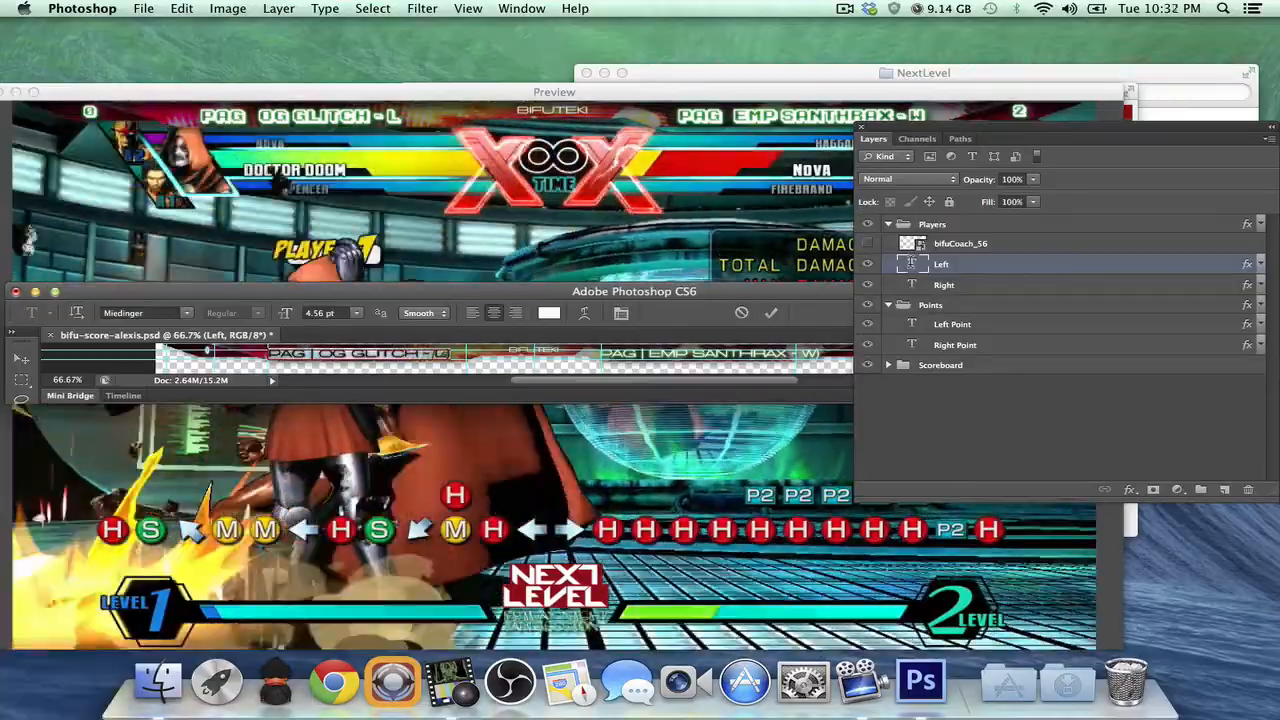
pyautogui.doubleClick(912, 265)
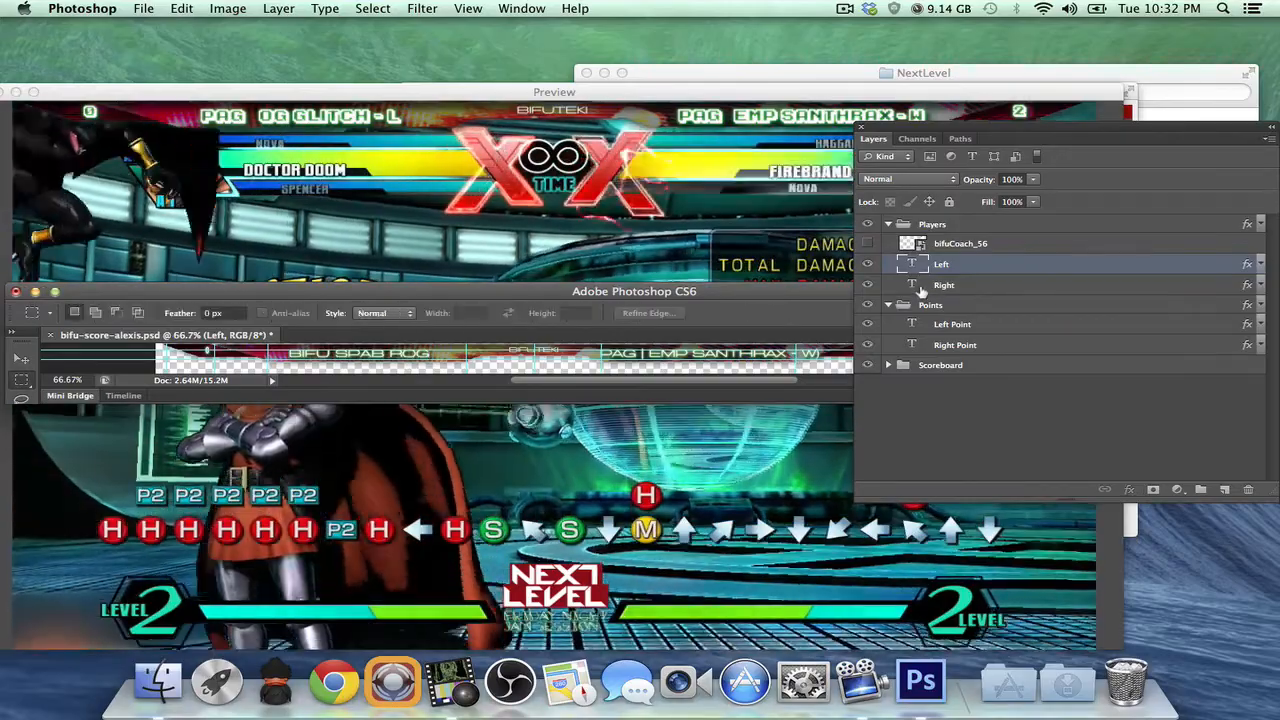
pyautogui.doubleClick(912, 285)
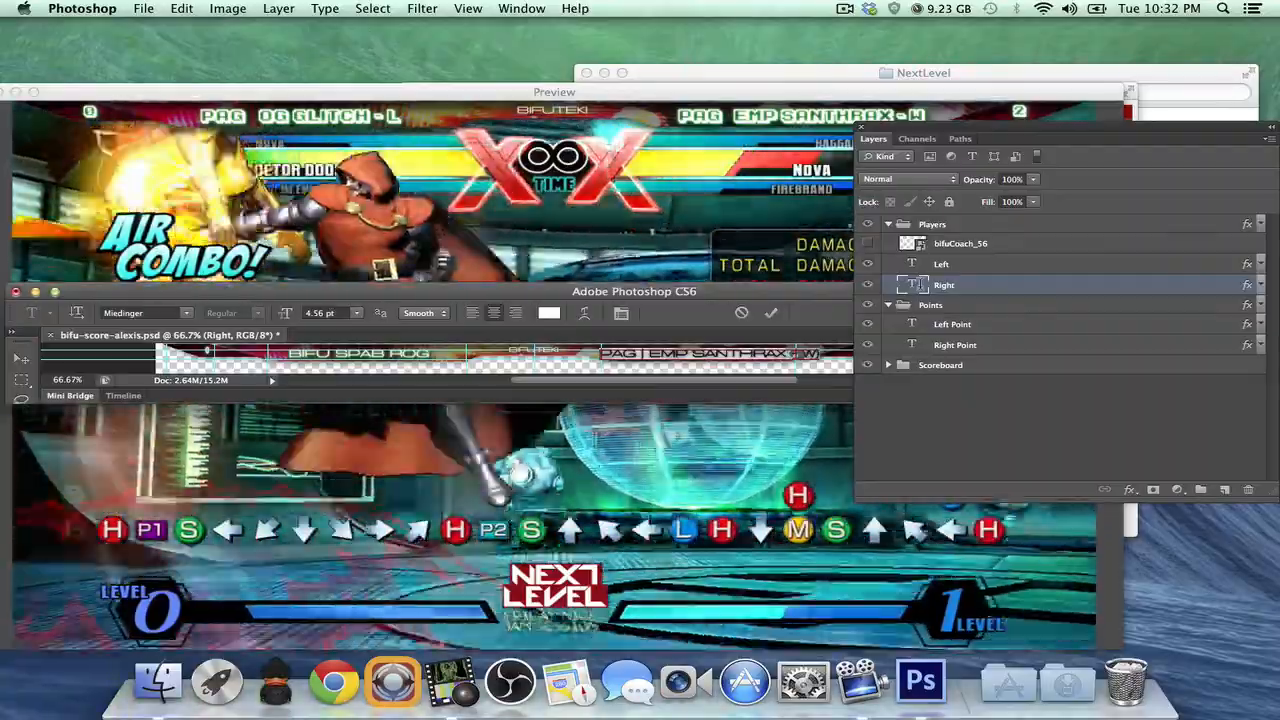
pyautogui.press('BackSpace')
pyautogui.write('PIE SMUG')
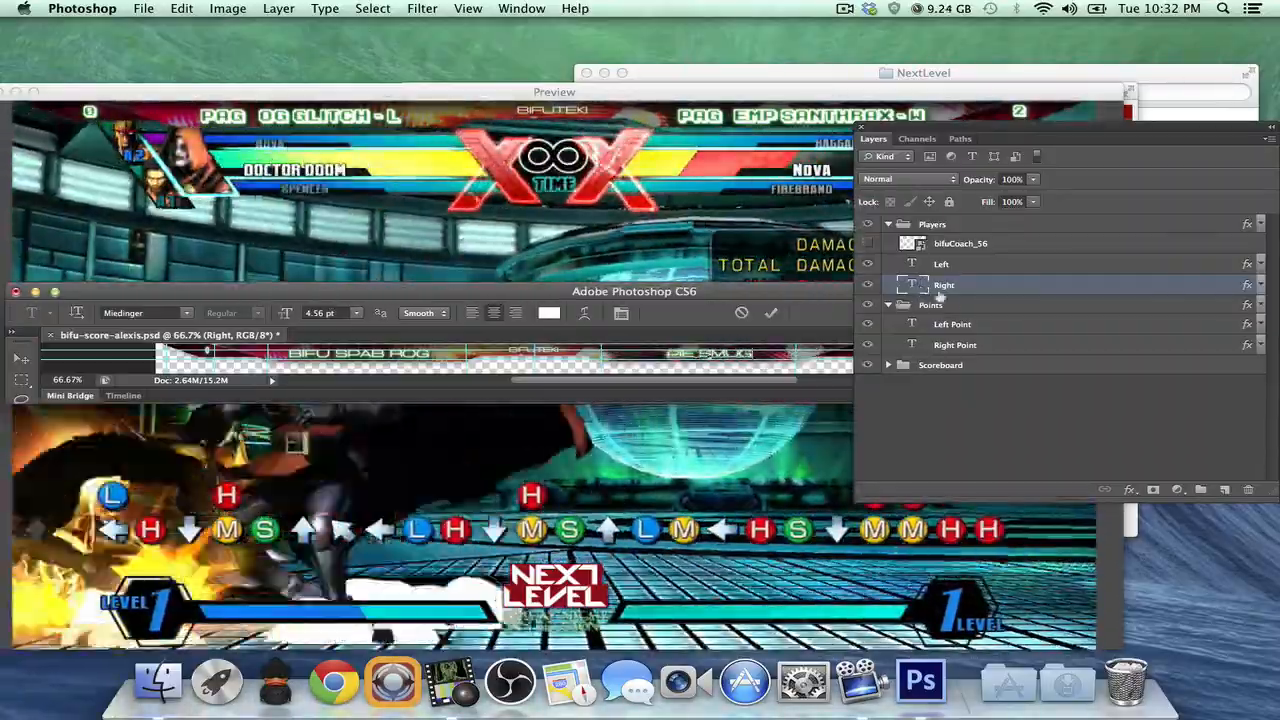
# Step: Save the scoreboard with the new player names and move the floating Layers panel down, clear of the preview's scoreboard
pyautogui.click(920, 324)
pyautogui.press('m')
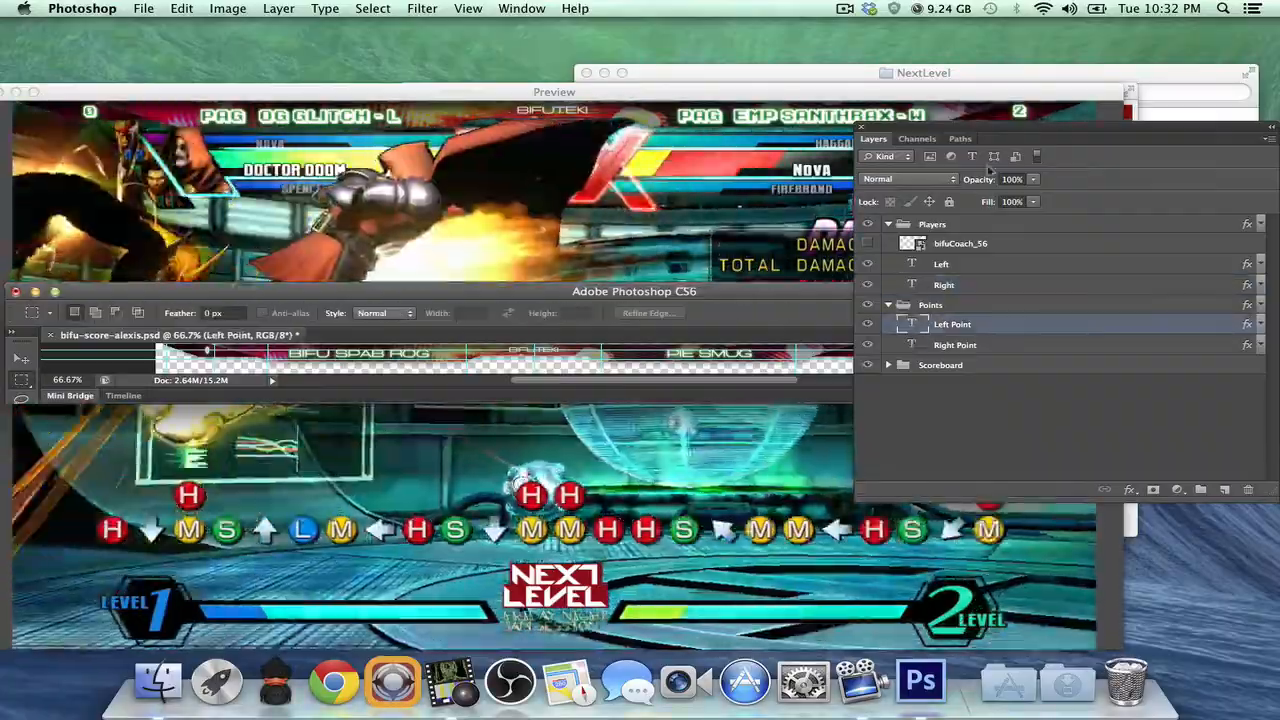
pyautogui.press('t')
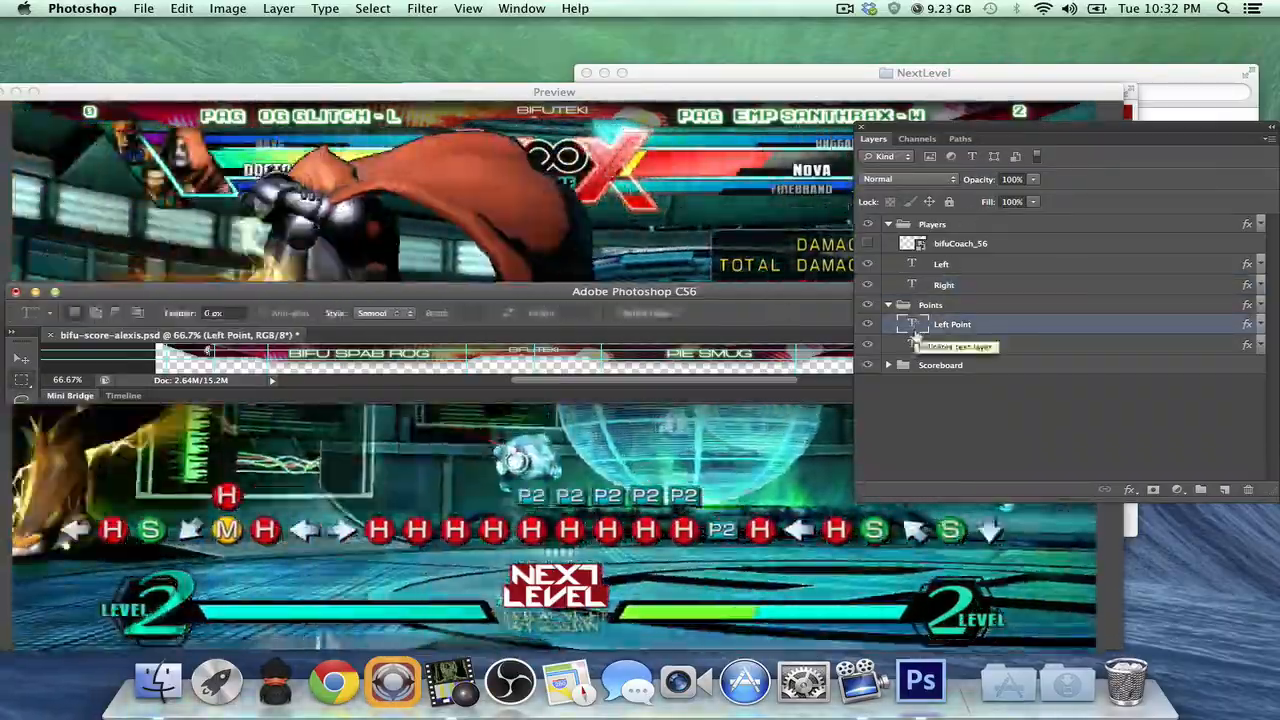
pyautogui.press('m')
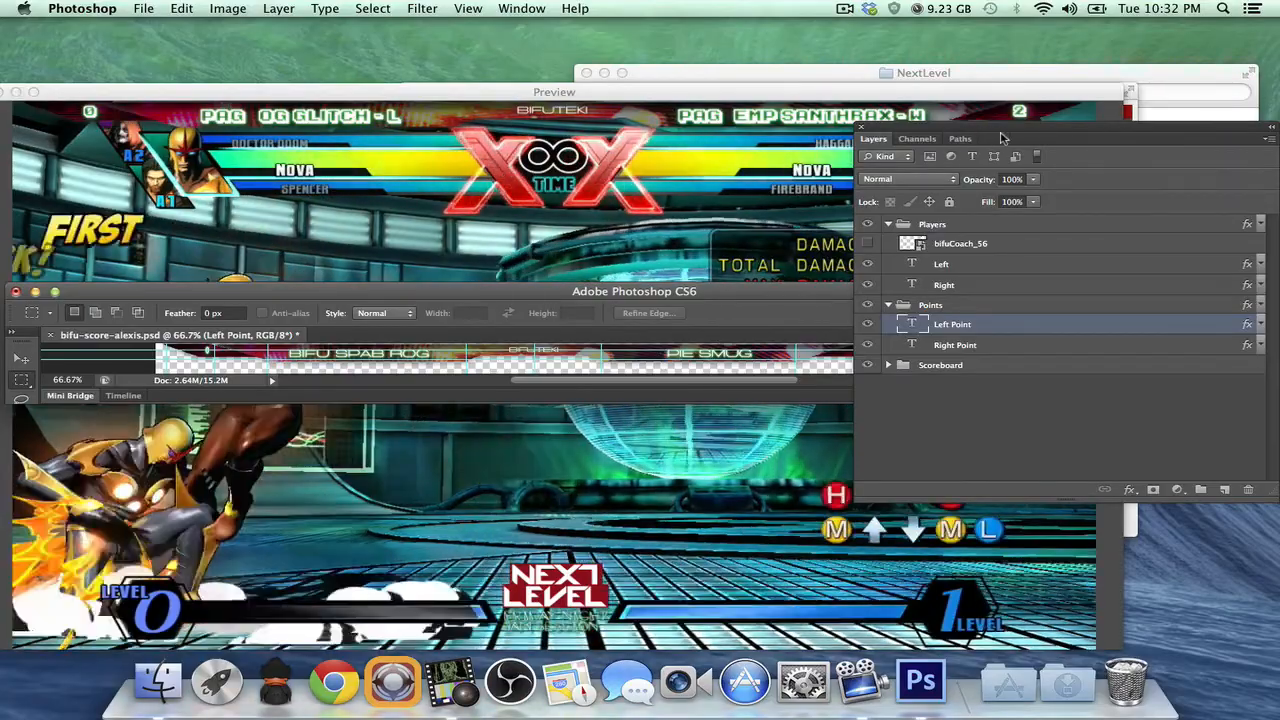
pyautogui.moveTo(955, 138); pyautogui.dragTo(918, 410)
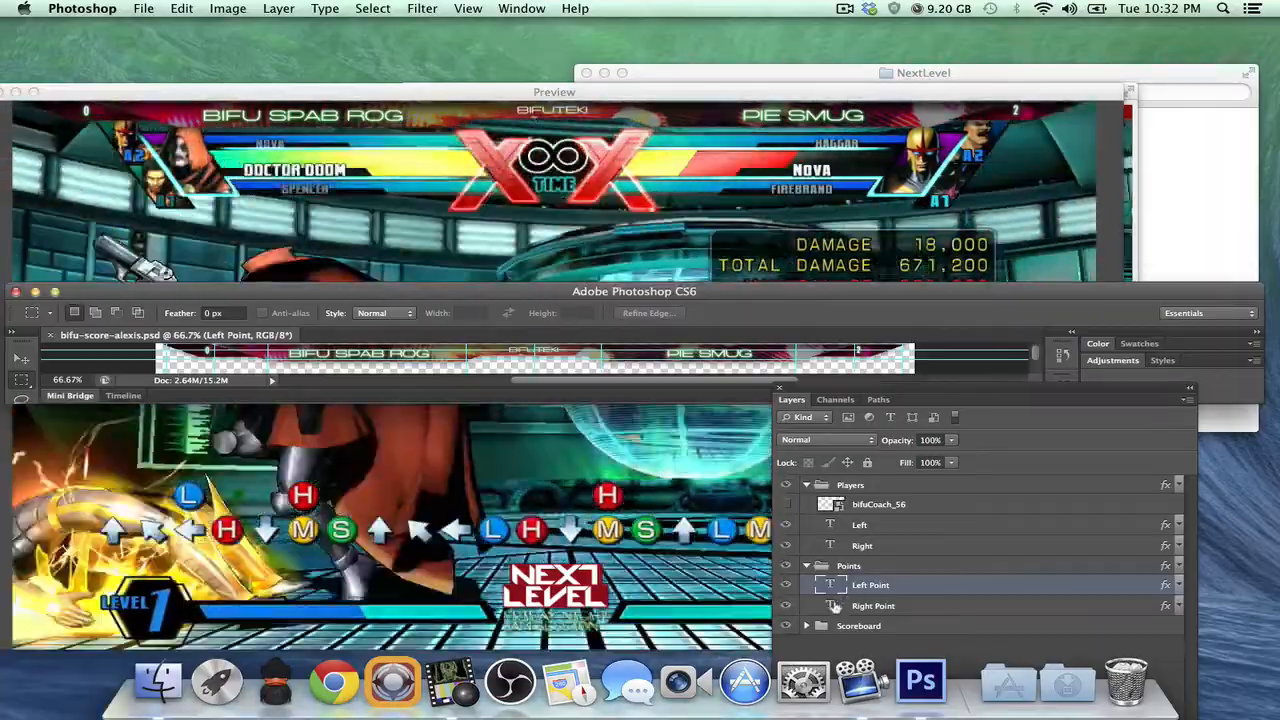
# Step: Change the Right Point score to 0 and set its font size to 5 pt
pyautogui.doubleClick(830, 606)
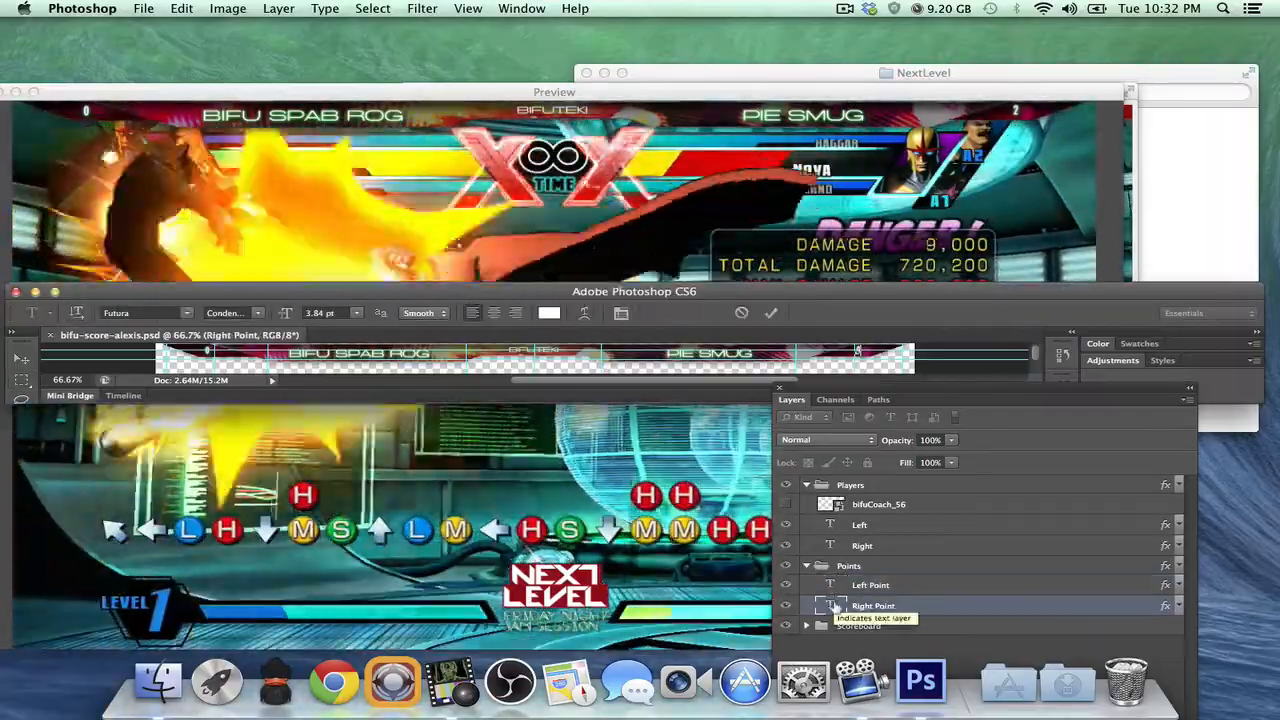
pyautogui.write('0')
pyautogui.press('super+Return')
pyautogui.doubleClick(833, 606)
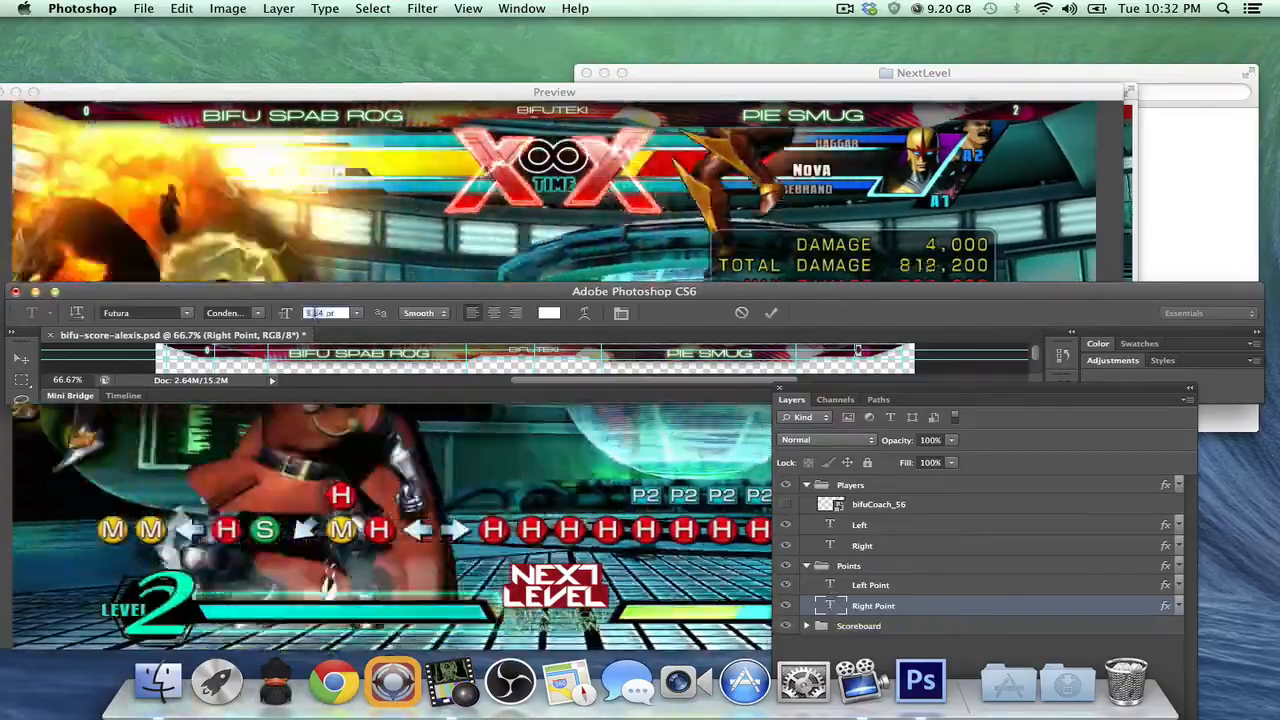
pyautogui.write('5')
pyautogui.press('Return')
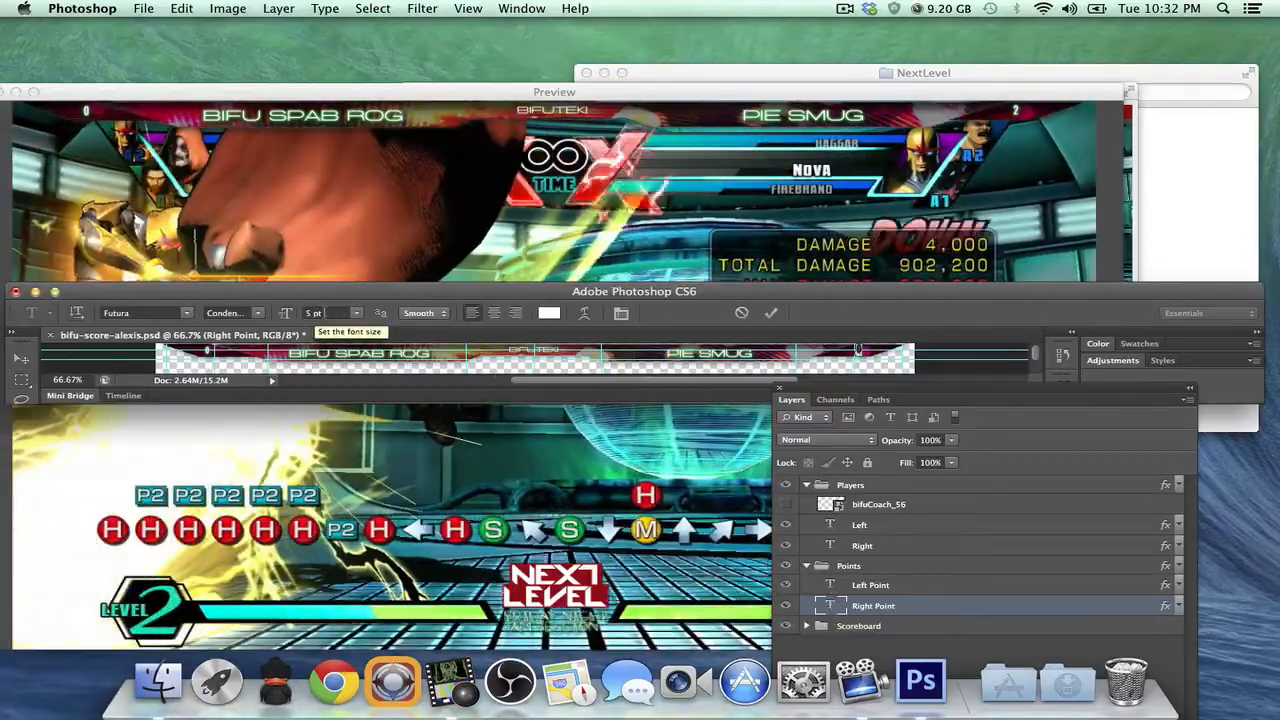
# Step: Change the Left Point score to 5 and save the scoreboard
pyautogui.doubleClick(838, 582)
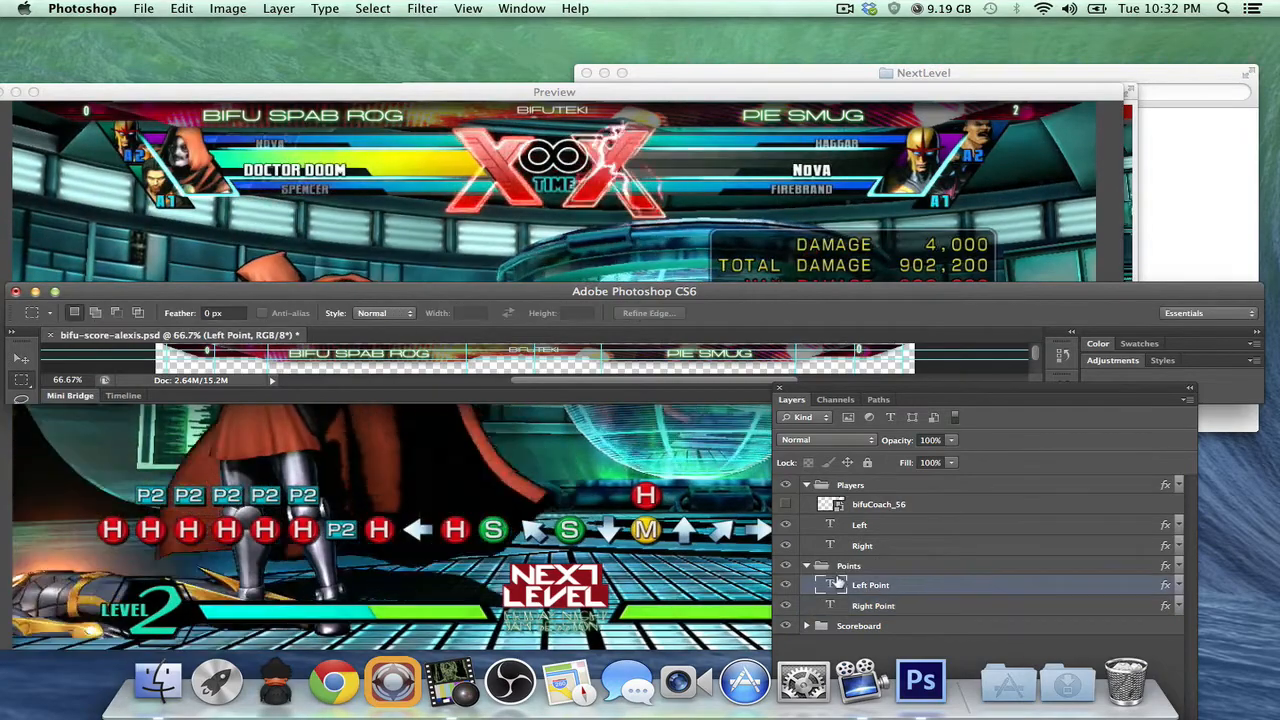
pyautogui.press('Escape')
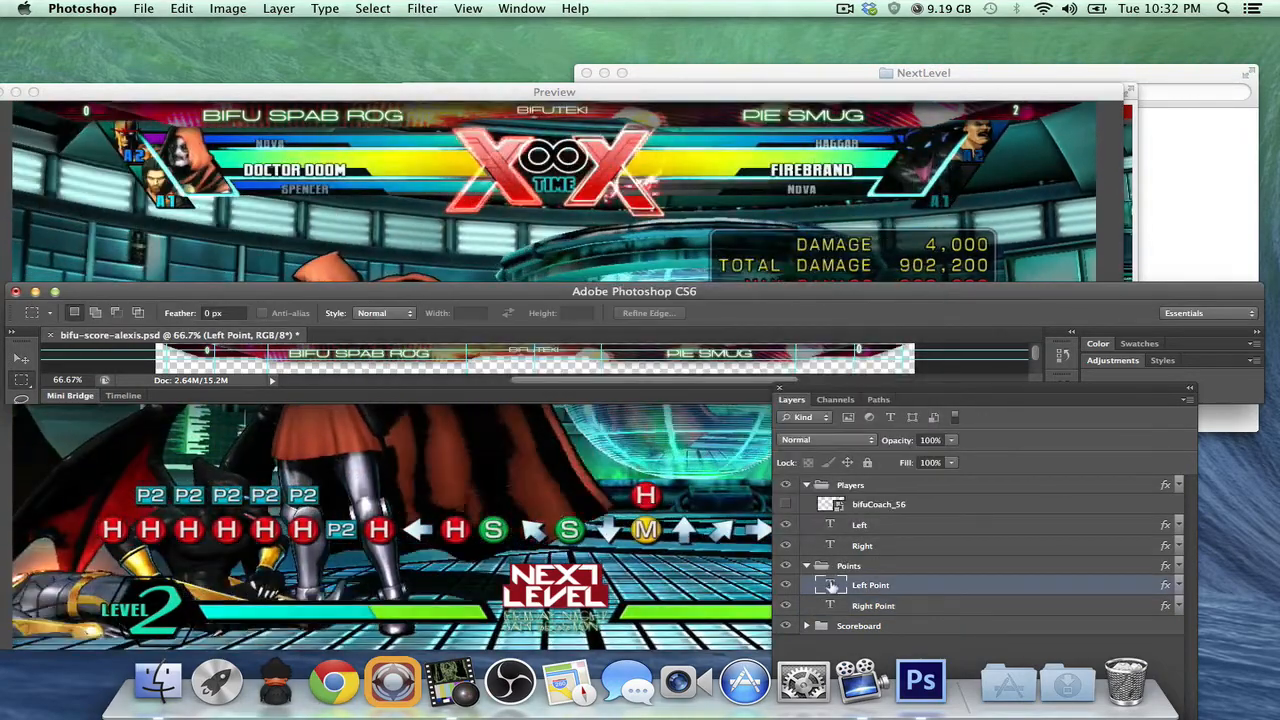
pyautogui.doubleClick(831, 586)
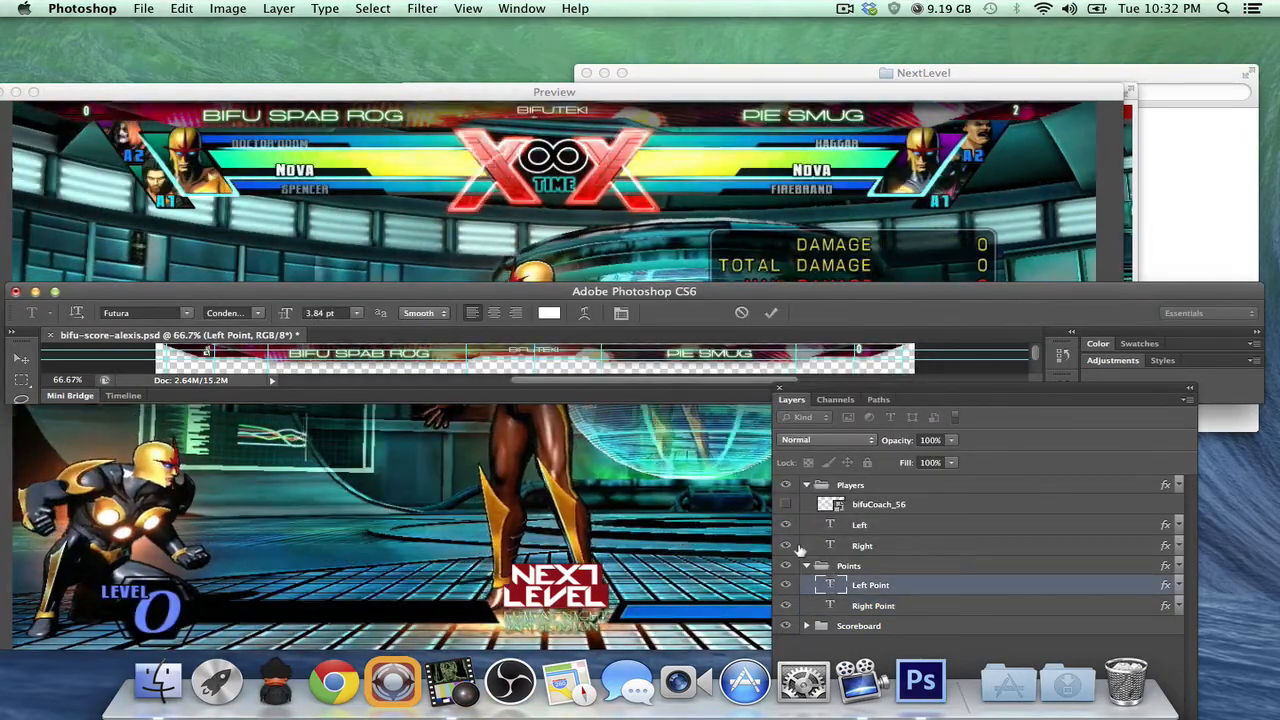
pyautogui.click(800, 549)
pyautogui.click(833, 588)
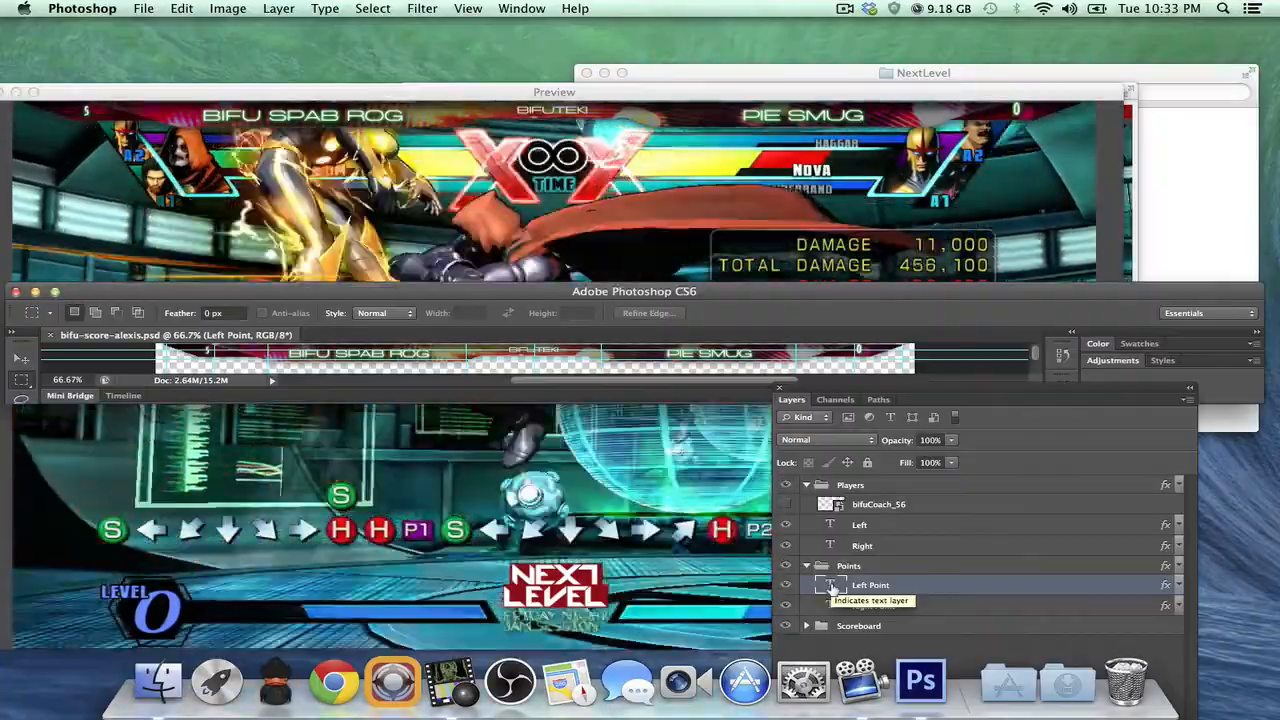
# Step: Set the Left Point score to 0 with a font size of 5 pt and save the scoreboard
pyautogui.doubleClick(833, 588)
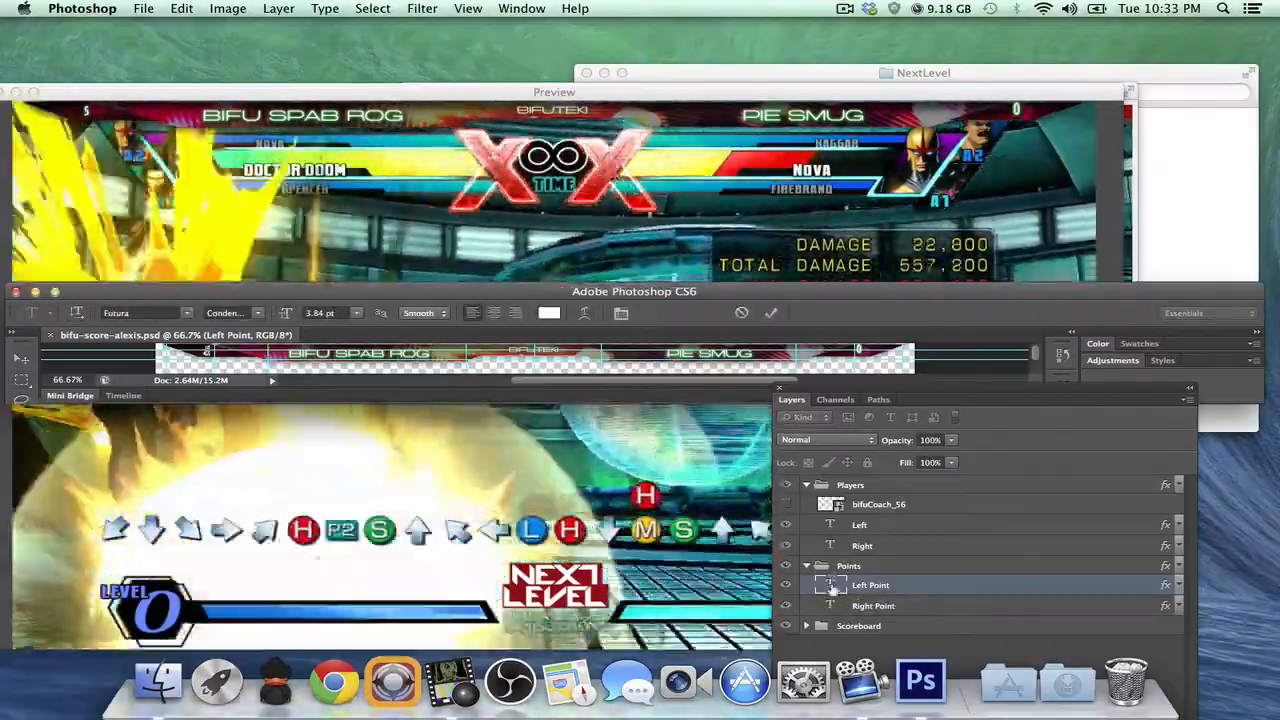
pyautogui.press('super+Return')
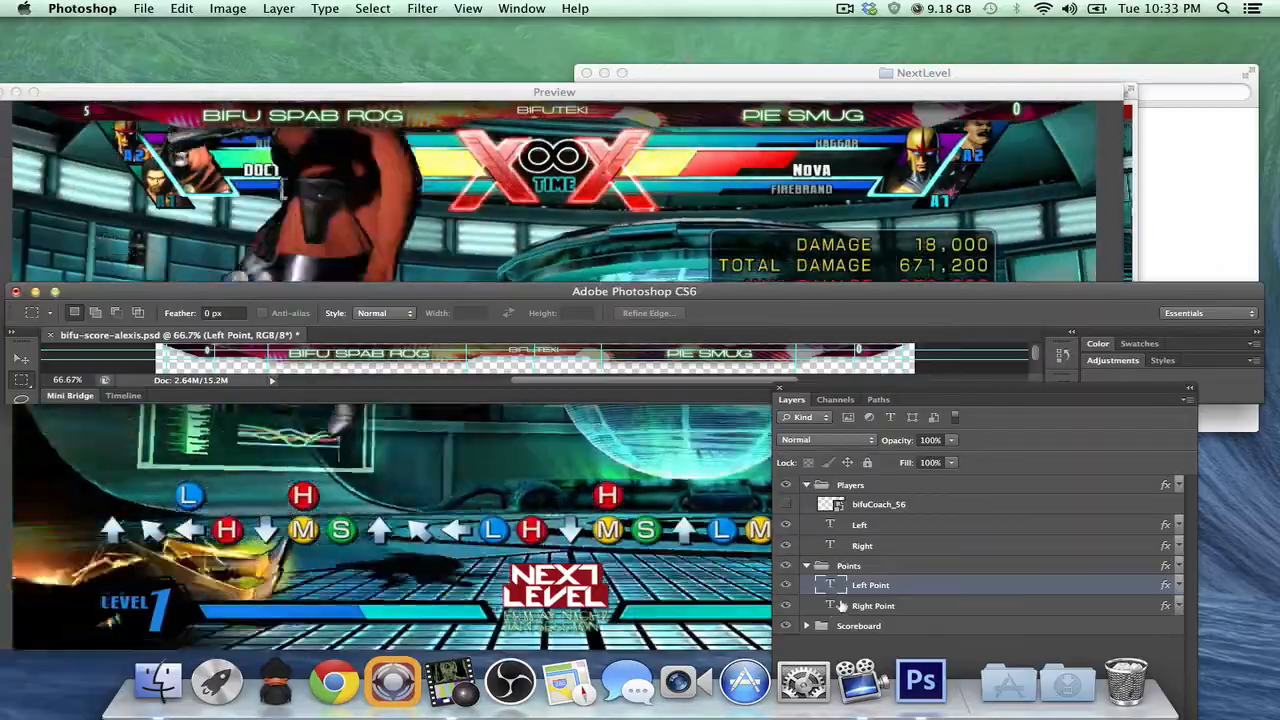
pyautogui.click(840, 606)
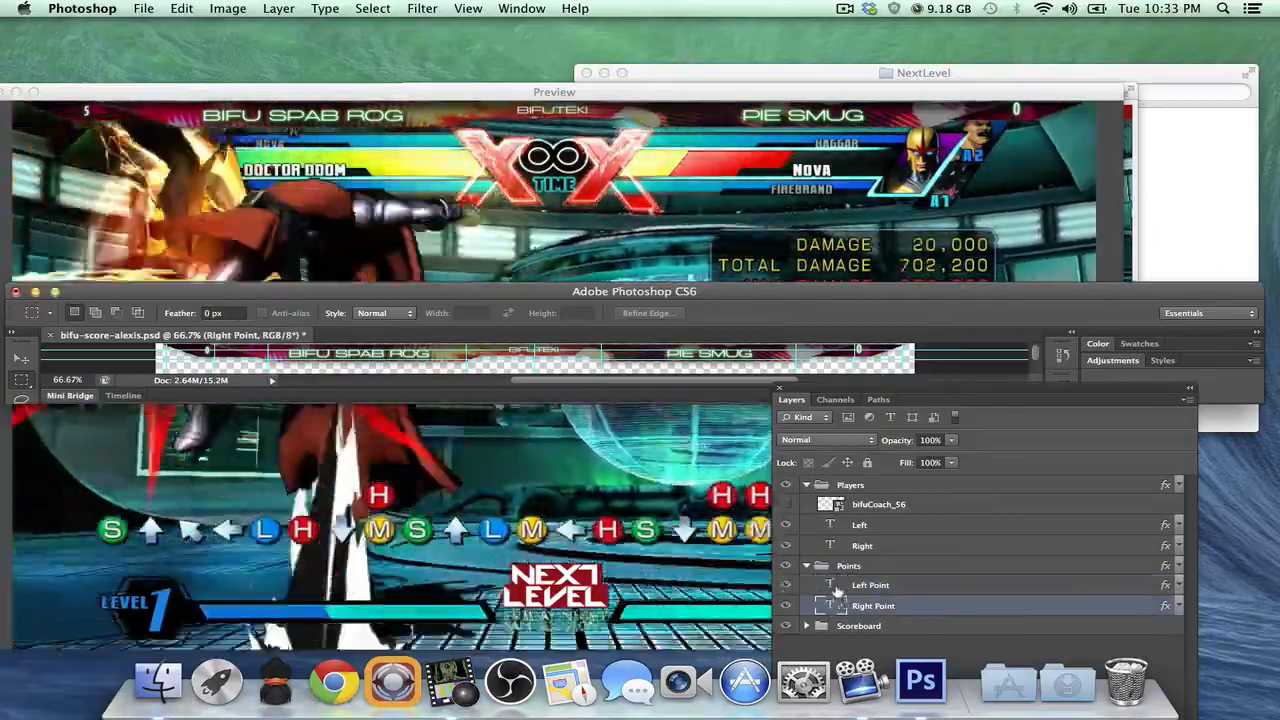
pyautogui.click(838, 588)
pyautogui.doubleClick(838, 588)
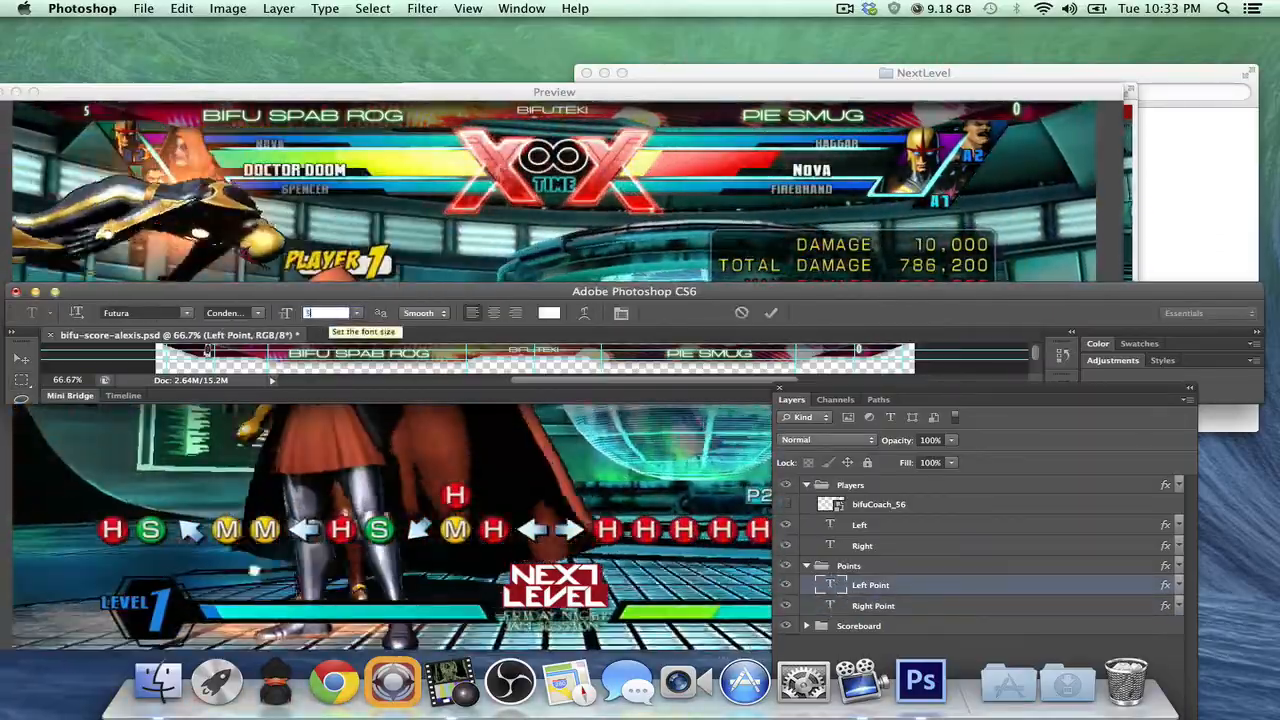
pyautogui.press('Return')
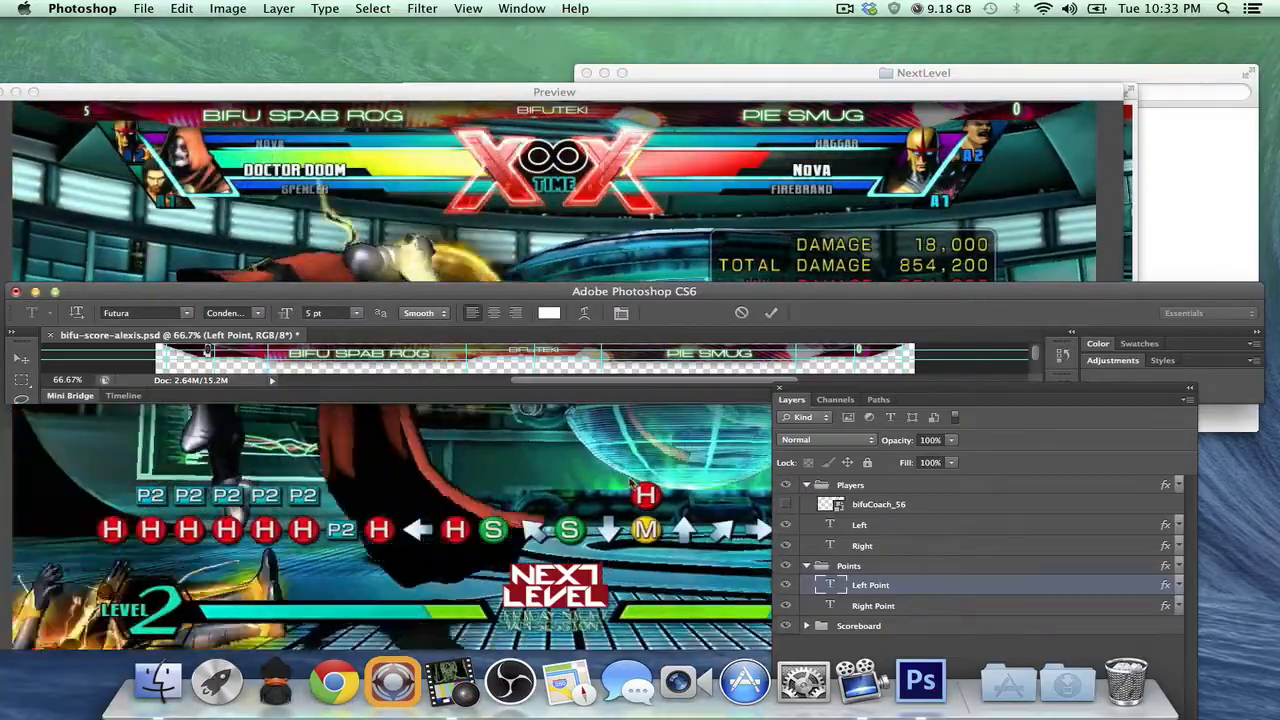
pyautogui.press('m')
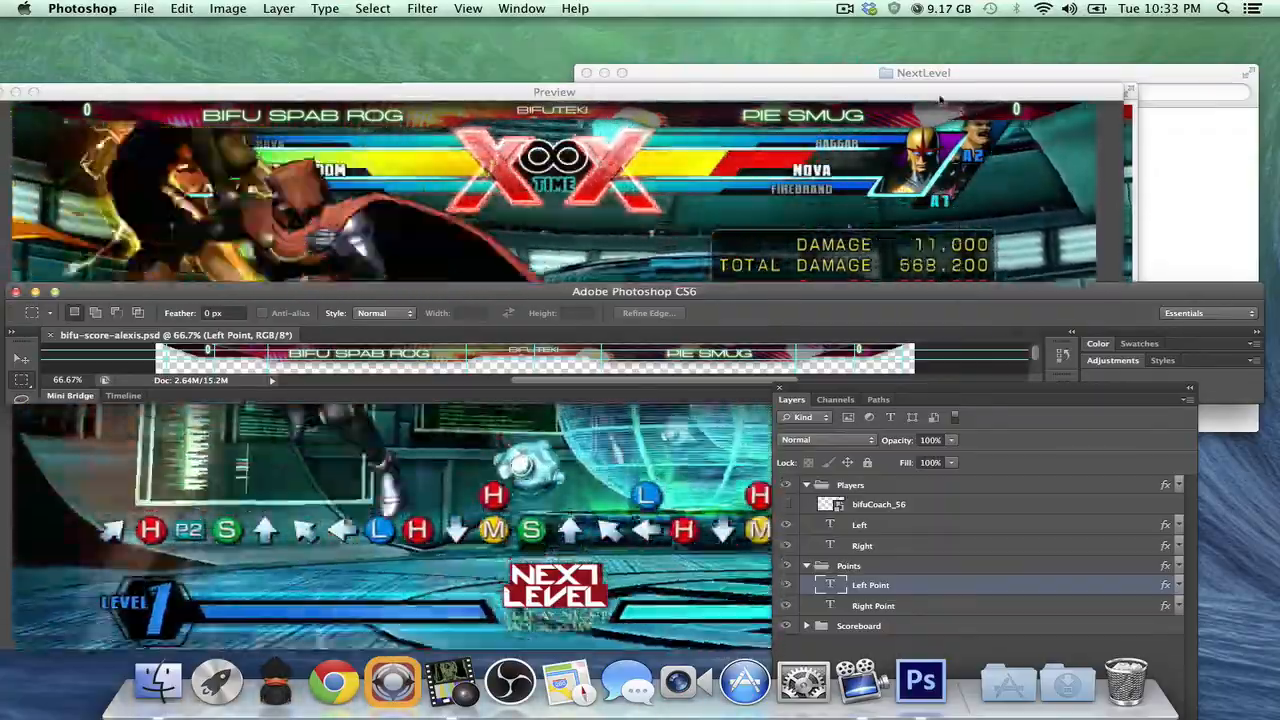
# Step: Switch to CamTwist's preview window, shift it fully onto the screen, and return to Photoshop
pyautogui.click(940, 98)
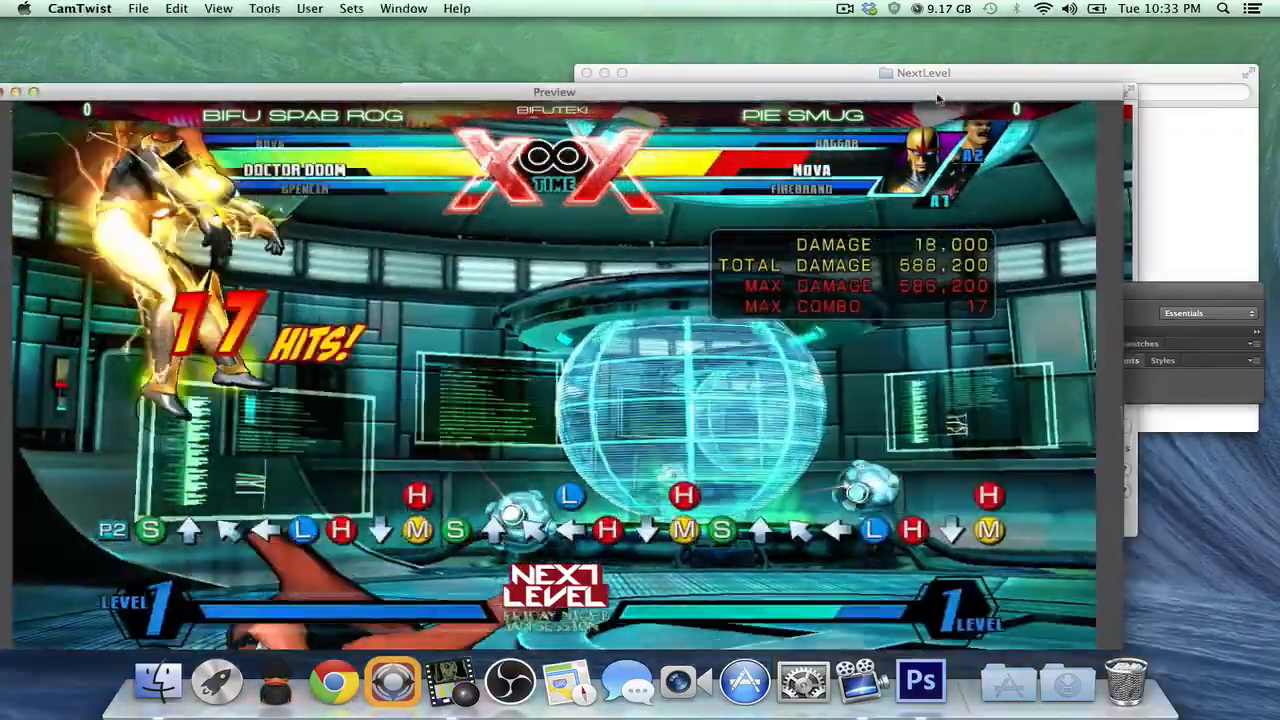
pyautogui.press('super+Tab')
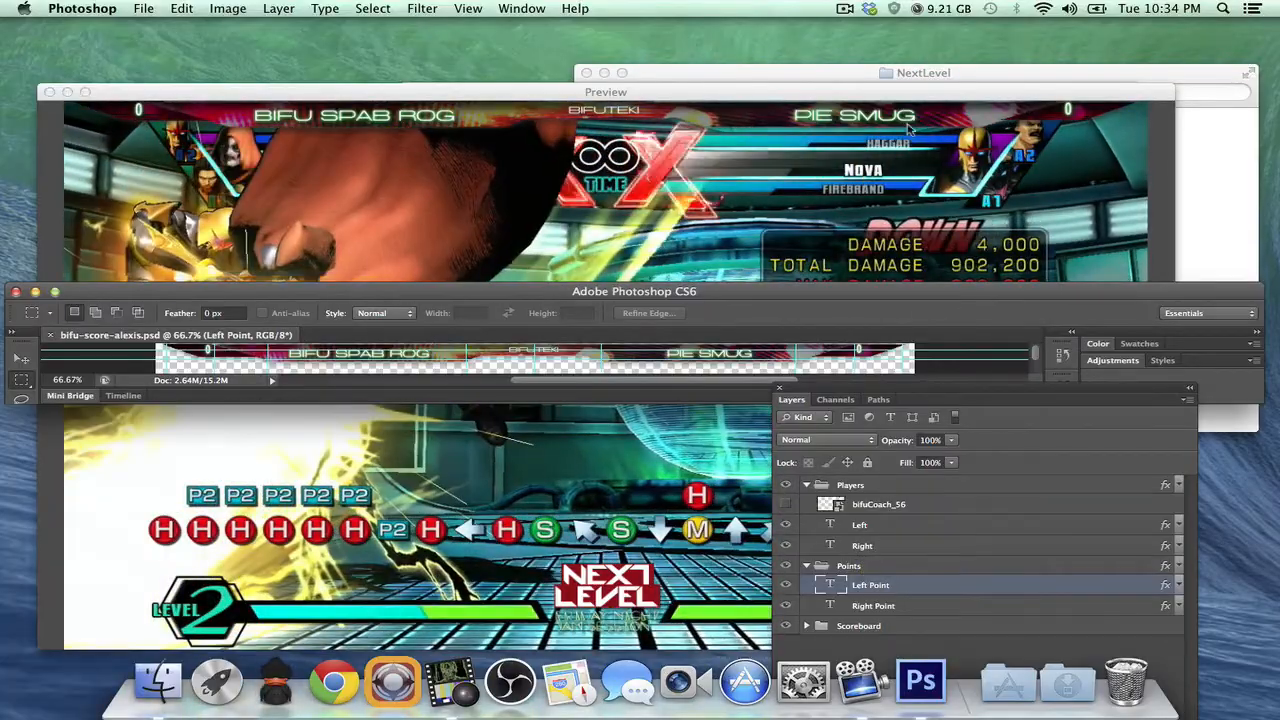
# Step: Try to add bifu-commentary-alexis.psd from the NextLevel folder as a new button in an empty CamTwist Studio slot
pyautogui.click(1228, 132)
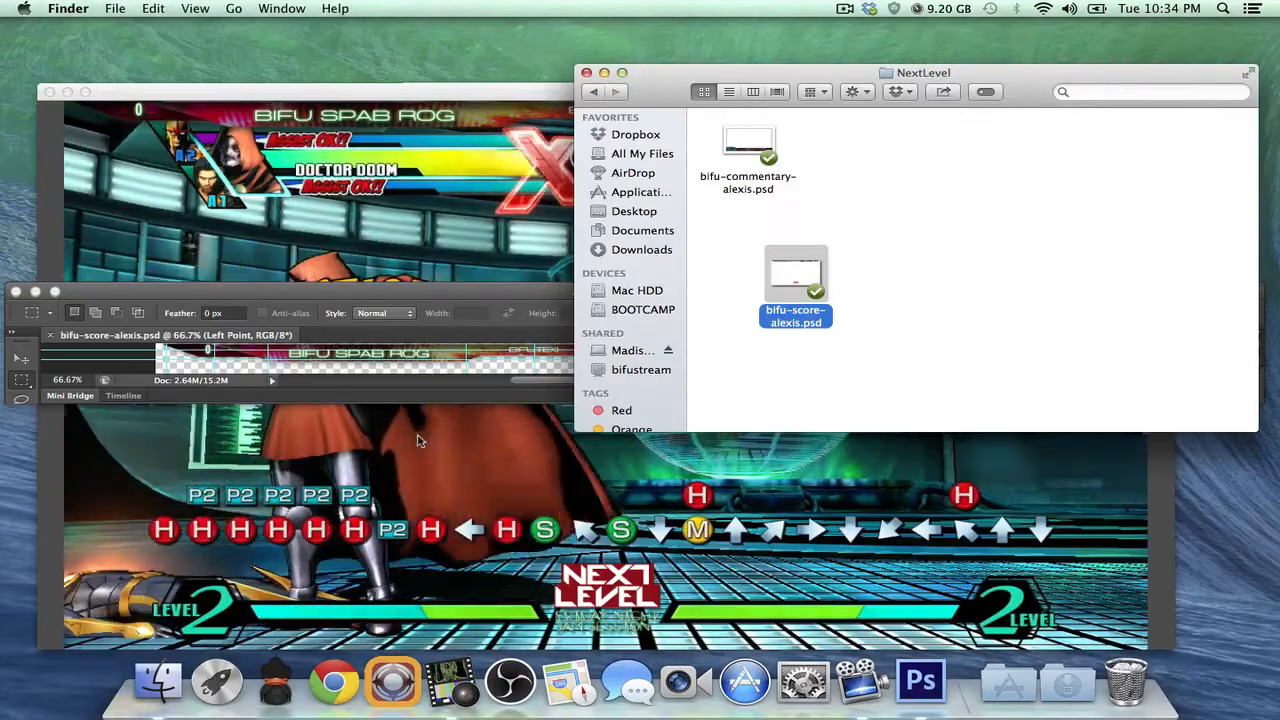
pyautogui.click(450, 700)
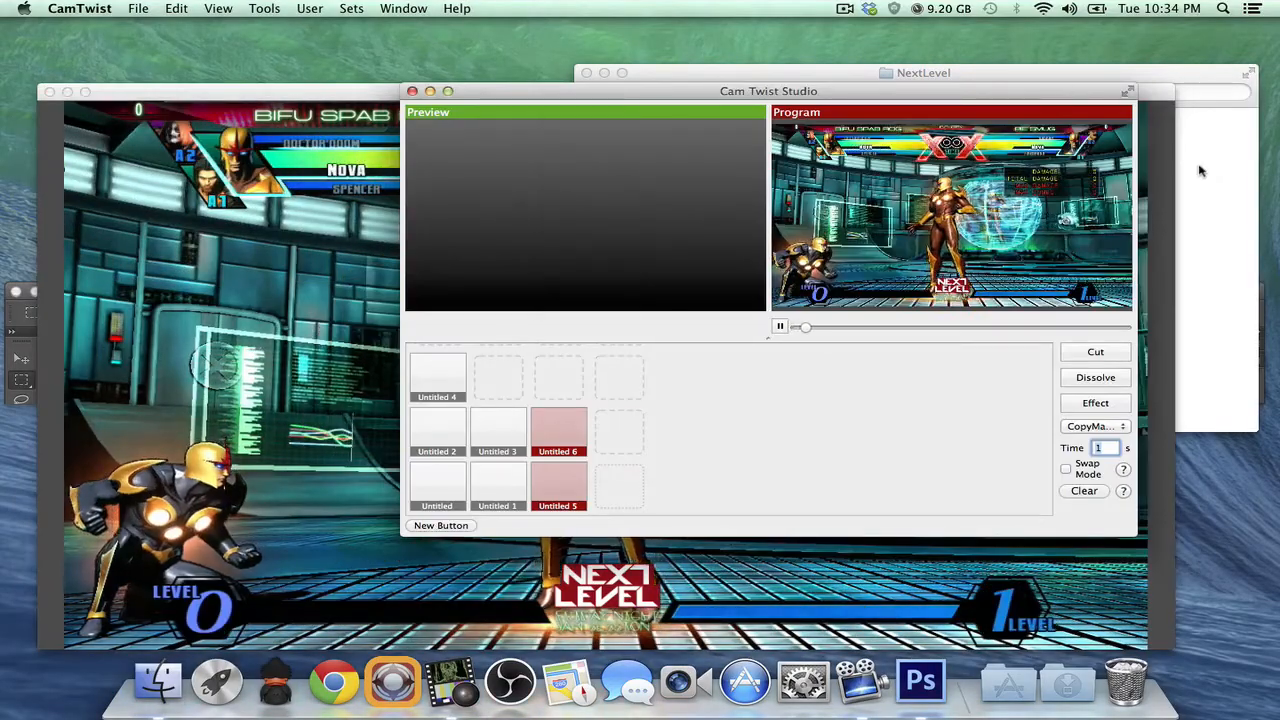
pyautogui.click(1201, 171)
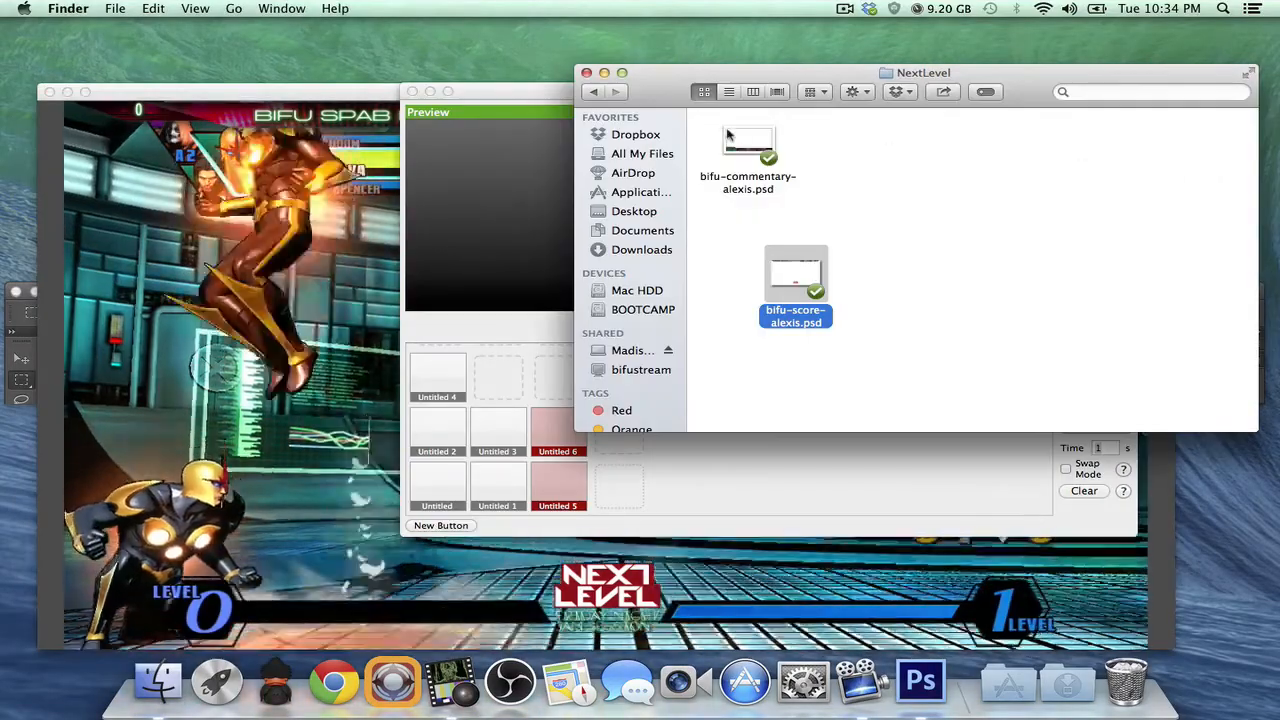
pyautogui.moveTo(750, 150); pyautogui.dragTo(624, 453)
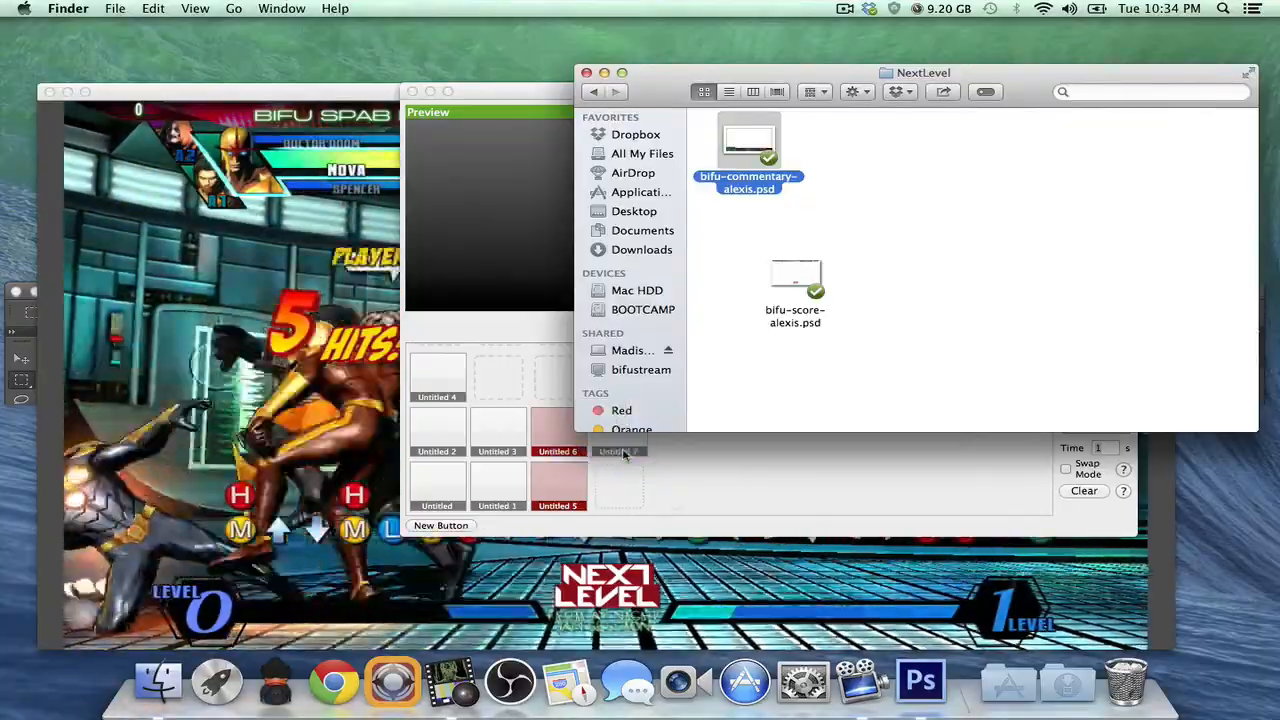
# Step: Take the Untitled 6 scoreboard overlay off the program output with a Cut
pyautogui.click(575, 448)
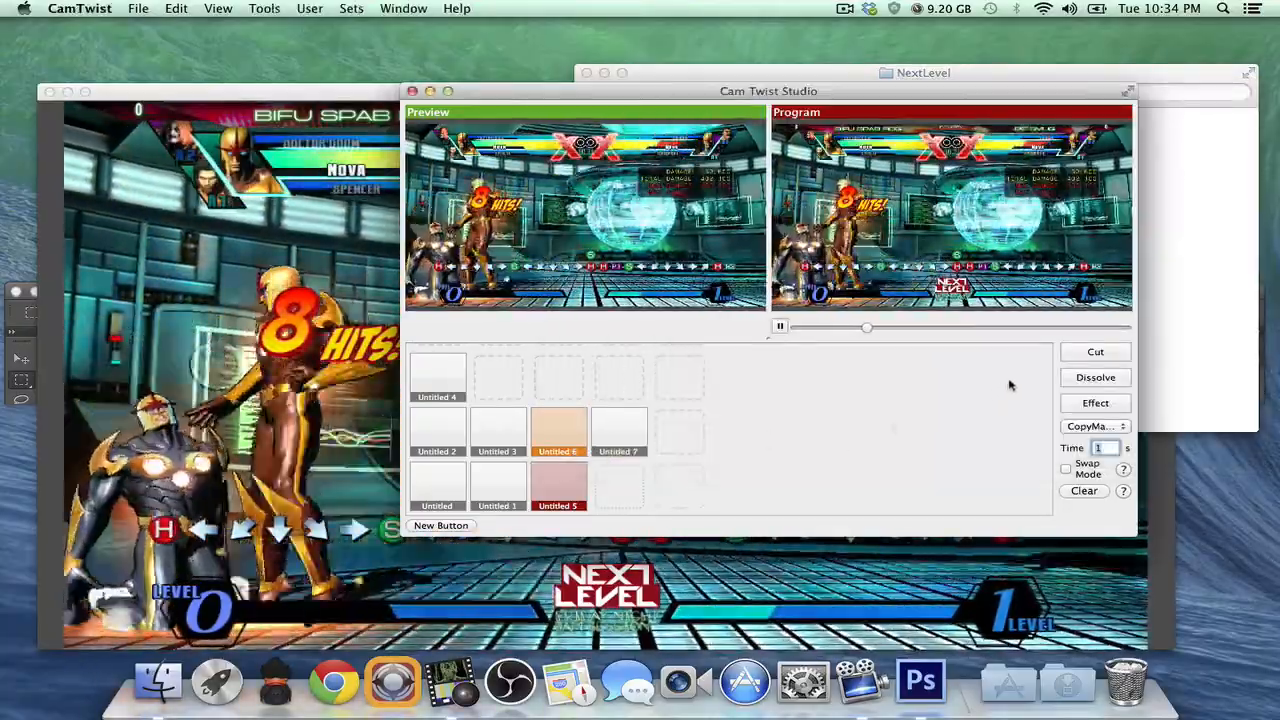
pyautogui.click(1095, 352)
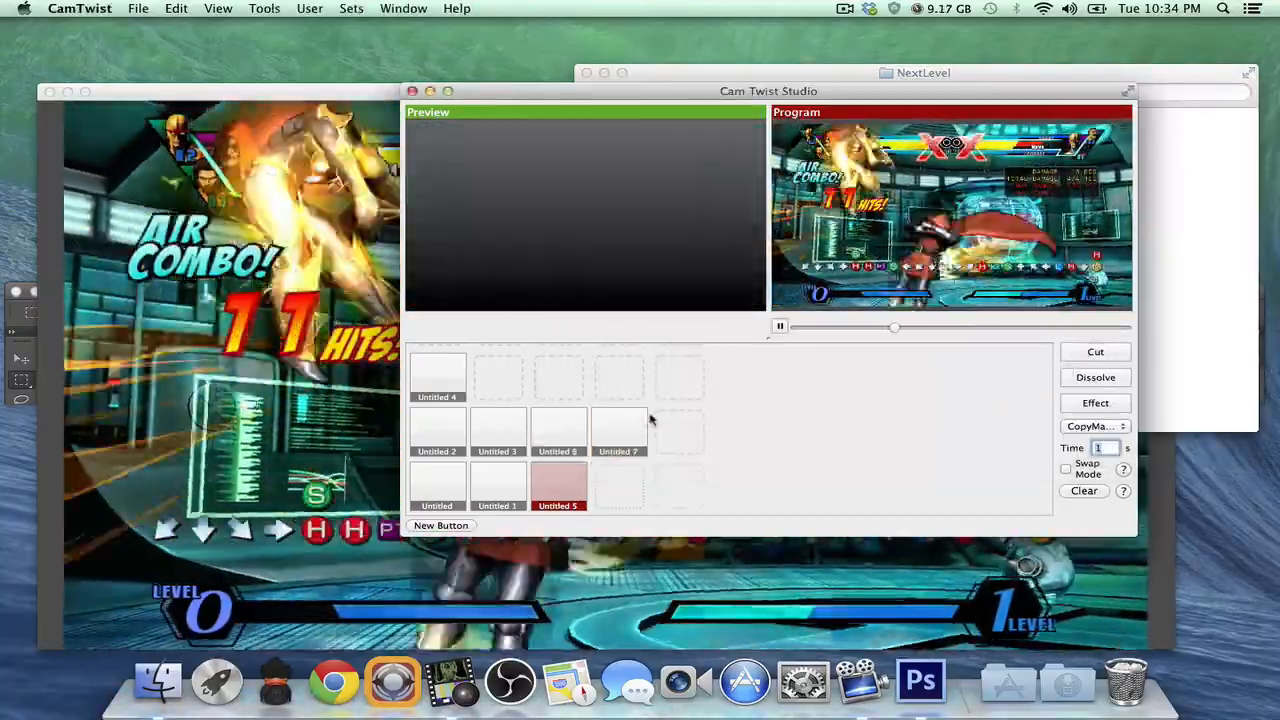
# Step: Check the Untitled 7 commentary button in the preview, then permanently delete it
pyautogui.click(640, 425)
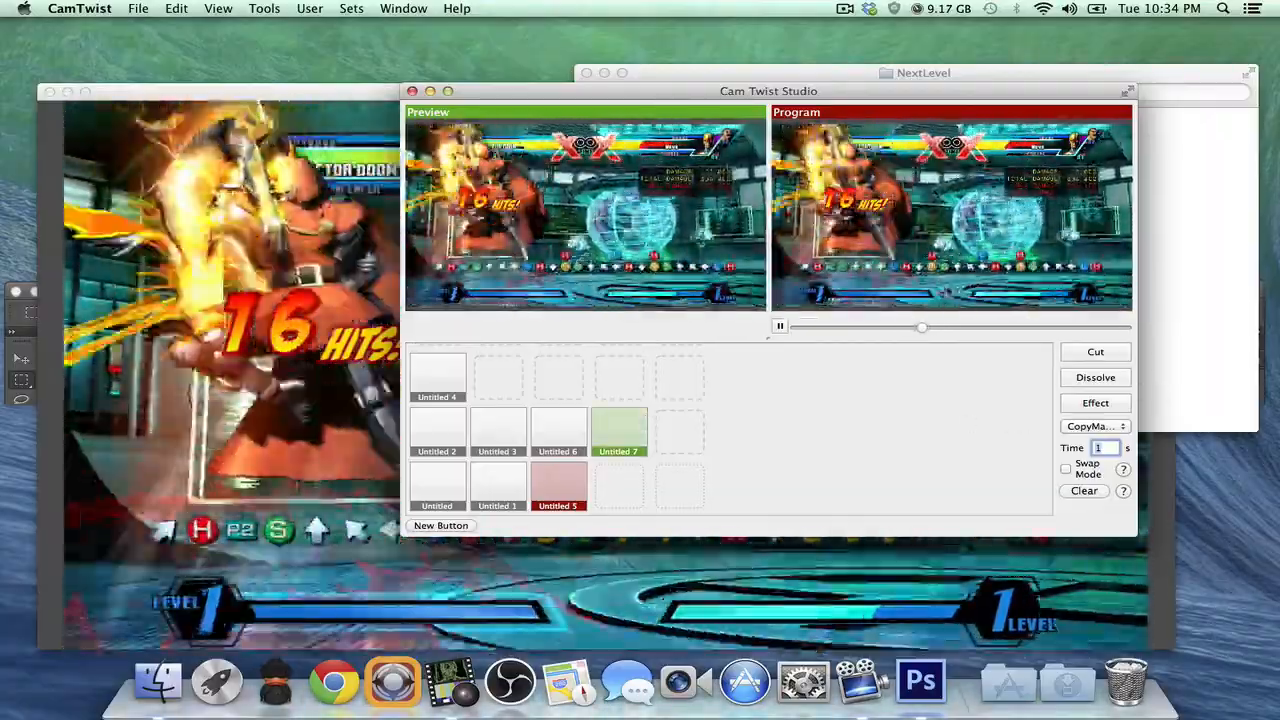
pyautogui.rightClick(620, 414)
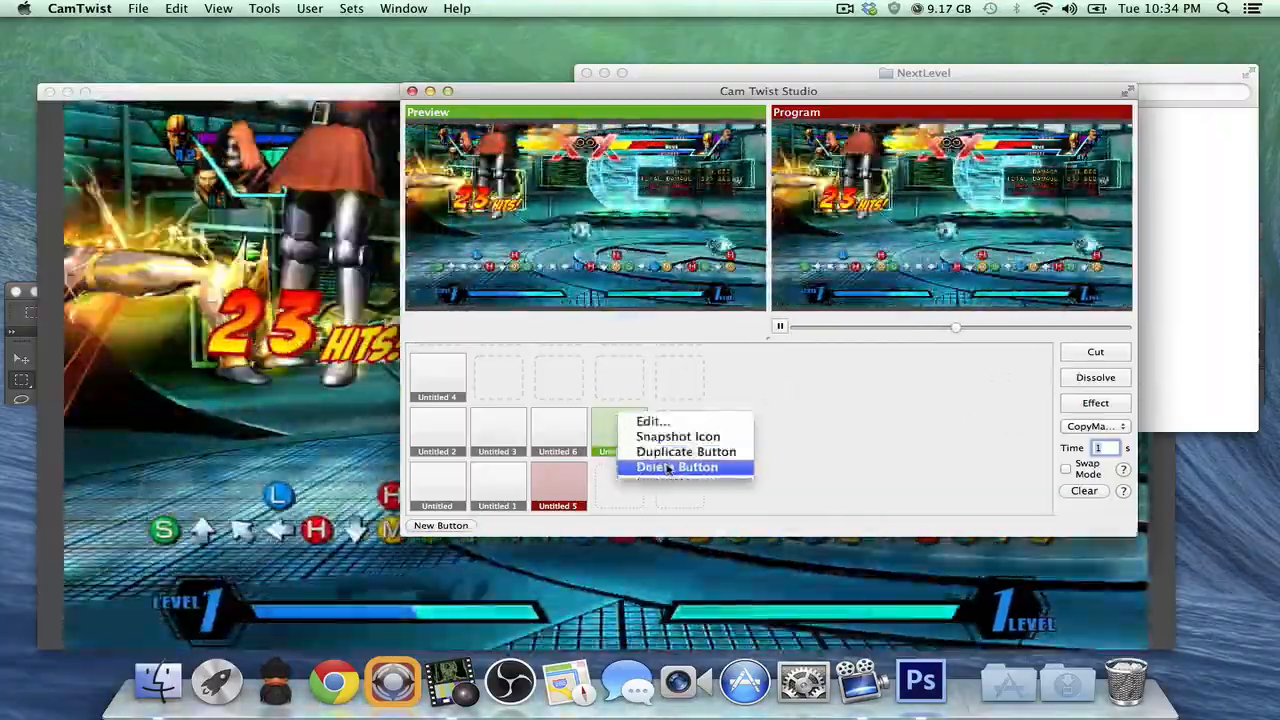
pyautogui.click(672, 467)
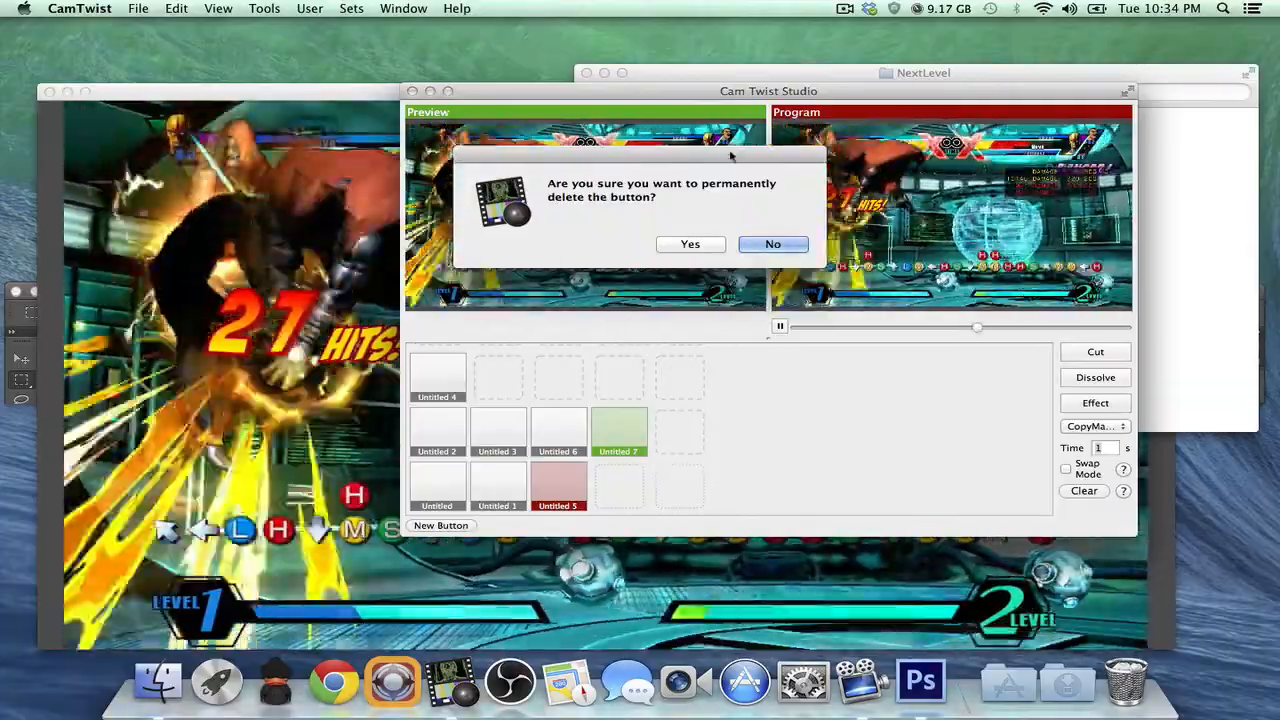
pyautogui.click(690, 244)
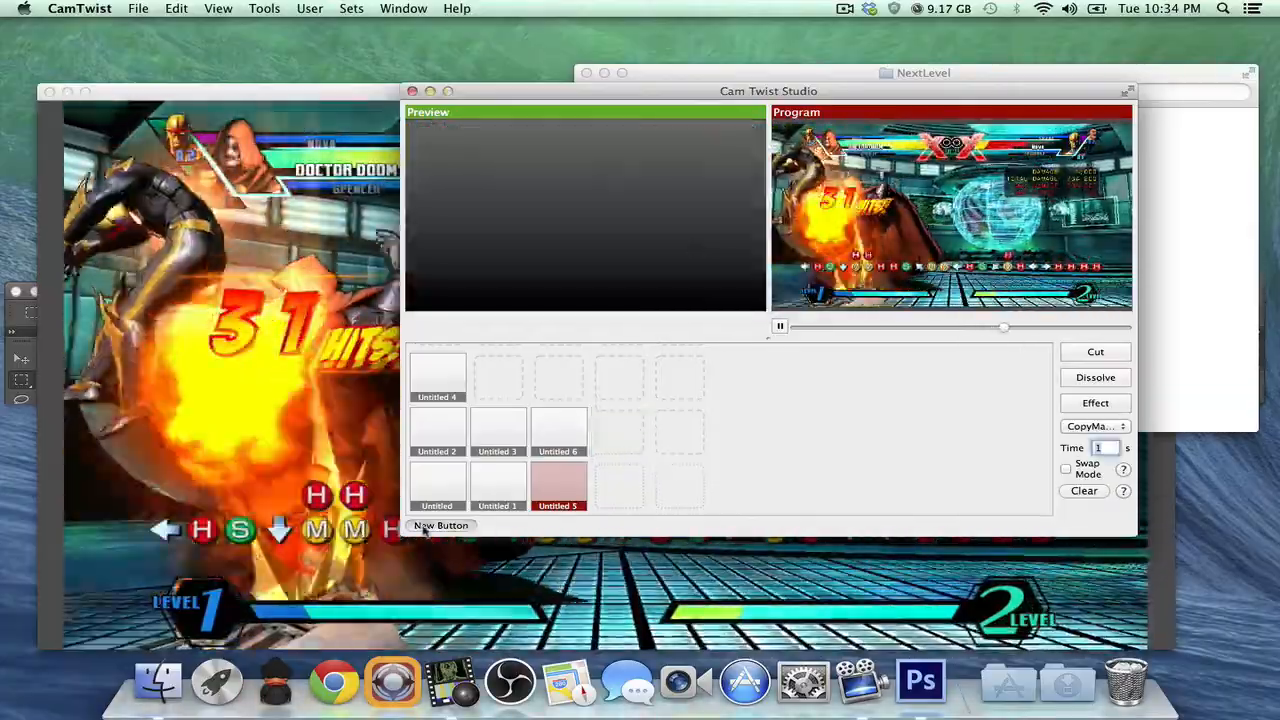
# Step: Create a new Studio button and add the Image Downloader effect to it
pyautogui.click(440, 525)
pyautogui.rightClick(630, 424)
pyautogui.click(660, 435)
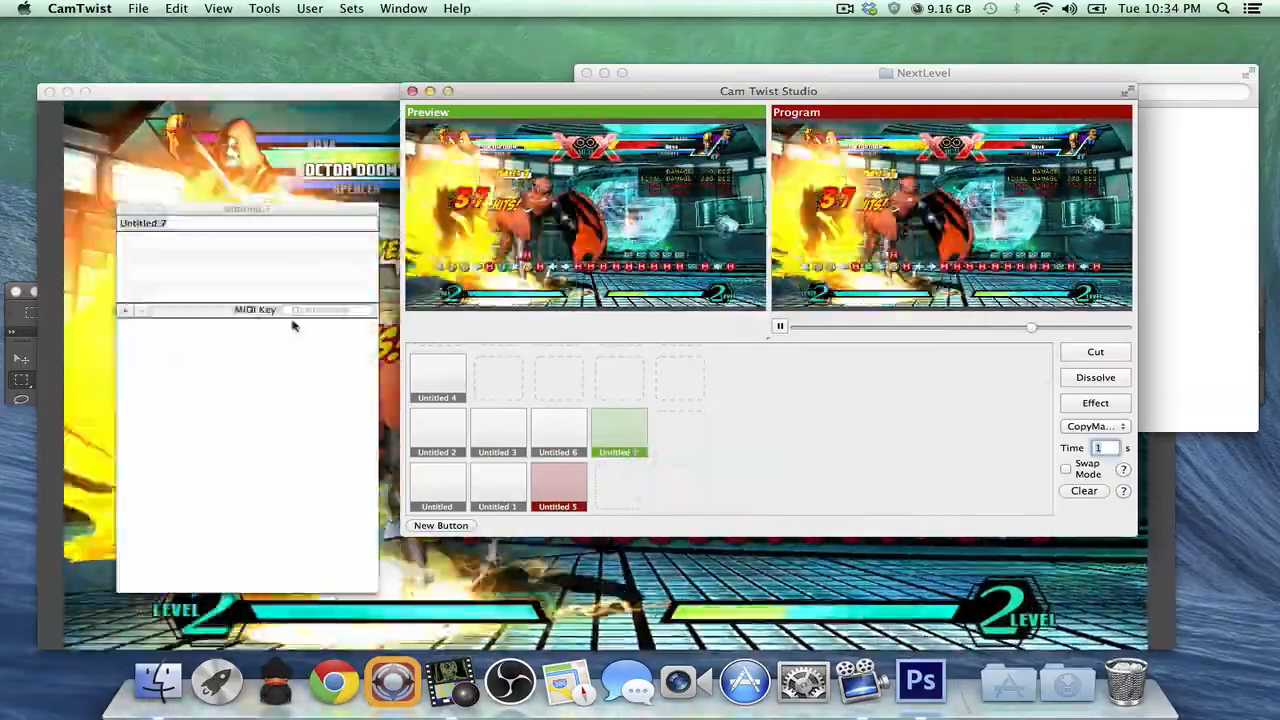
pyautogui.click(125, 311)
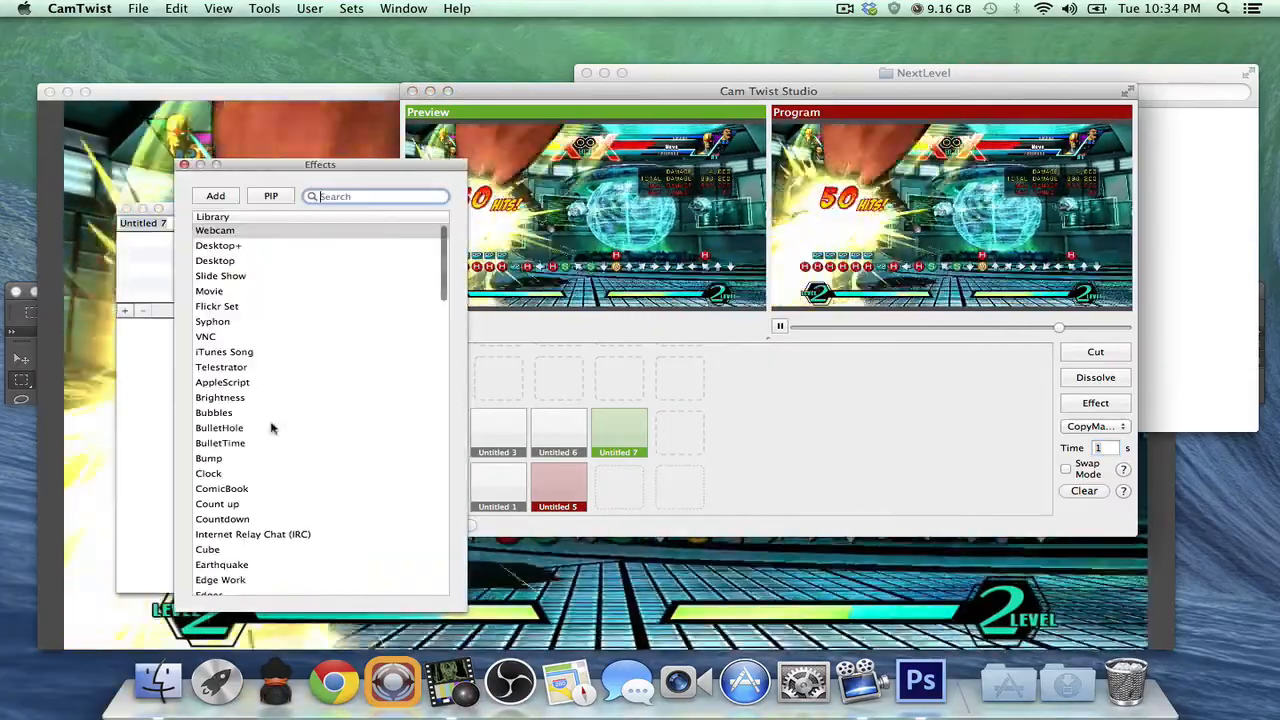
pyautogui.scroll(-8, 270, 428)
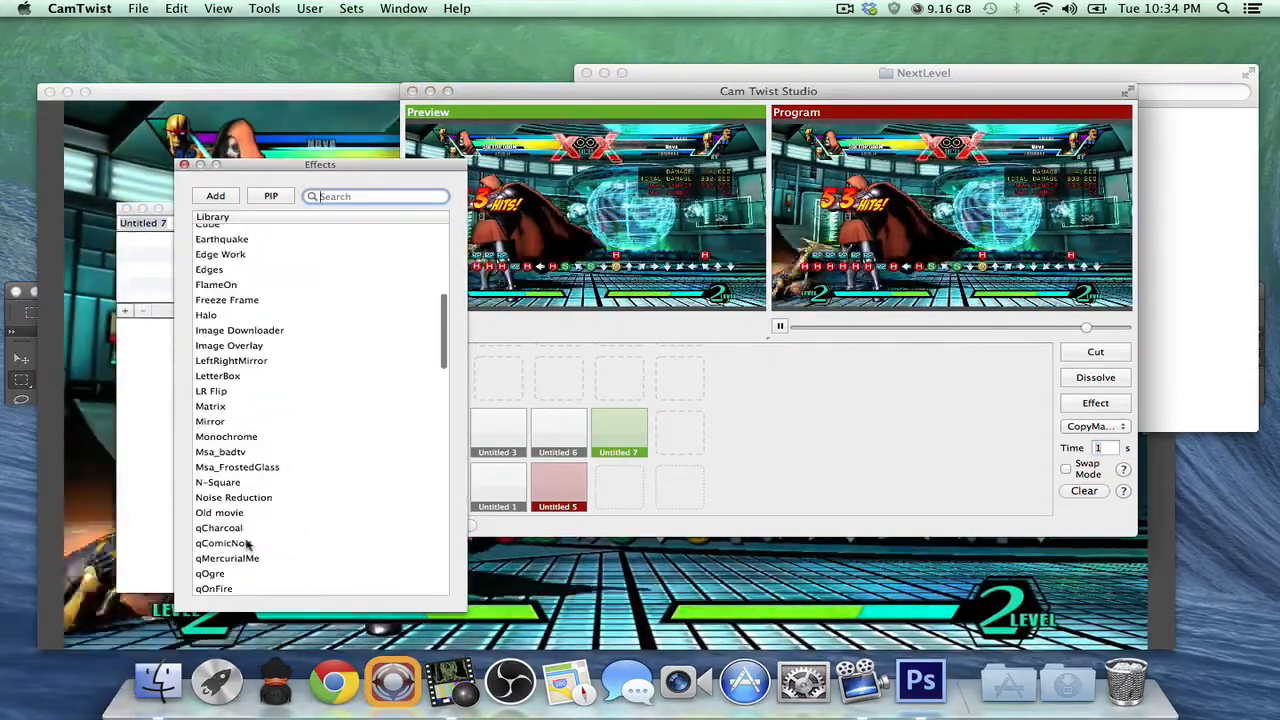
pyautogui.doubleClick(249, 331)
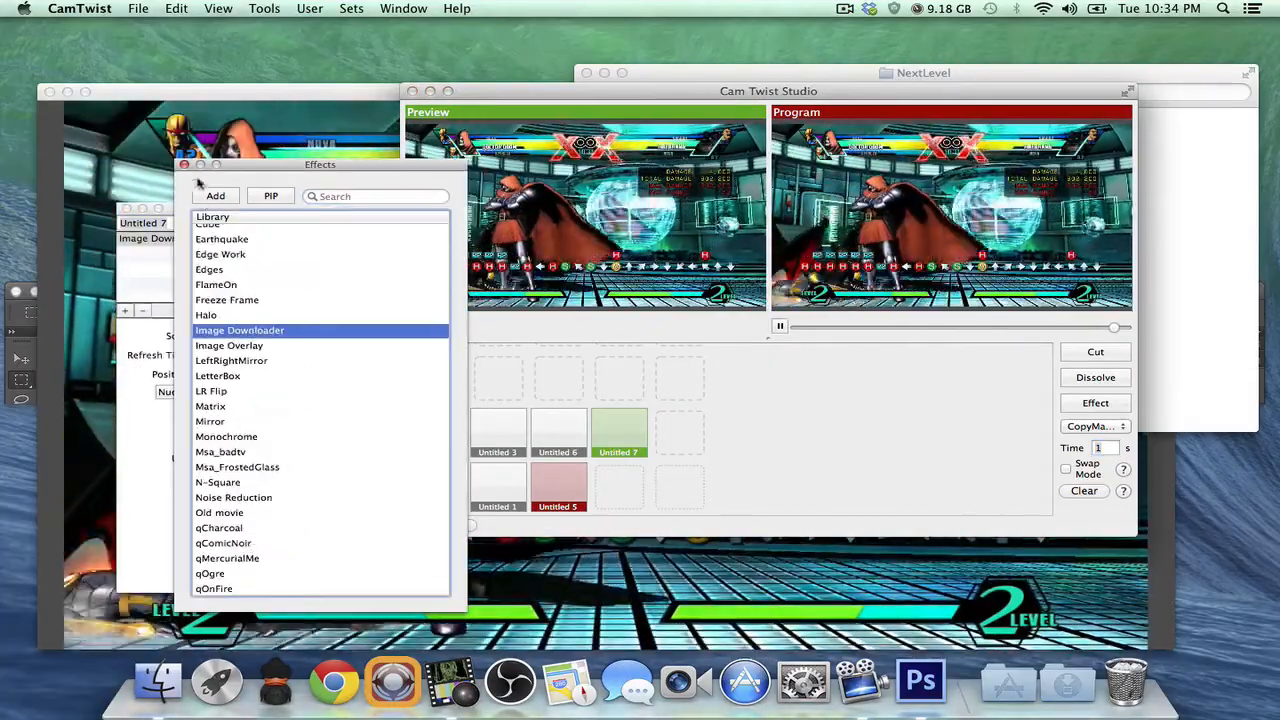
pyautogui.click(184, 165)
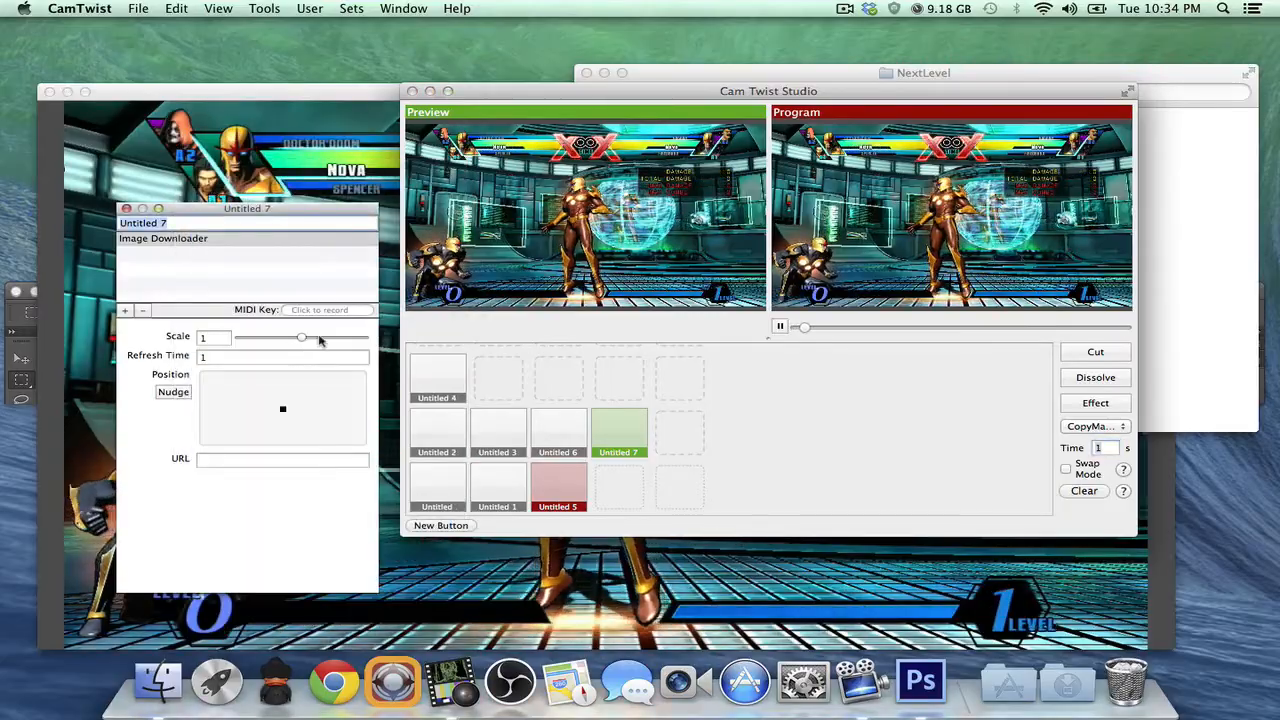
# Step: Set the Image Downloader's scale to 2 and its refresh time to 0.5
pyautogui.moveTo(310, 340); pyautogui.dragTo(364, 338)
pyautogui.click(352, 357)
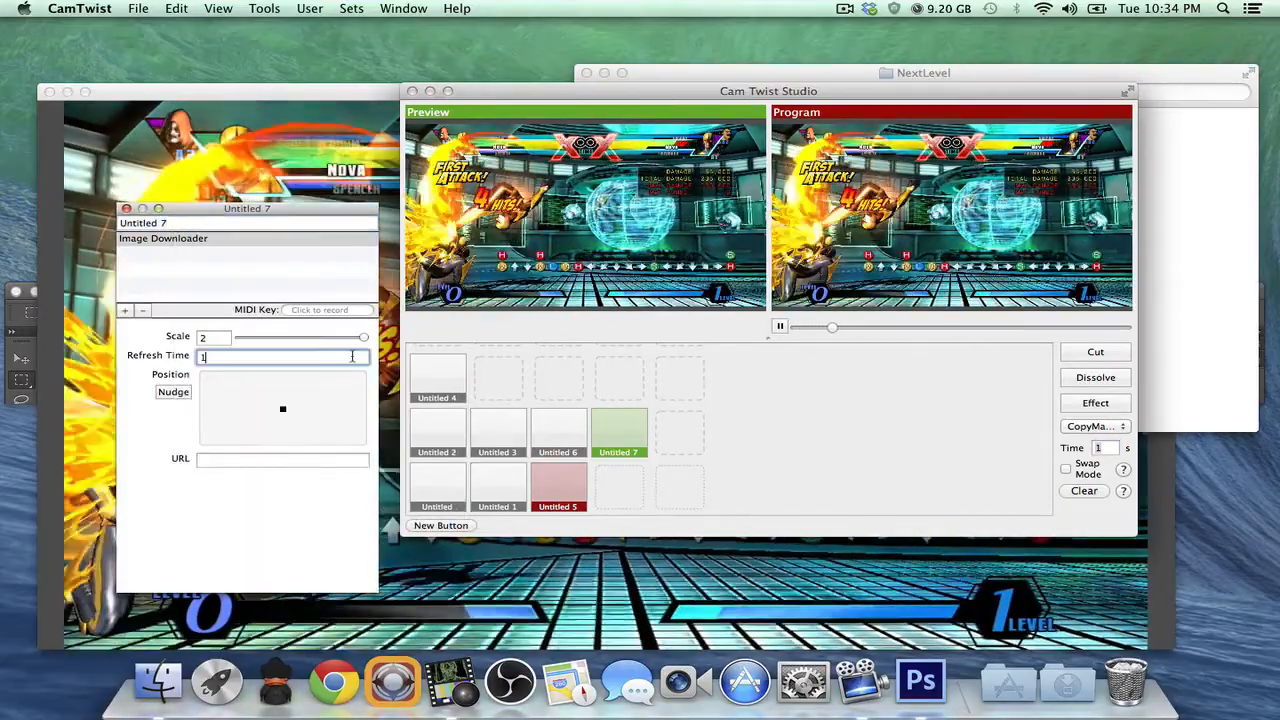
pyautogui.press('BackSpace')
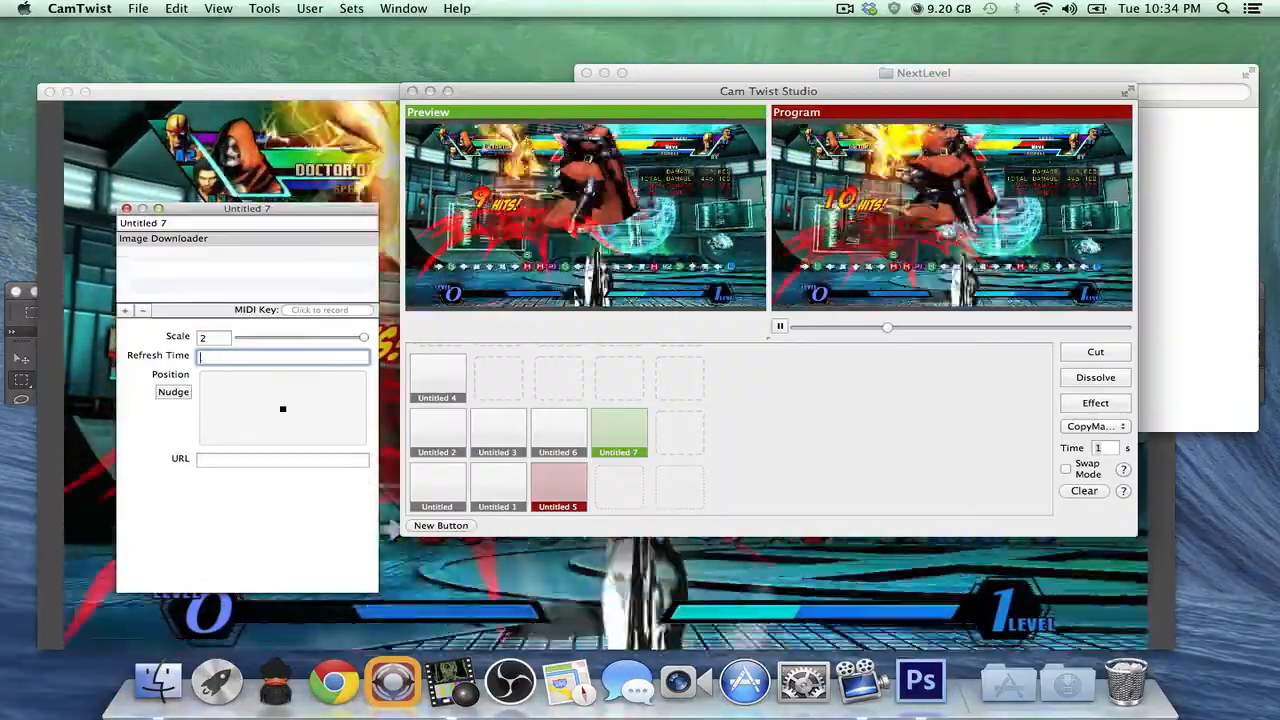
pyautogui.write('.5')
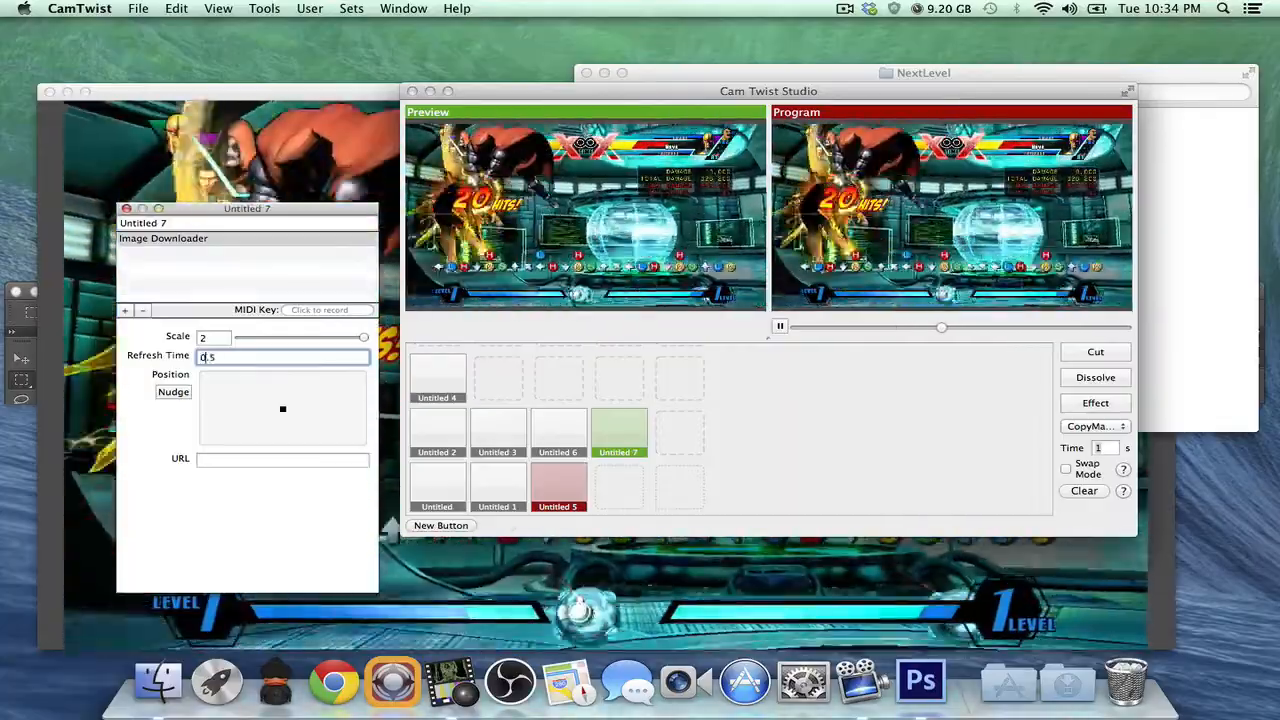
pyautogui.press('Return')
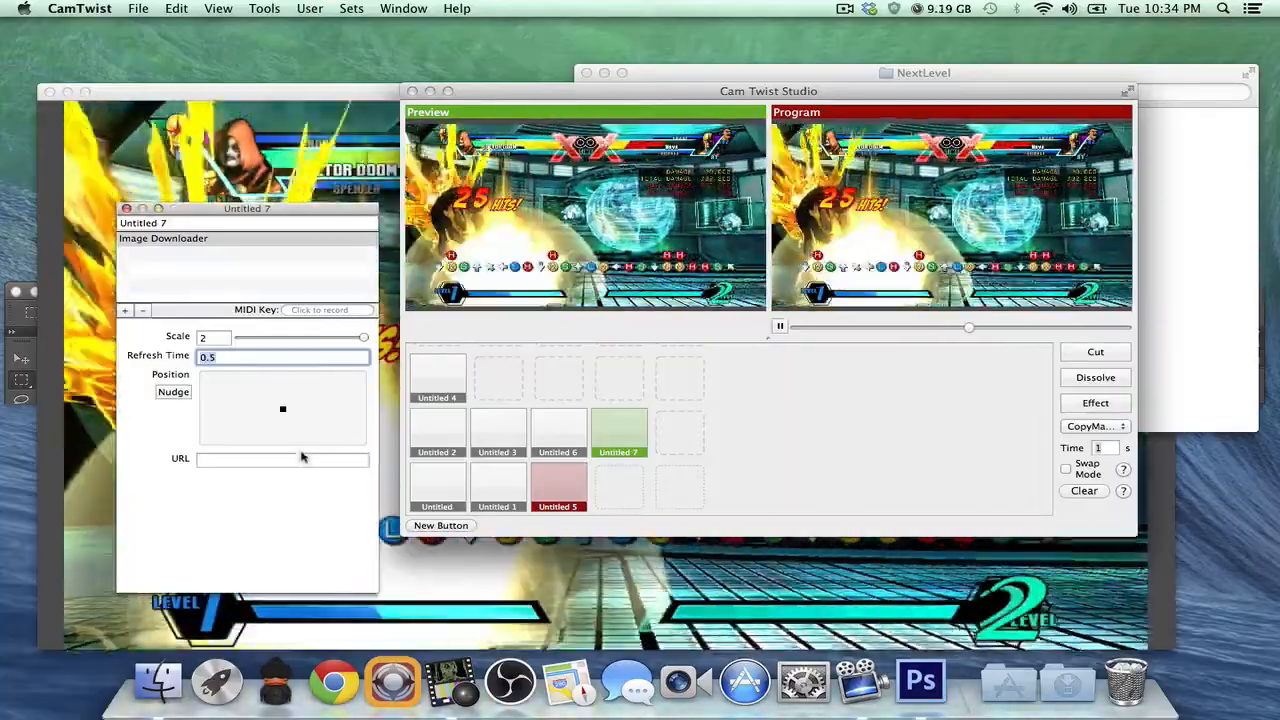
pyautogui.press('Tab')
# Step: Use the path of bifu-commentary-alexis.psd in the NextLevel folder as the Image Downloader's URL
pyautogui.click(1190, 222)
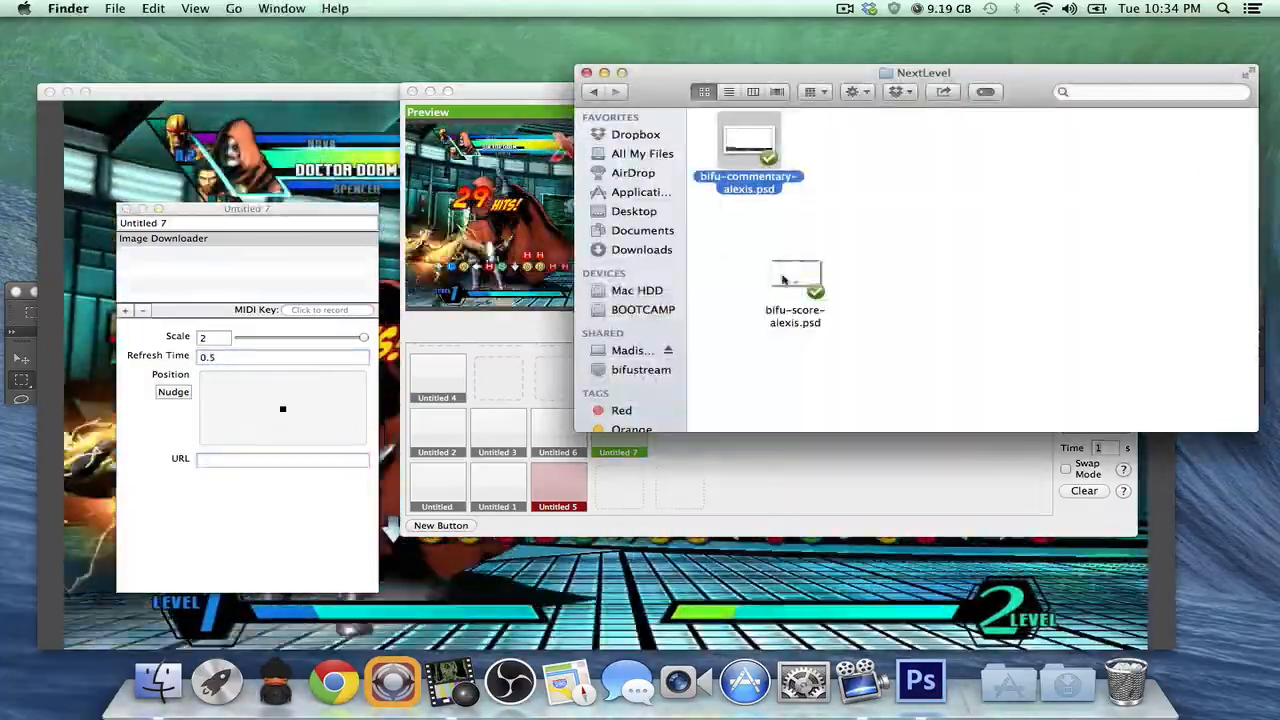
pyautogui.moveTo(750, 157); pyautogui.dragTo(235, 462)
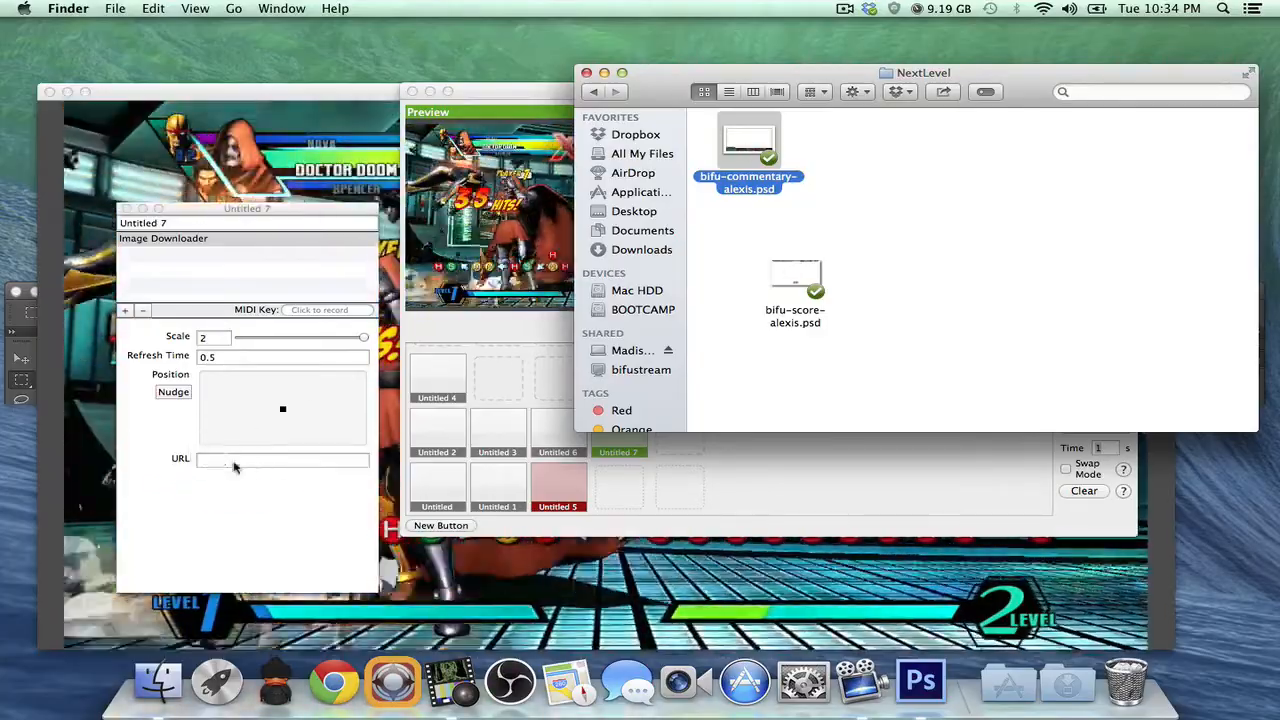
pyautogui.press('Return')
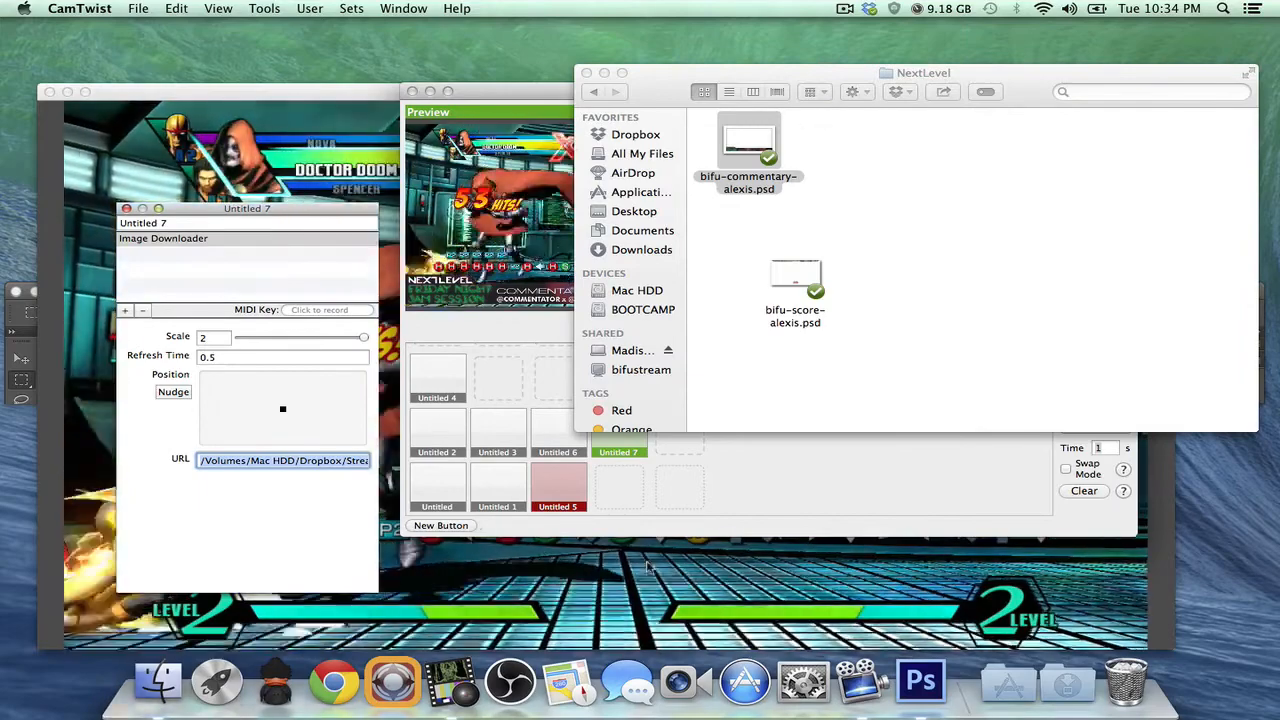
# Step: Open bifu-commentary-alexis.psd in Photoshop and select the "commentator x commentator" text layer
pyautogui.doubleClick(750, 160)
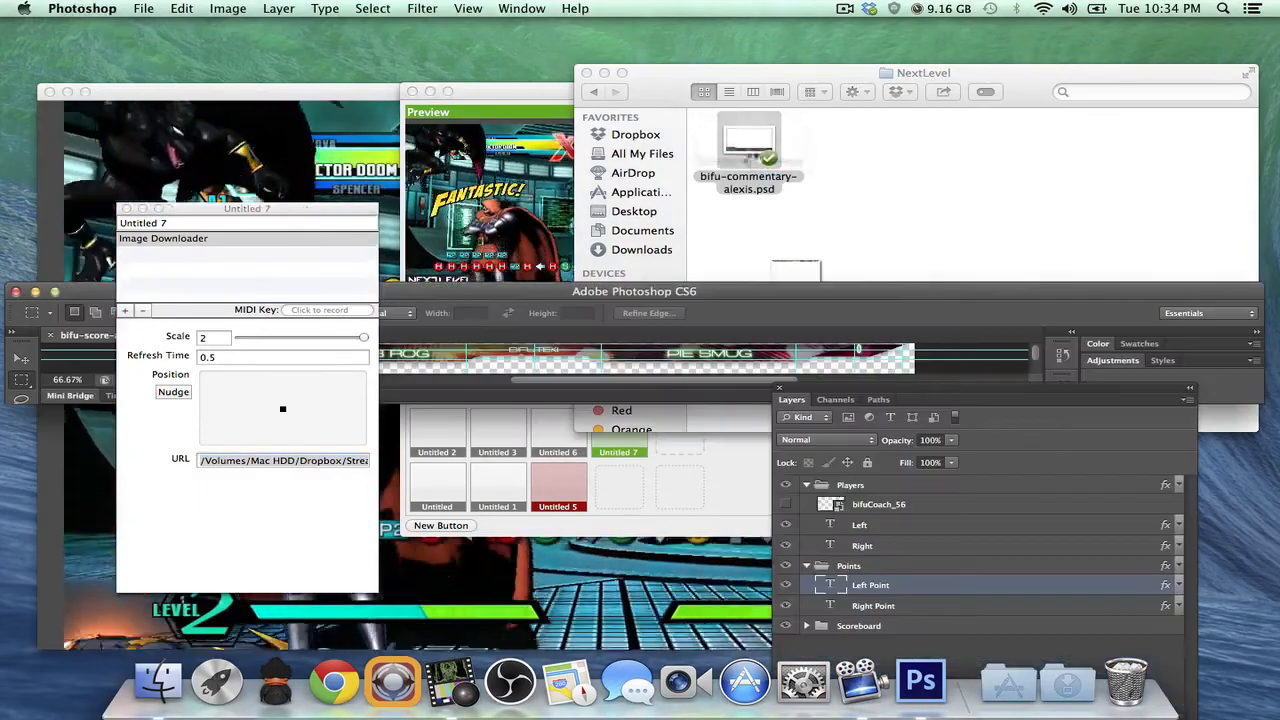
pyautogui.click(770, 347)
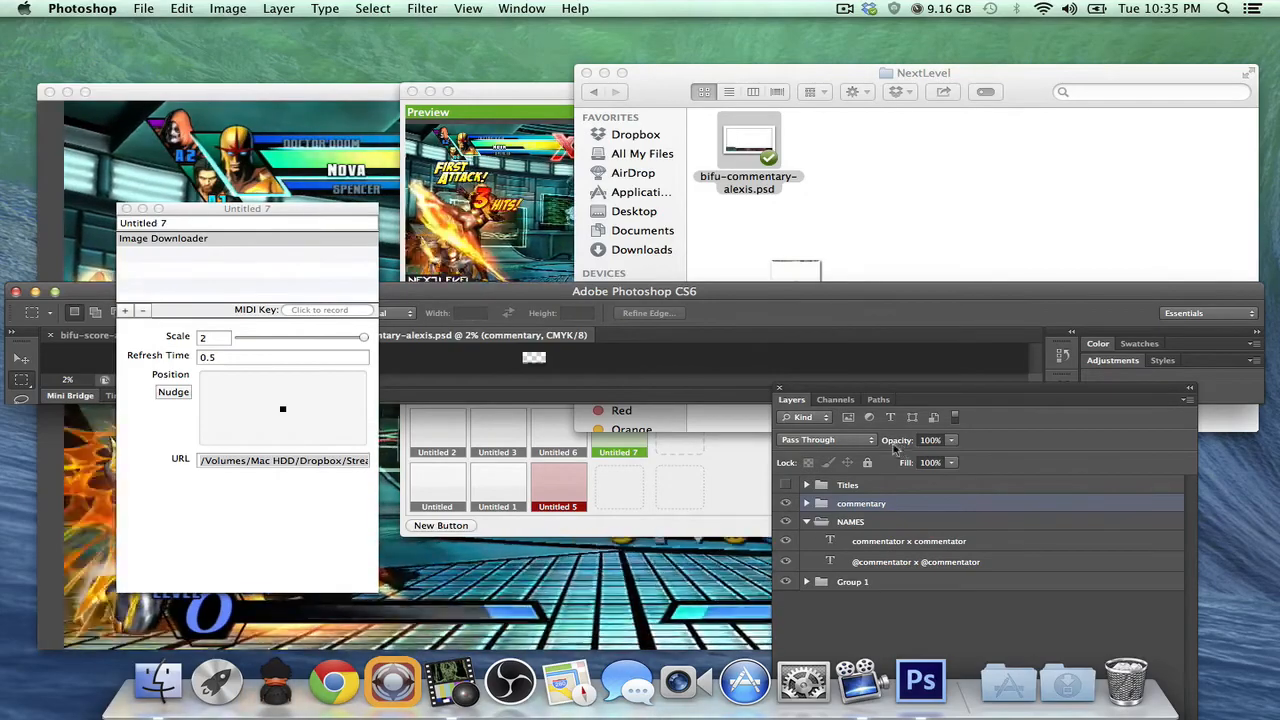
pyautogui.click(888, 541)
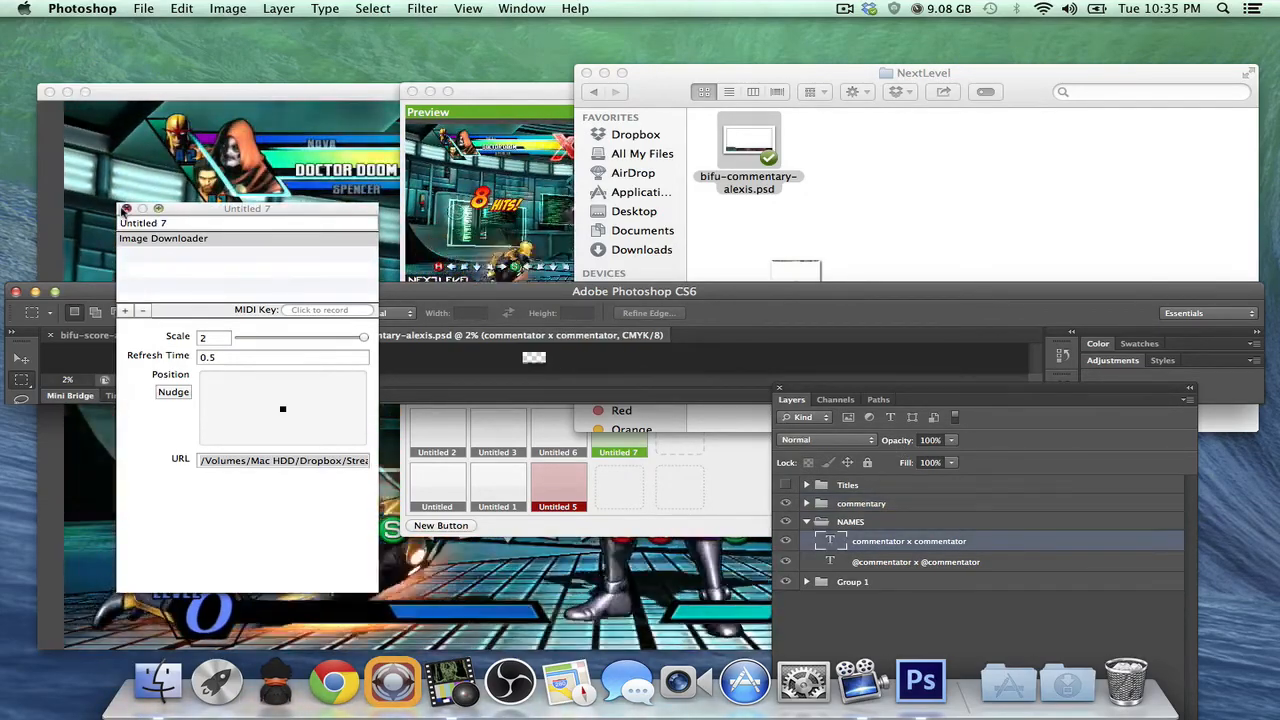
# Step: Close the Untitled 7 settings and dissolve that commentary overlay into CamTwist Studio's program output
pyautogui.click(126, 209)
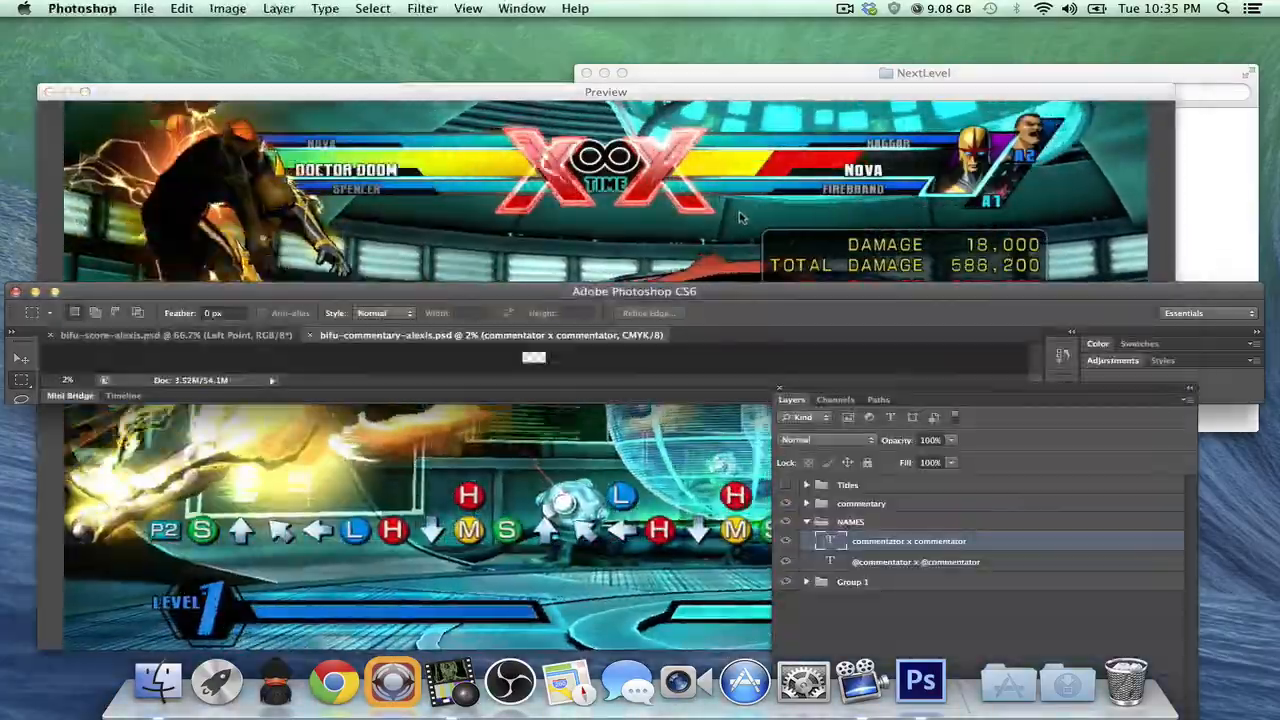
pyautogui.press('super+Tab')
pyautogui.press('super+Tab')
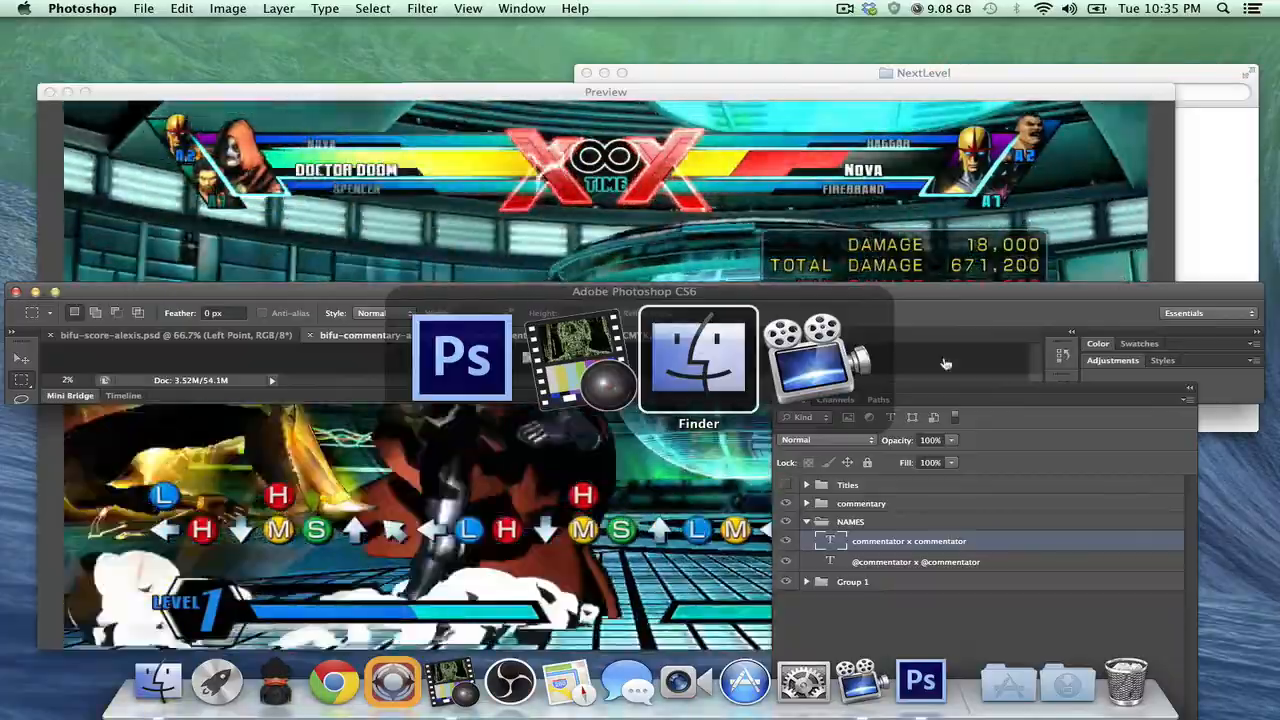
pyautogui.click(623, 379)
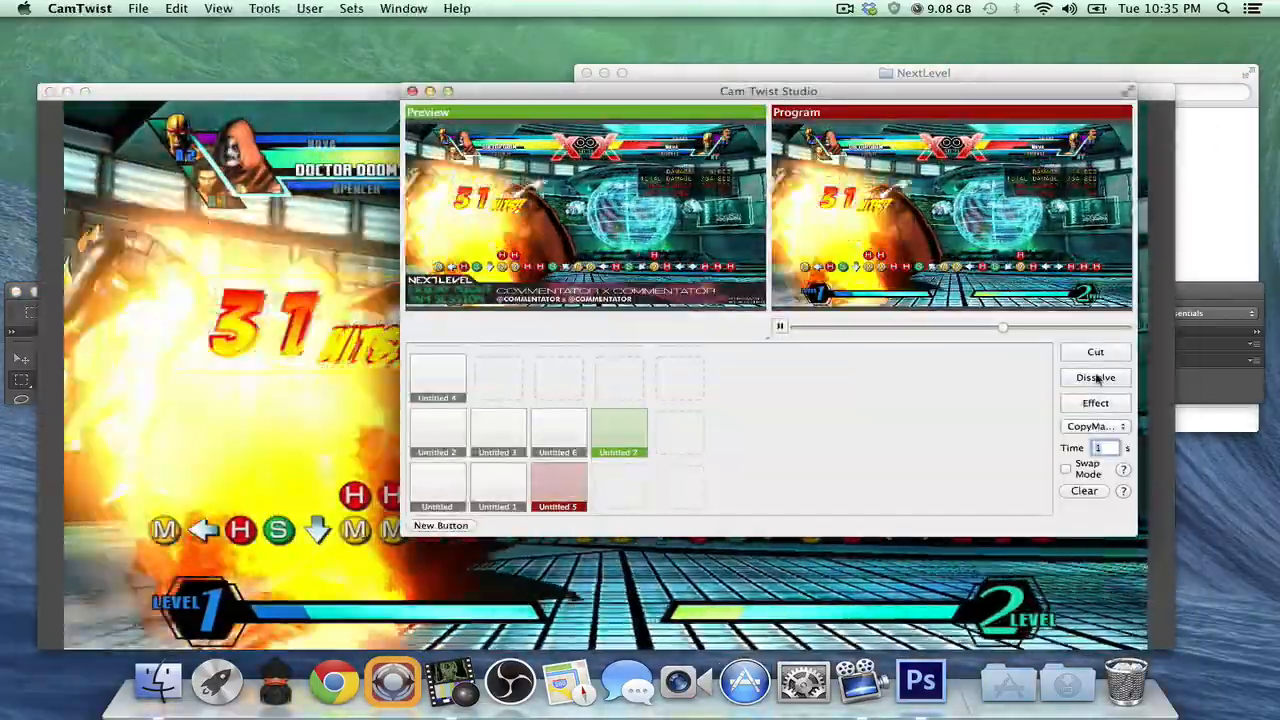
pyautogui.click(1096, 377)
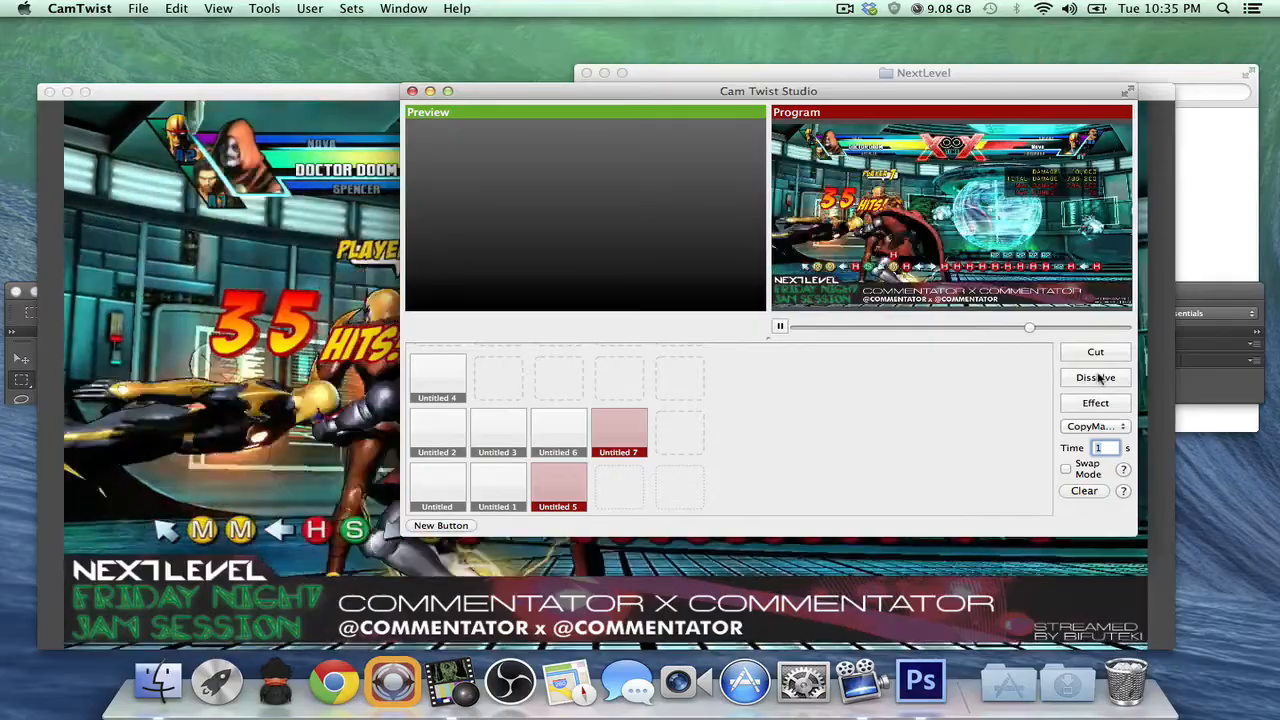
pyautogui.press('super+Tab')
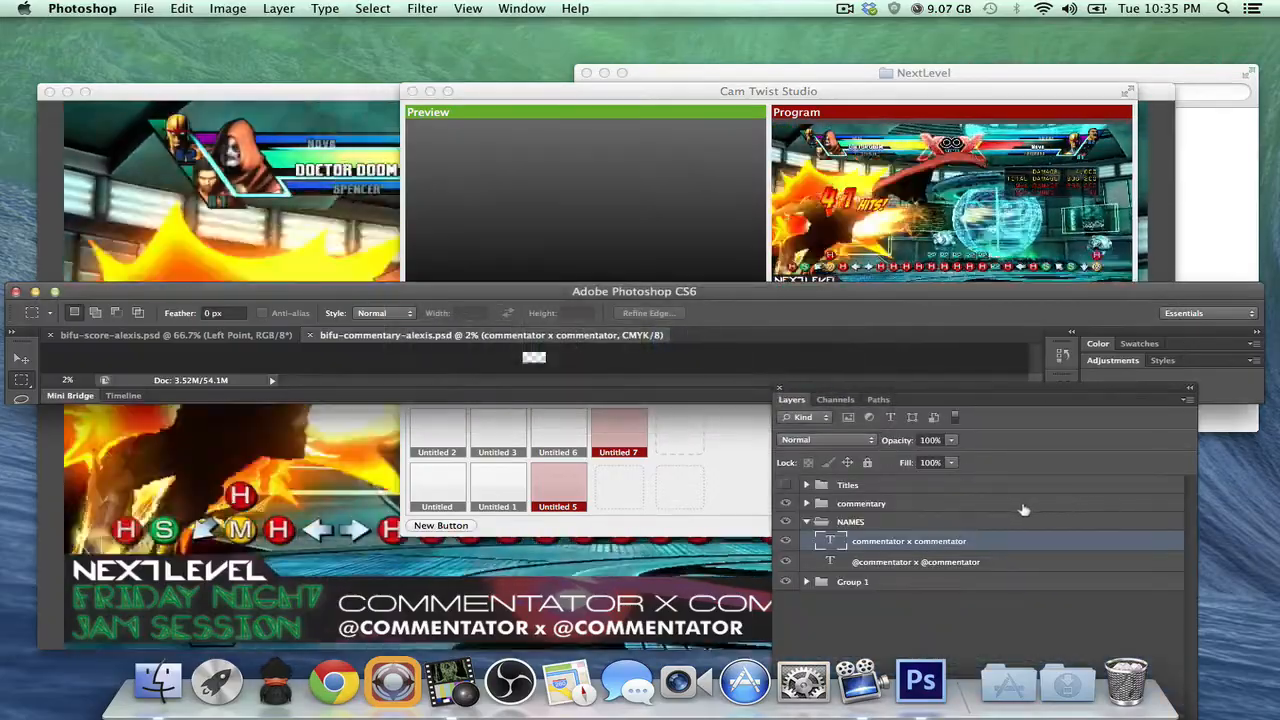
pyautogui.doubleClick(836, 541)
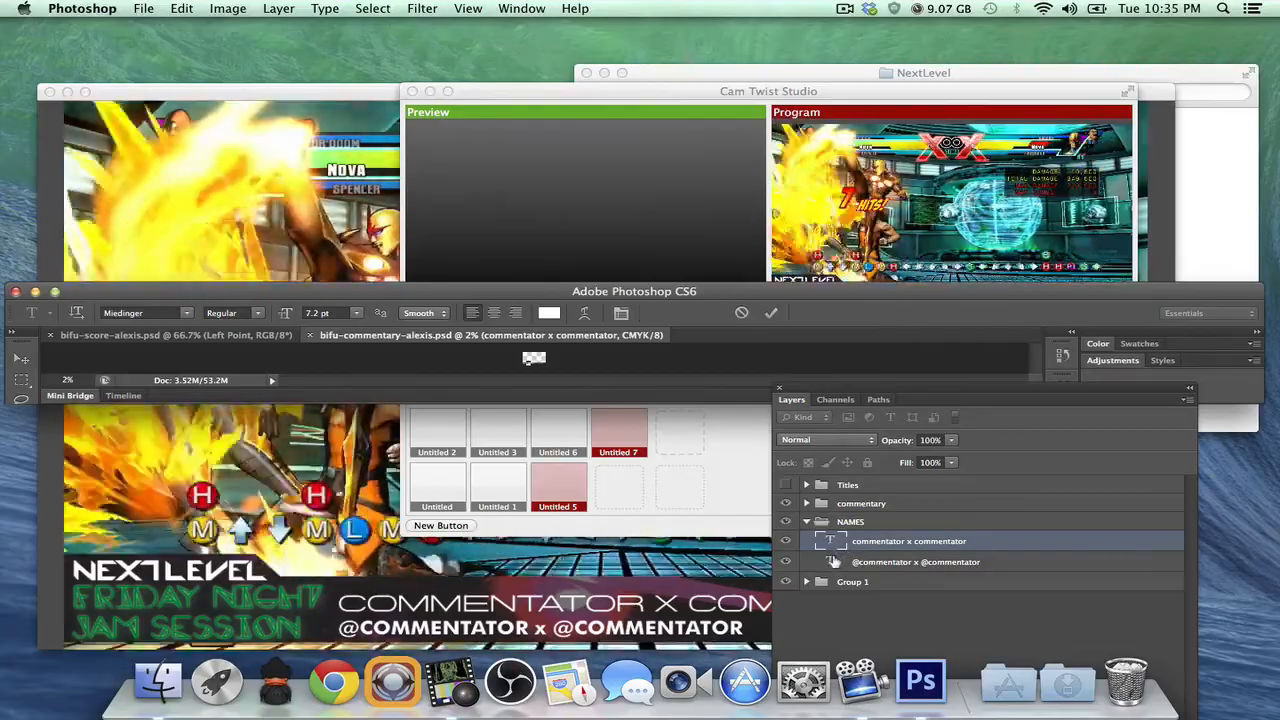
pyautogui.click(834, 562)
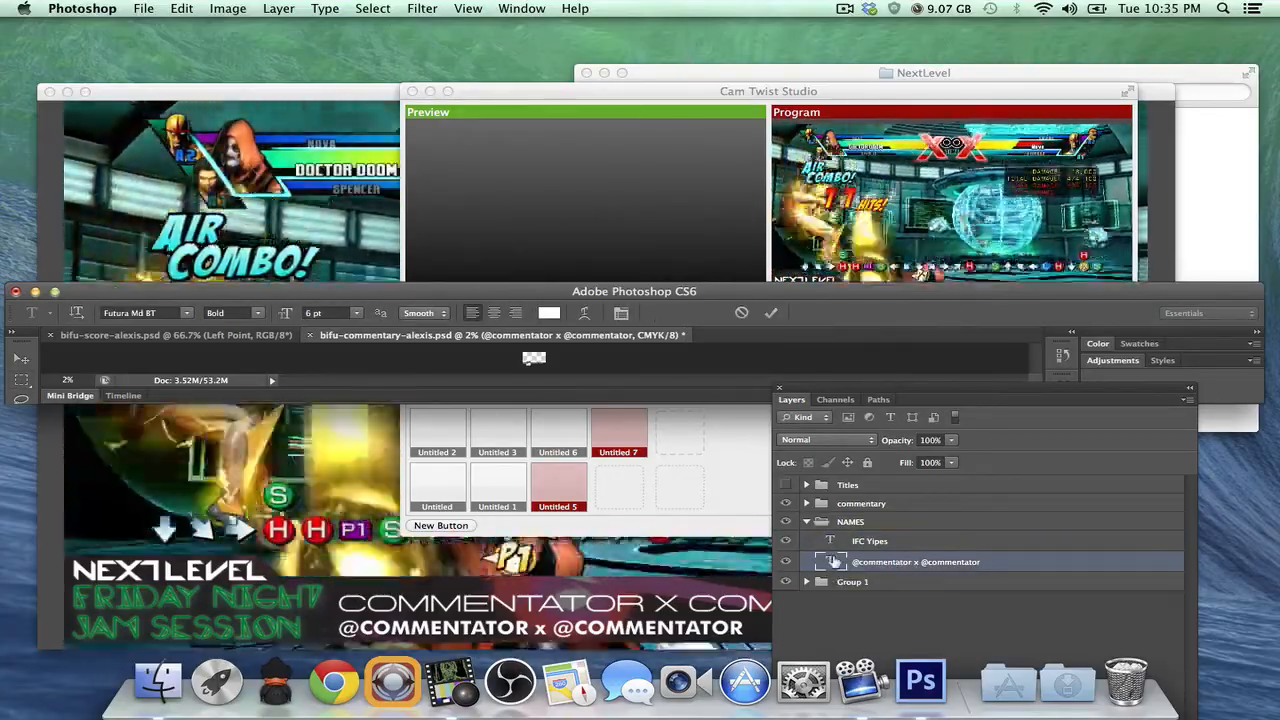
pyautogui.press('BackSpace')
pyautogui.press('super+s')
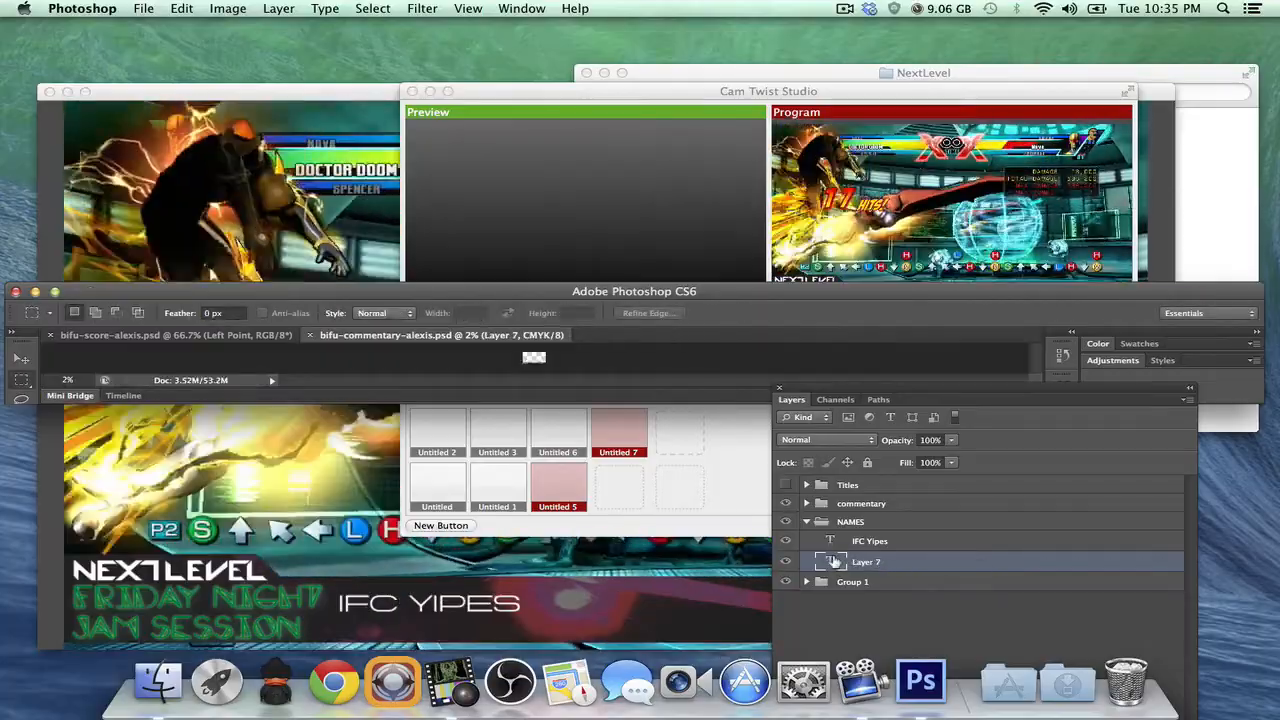
# Step: Switch to CamTwist, bring its live preview window to the front, and close it
pyautogui.click(498, 588)
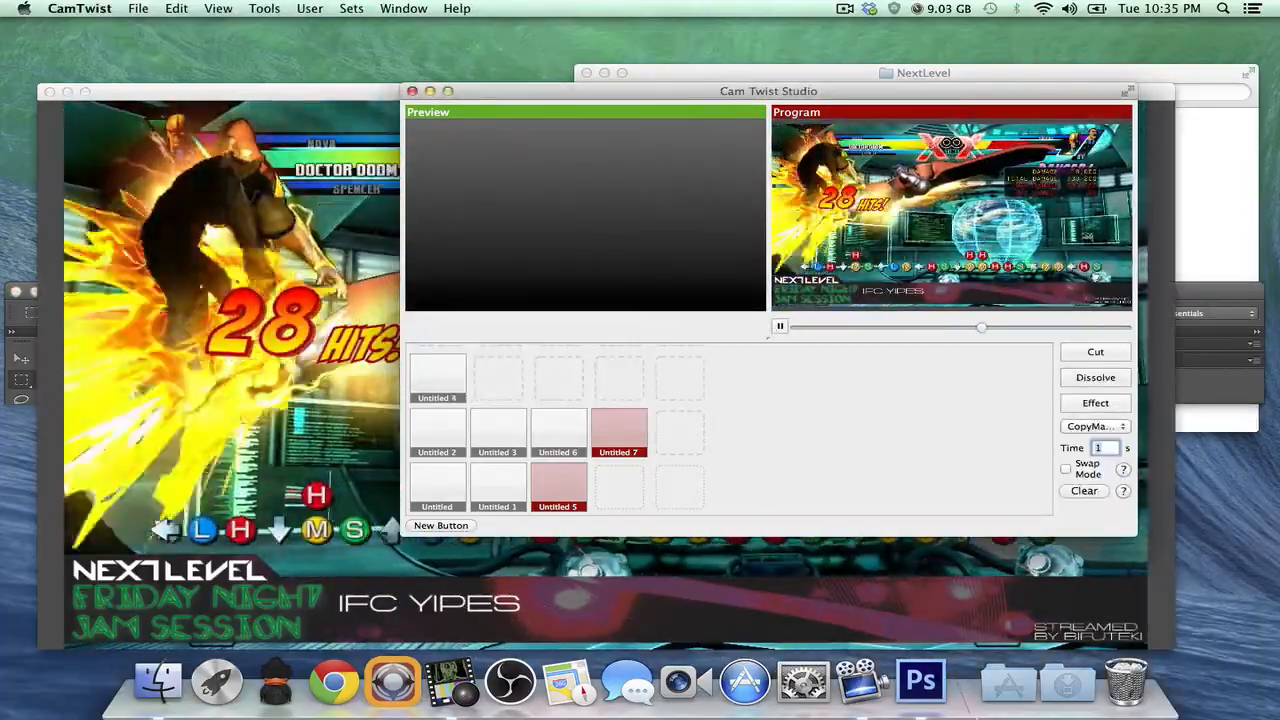
pyautogui.click(690, 592)
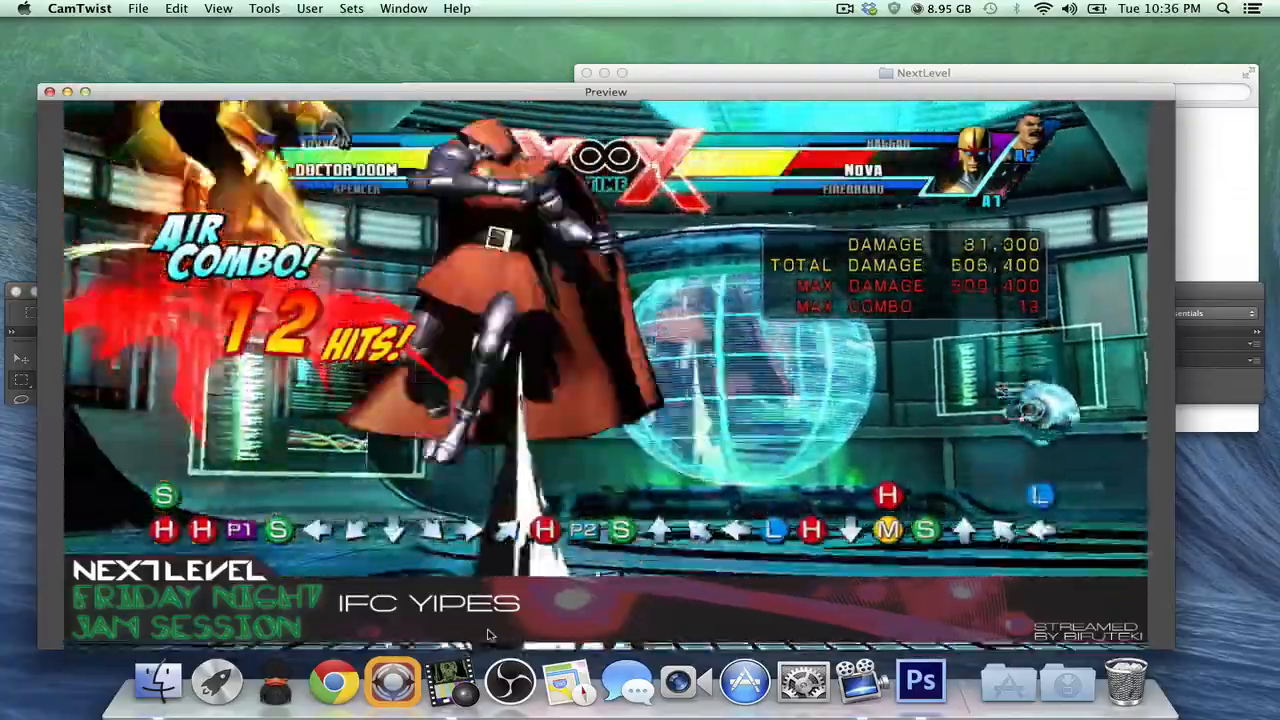
pyautogui.press('super+w')
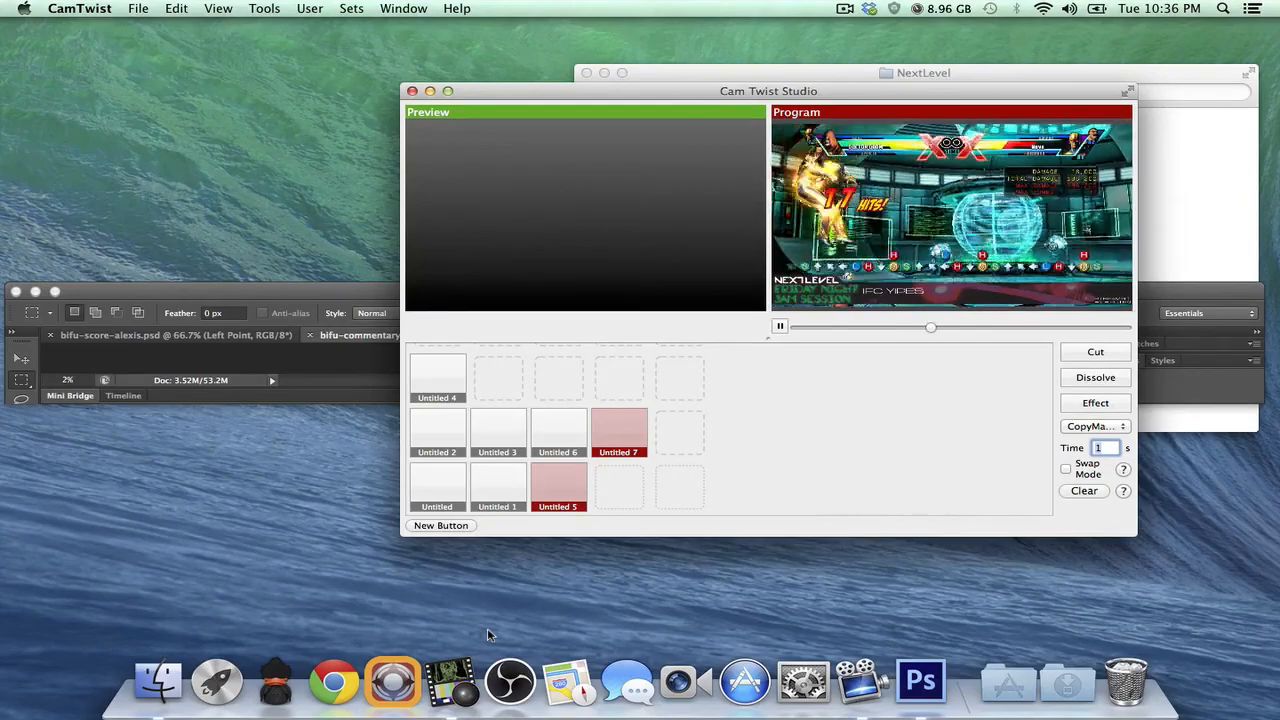
pyautogui.click(848, 8)
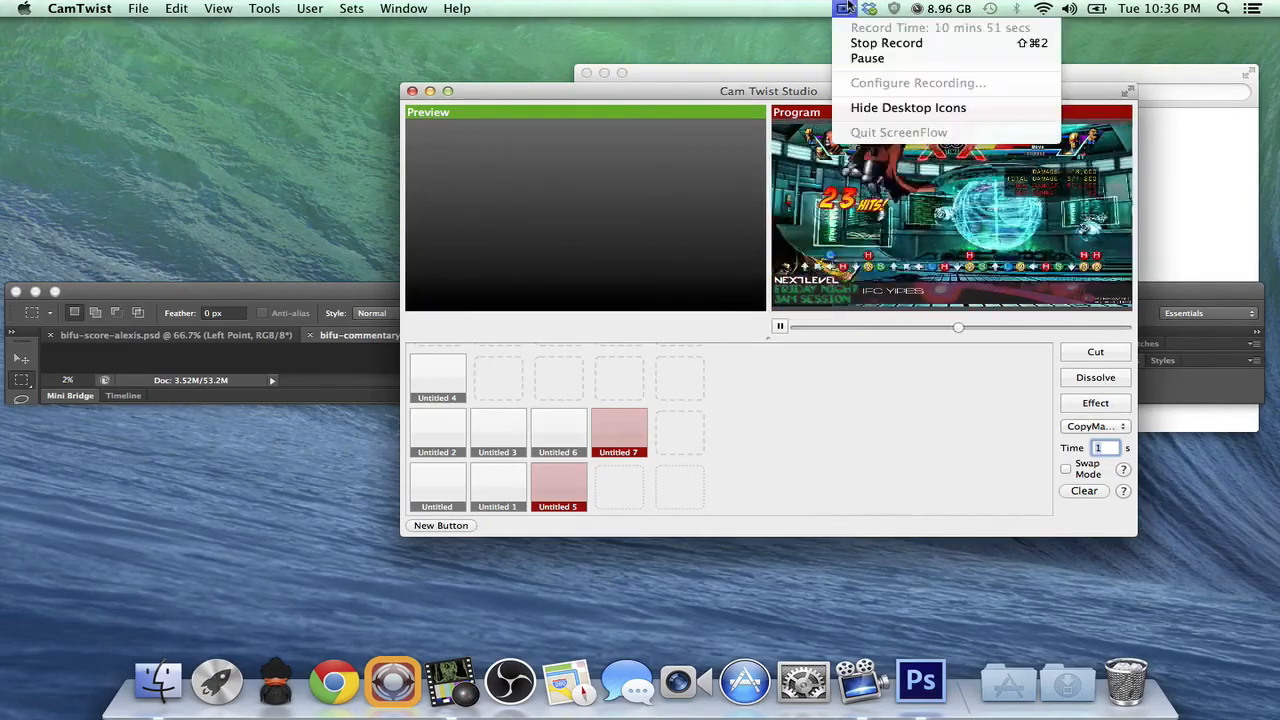
pyautogui.click(865, 76)
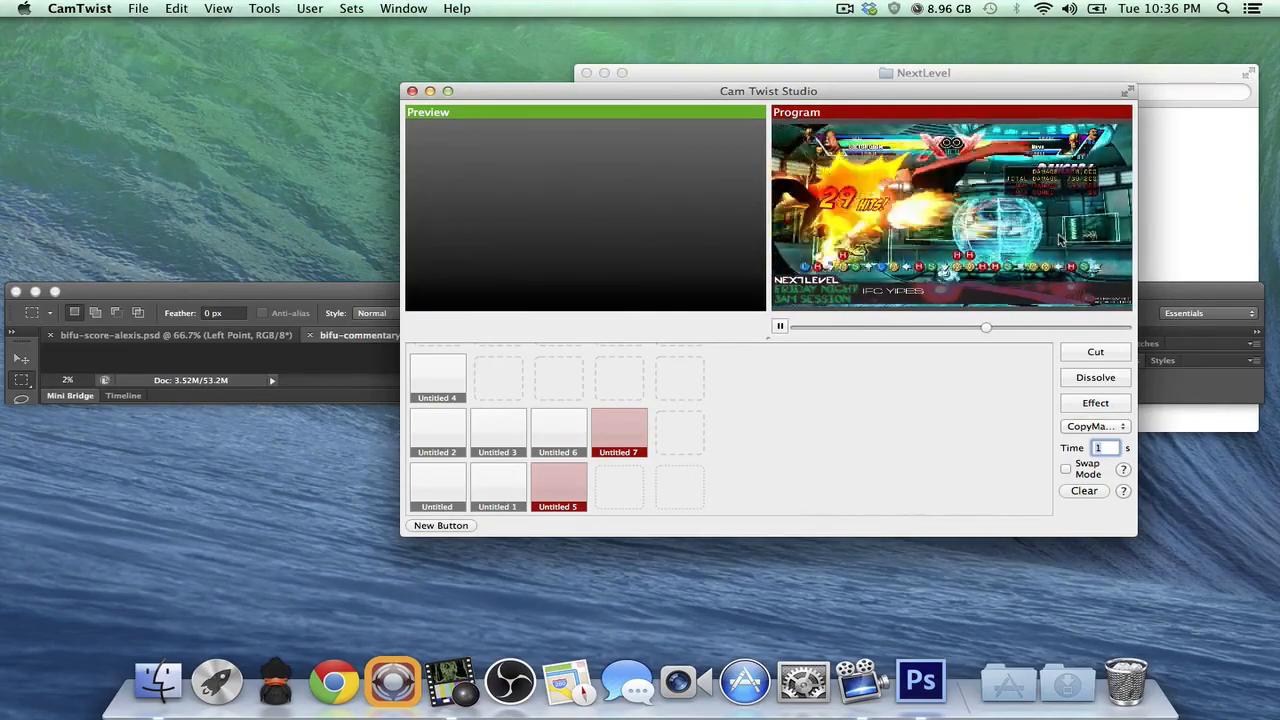